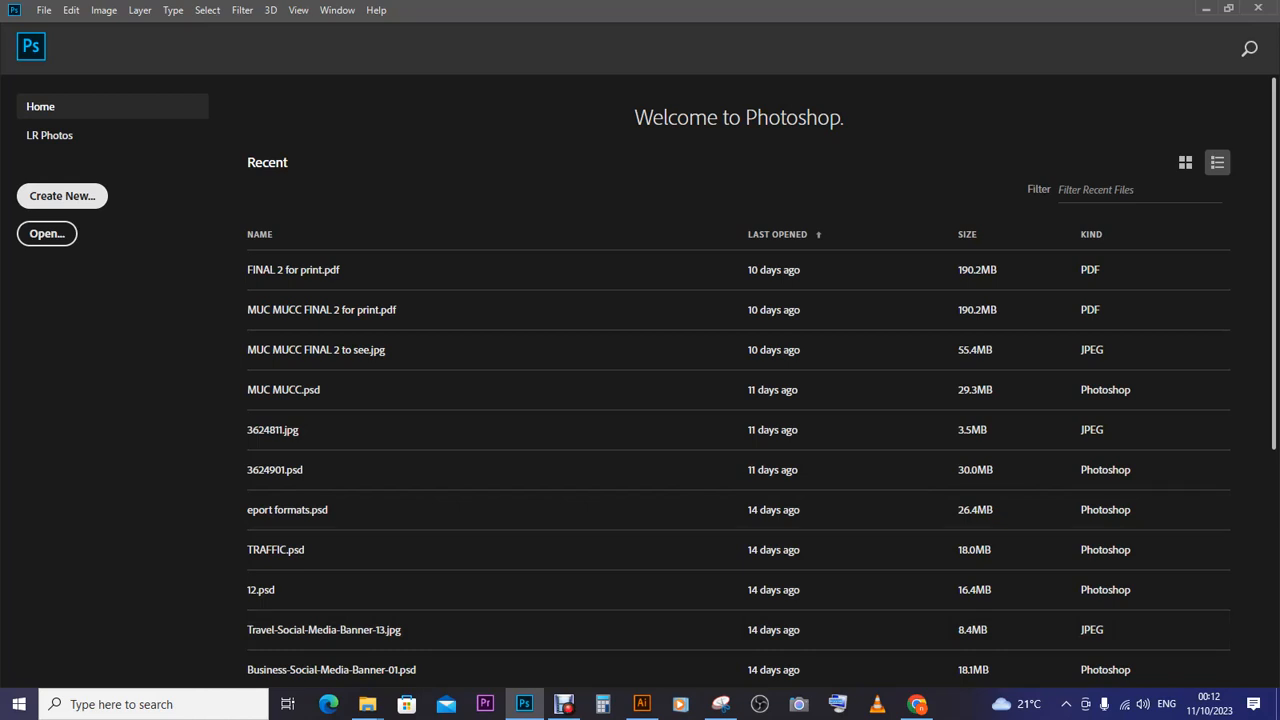
Step: Start a new document and set its resolution to 72 pixels/inch
click(62, 196)
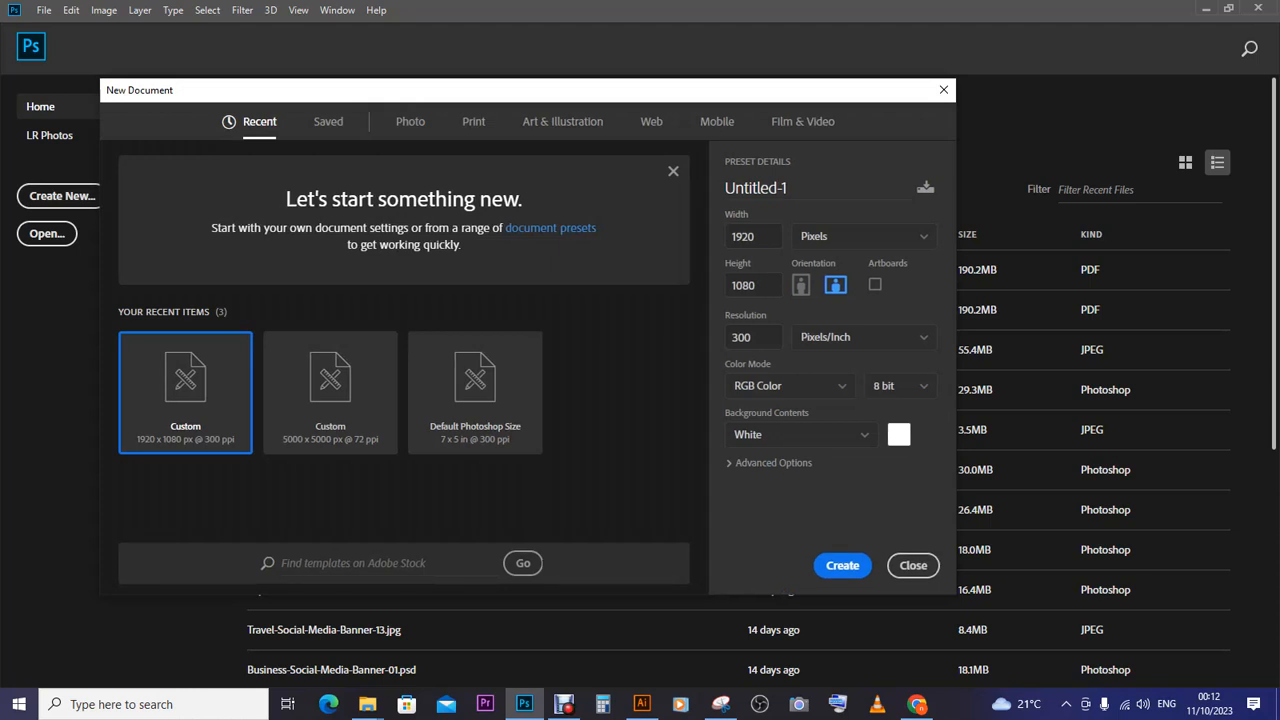
double_click(742, 337)
text(72)
Step: Check the recommended YouTube cover photo size in Chrome, and set the new Photoshop document's width to 2560 pixels
double_click(743, 237)
click(916, 704)
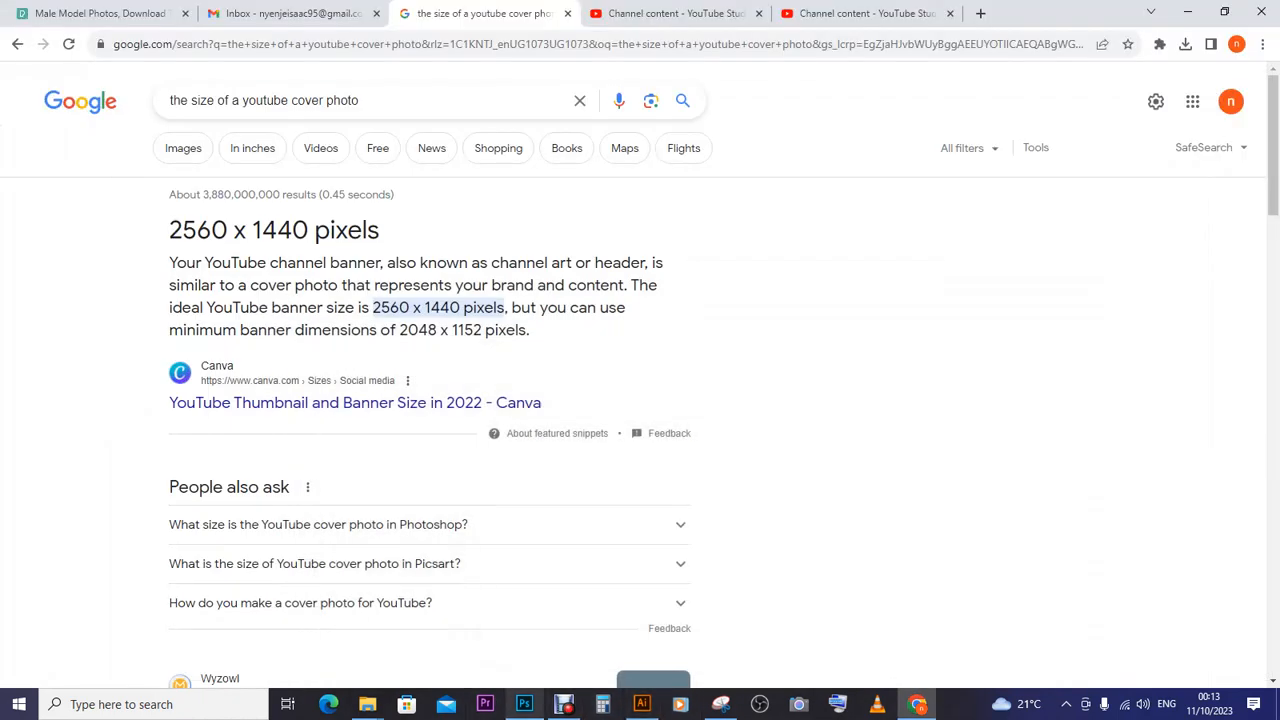
click(524, 704)
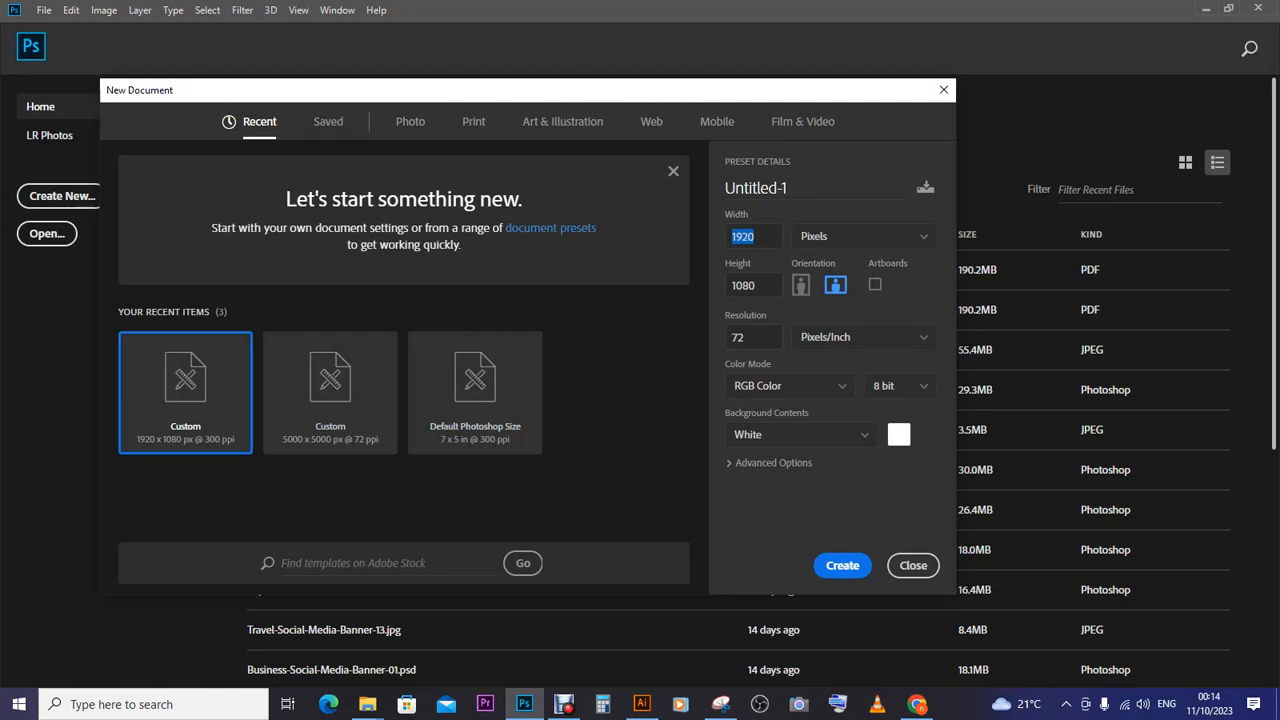
click(756, 237)
key(BackSpace)
key(BackSpace)
key(BackSpace)
key(BackSpace)
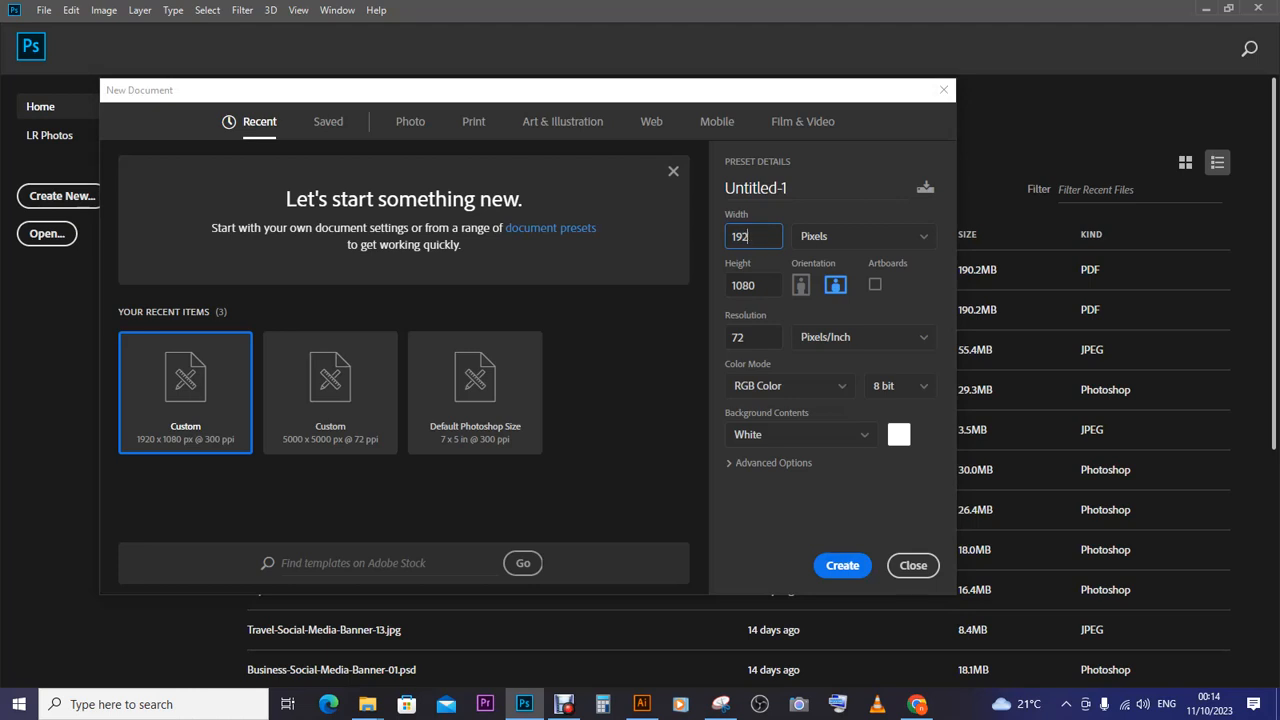
text(2560)
key(Tab)
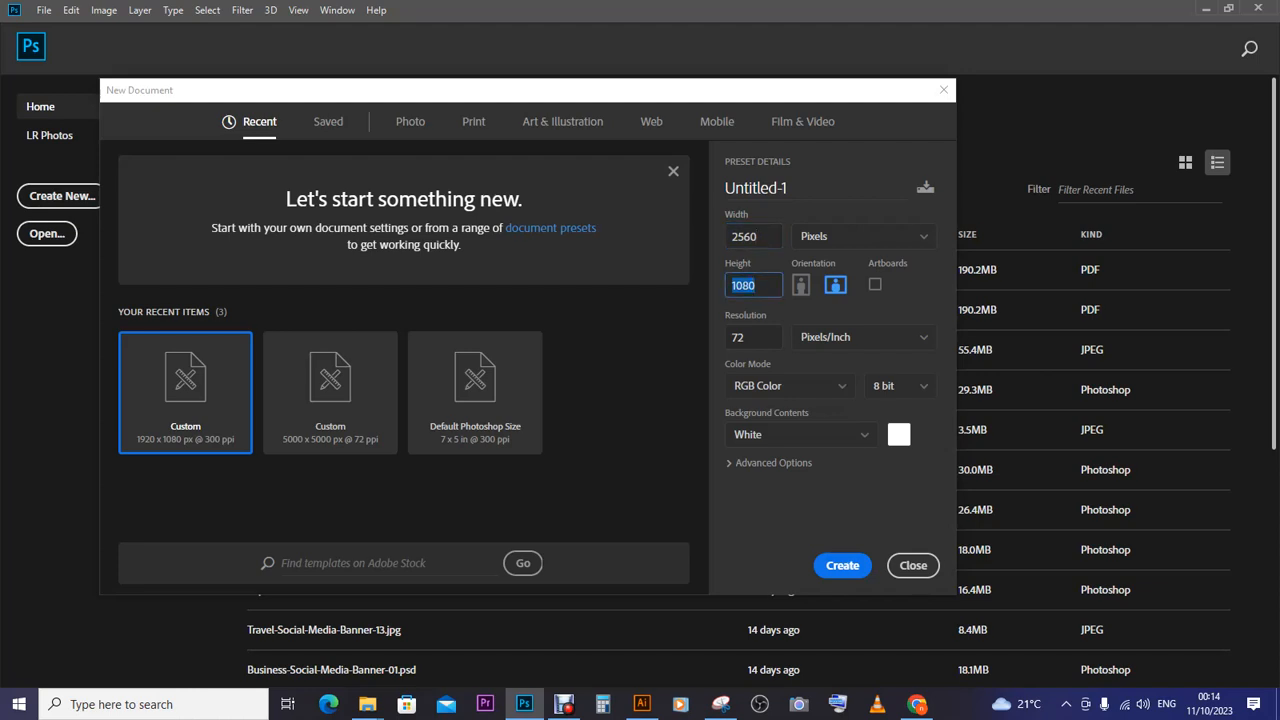
Step: Recheck the recommended banner height in Chrome, and create the Photoshop document with a height of 1440 pixels
click(917, 704)
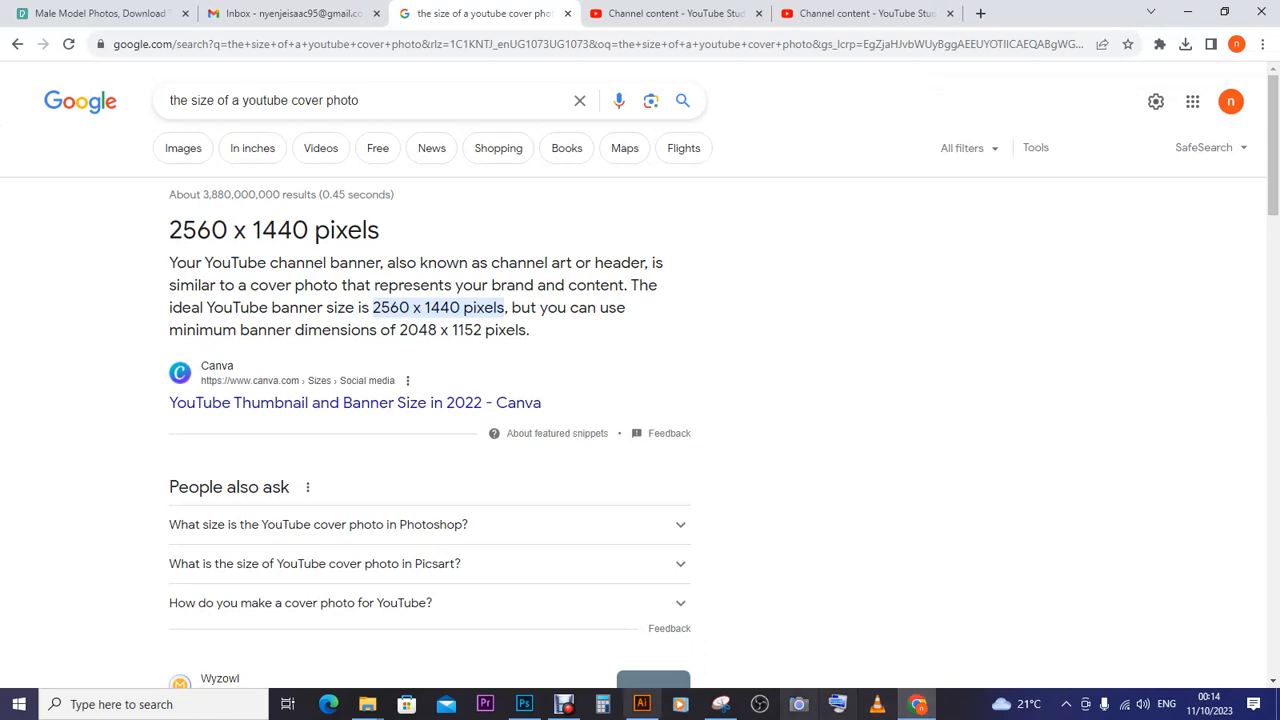
click(524, 704)
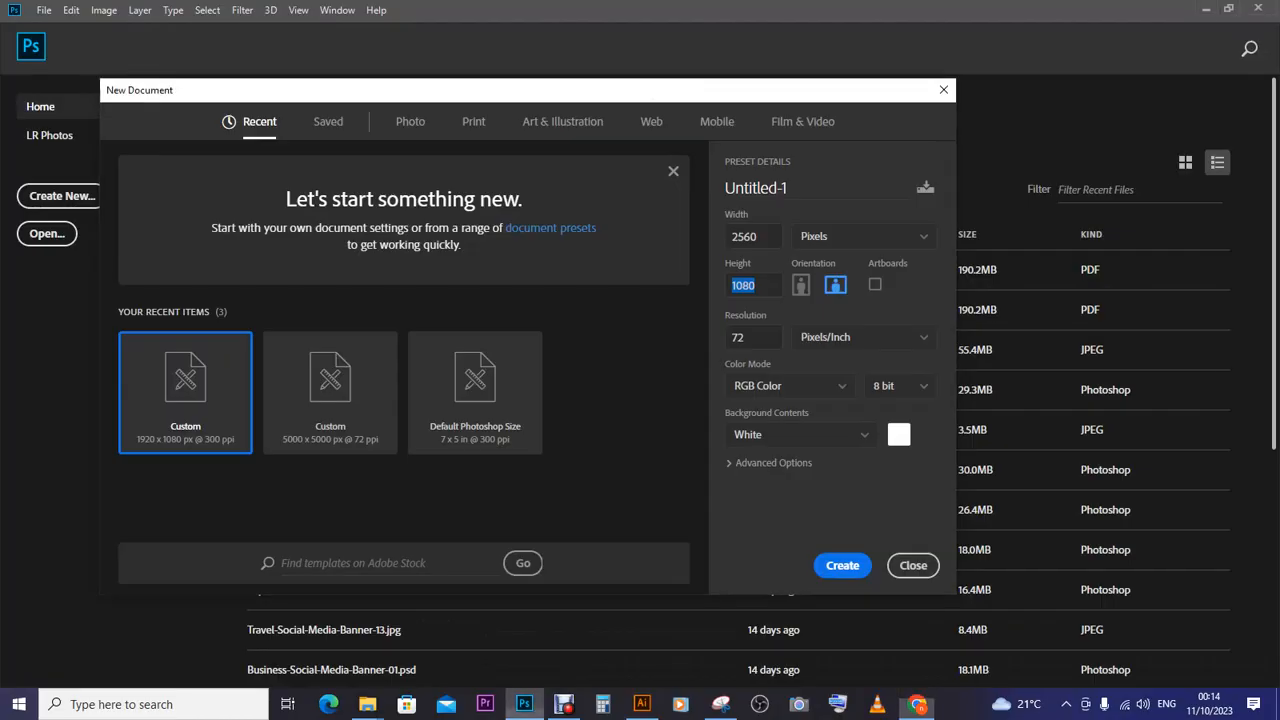
click(864, 237)
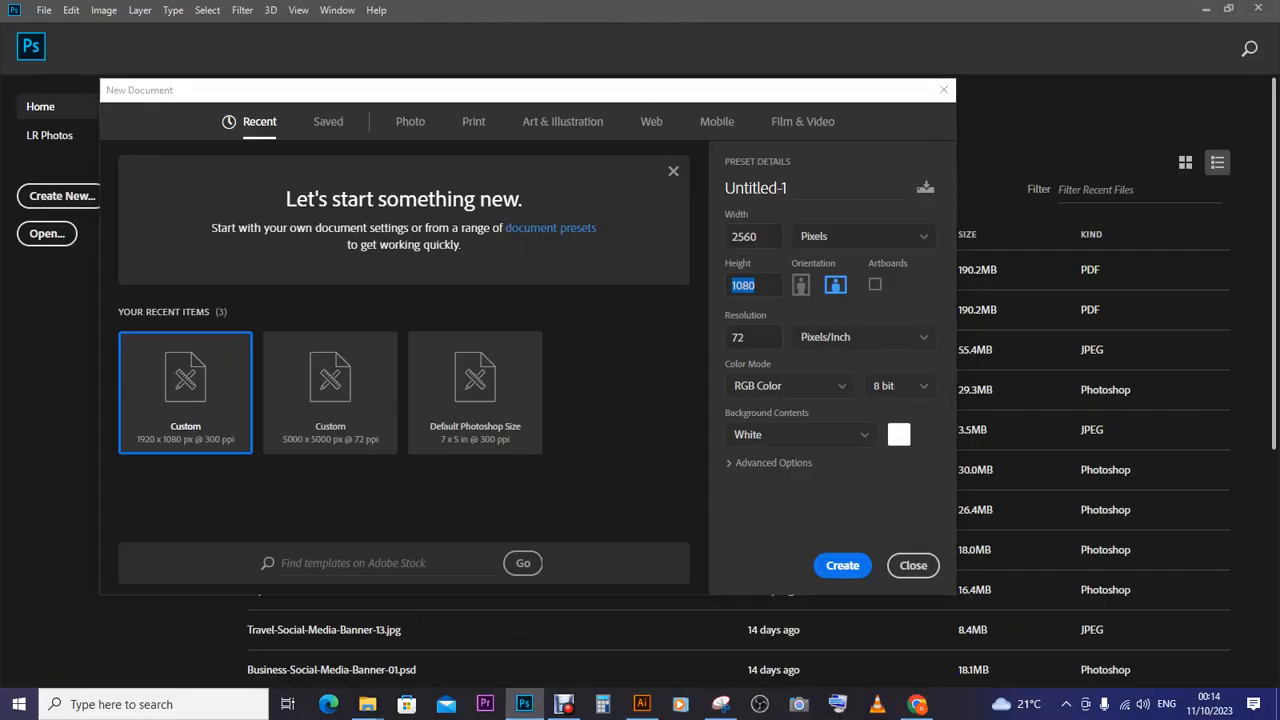
click(815, 263)
drag(759, 286, 730, 286)
text(140)
key(BackSpace)
text(40)
key(Return)
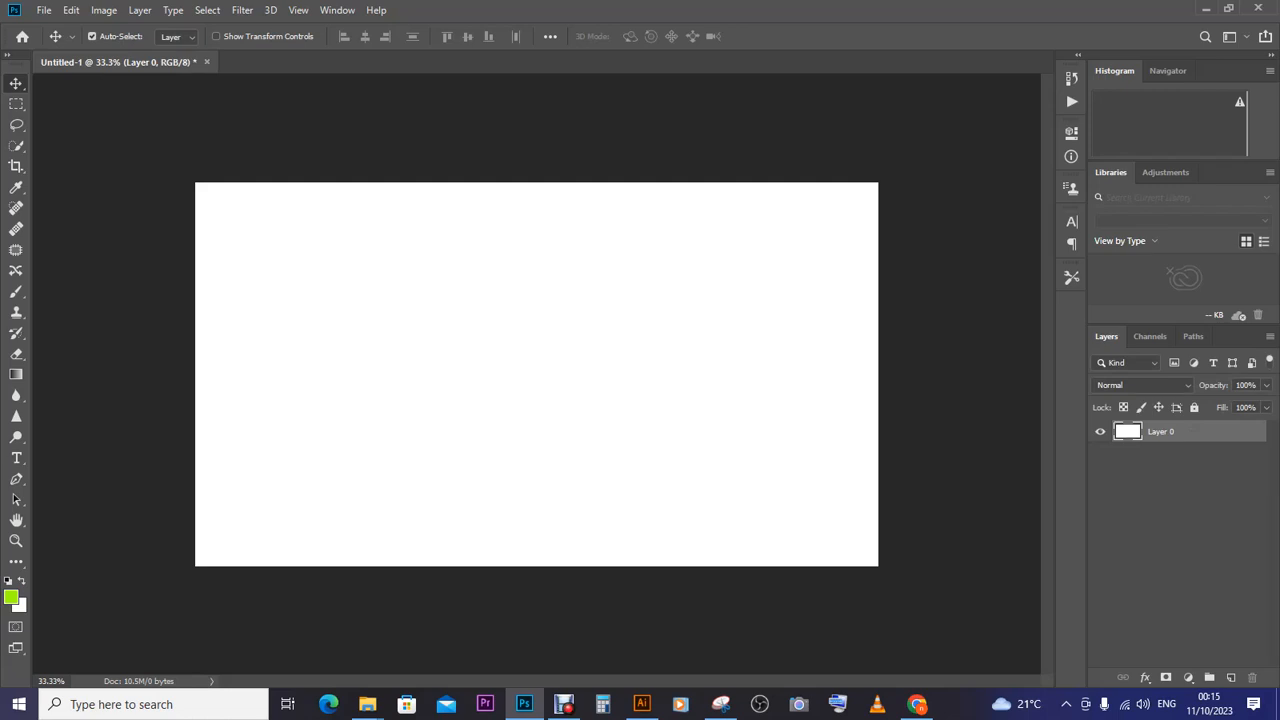
Step: Relock the background layer by undoing its conversion, and unlock it again as a regular editable layer
key(ctrl+z)
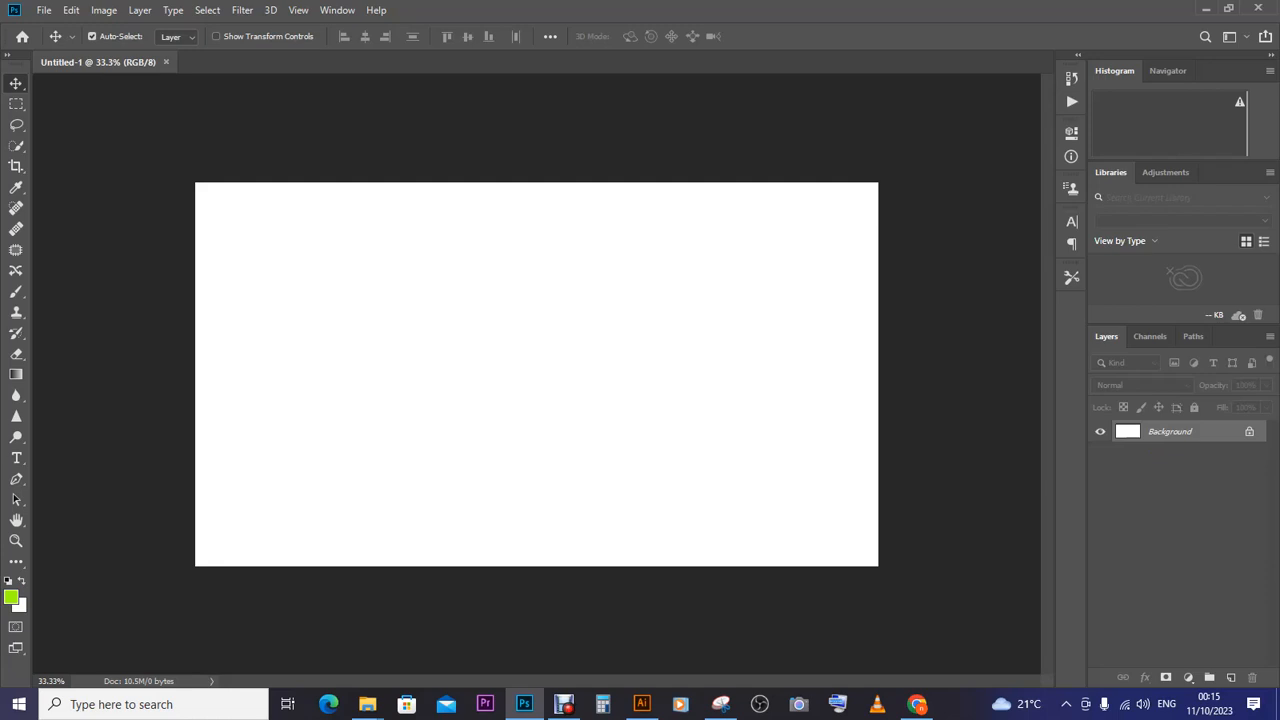
click(1249, 432)
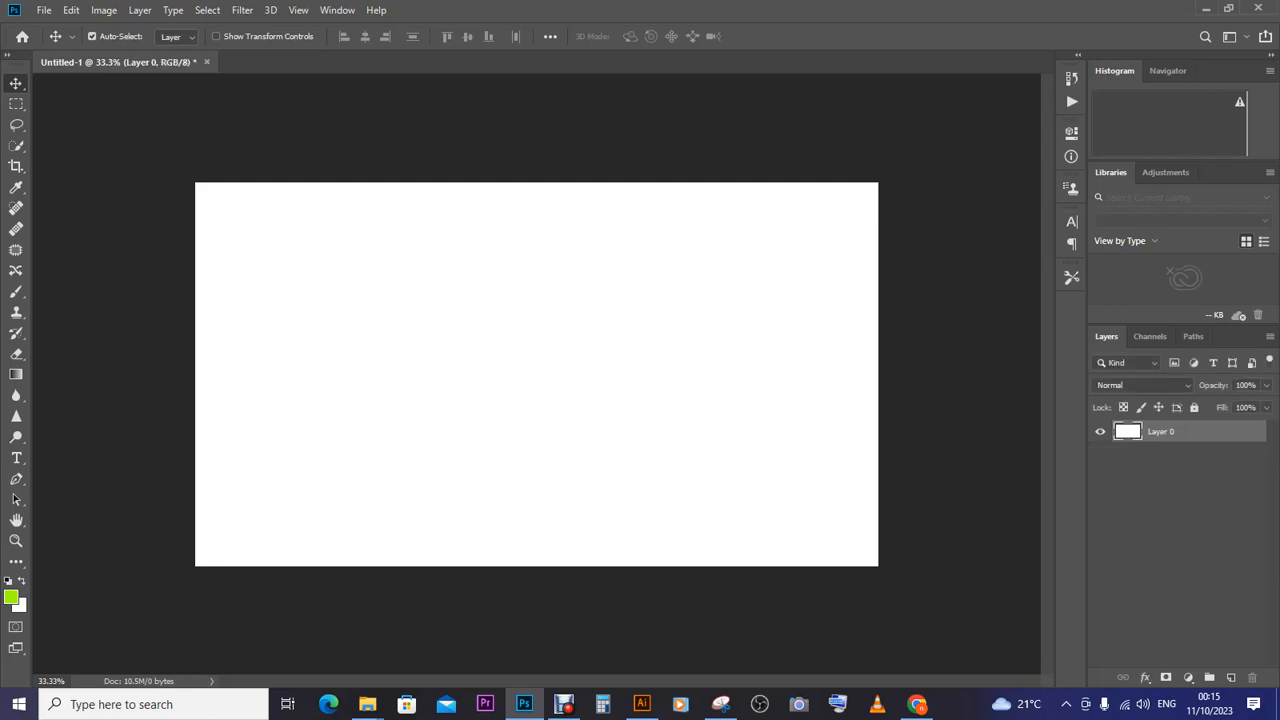
key(ctrl+z)
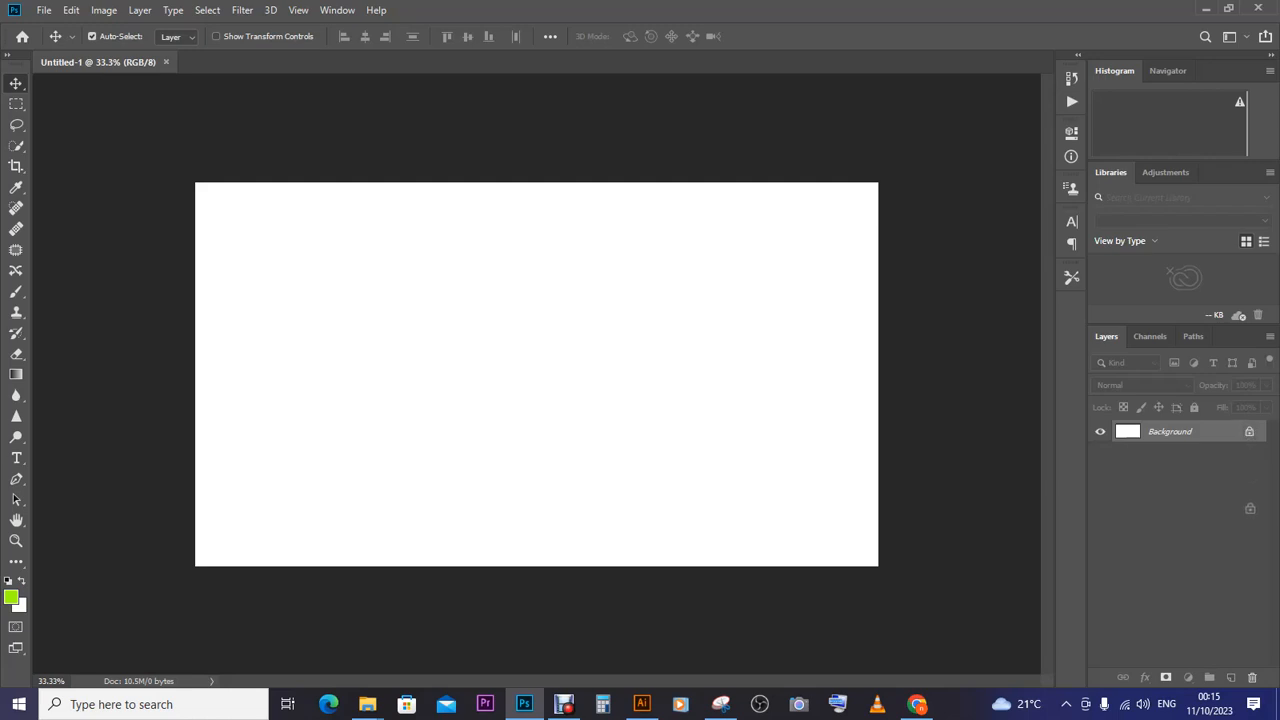
click(1251, 677)
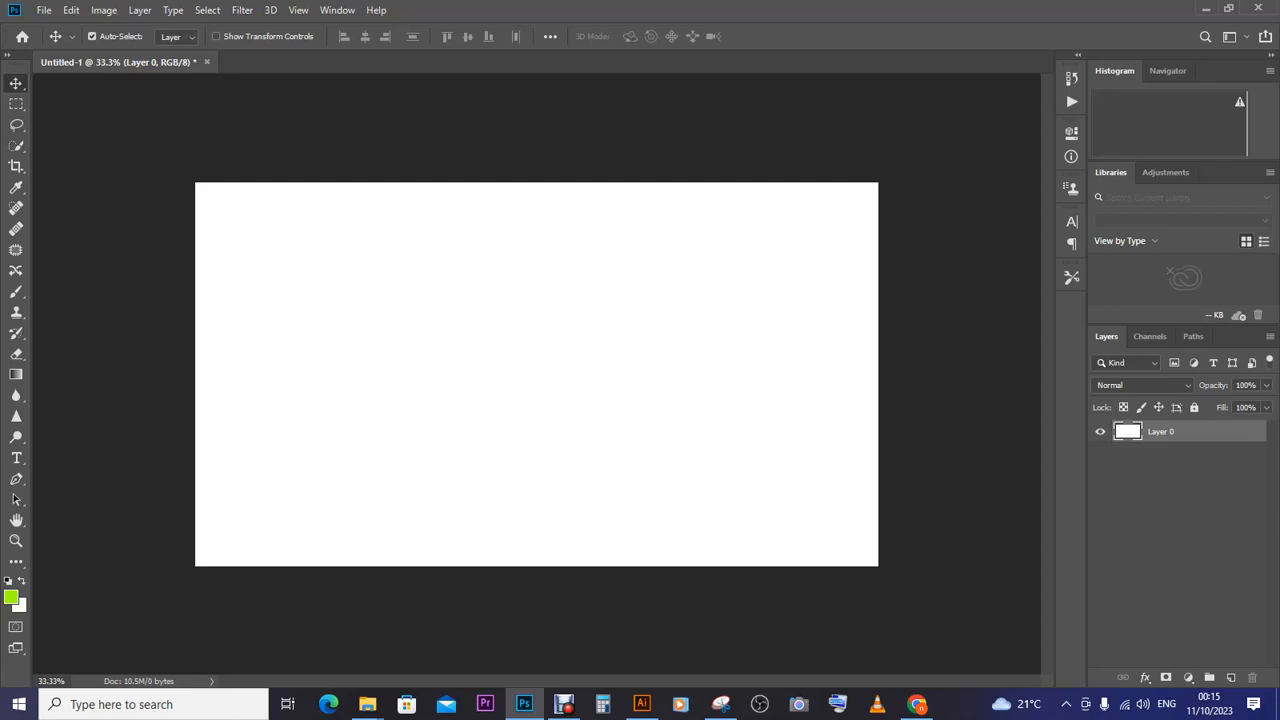
key(alt+f)
key(Down)
key(Down)
key(Up)
key(Down)
key(Right)
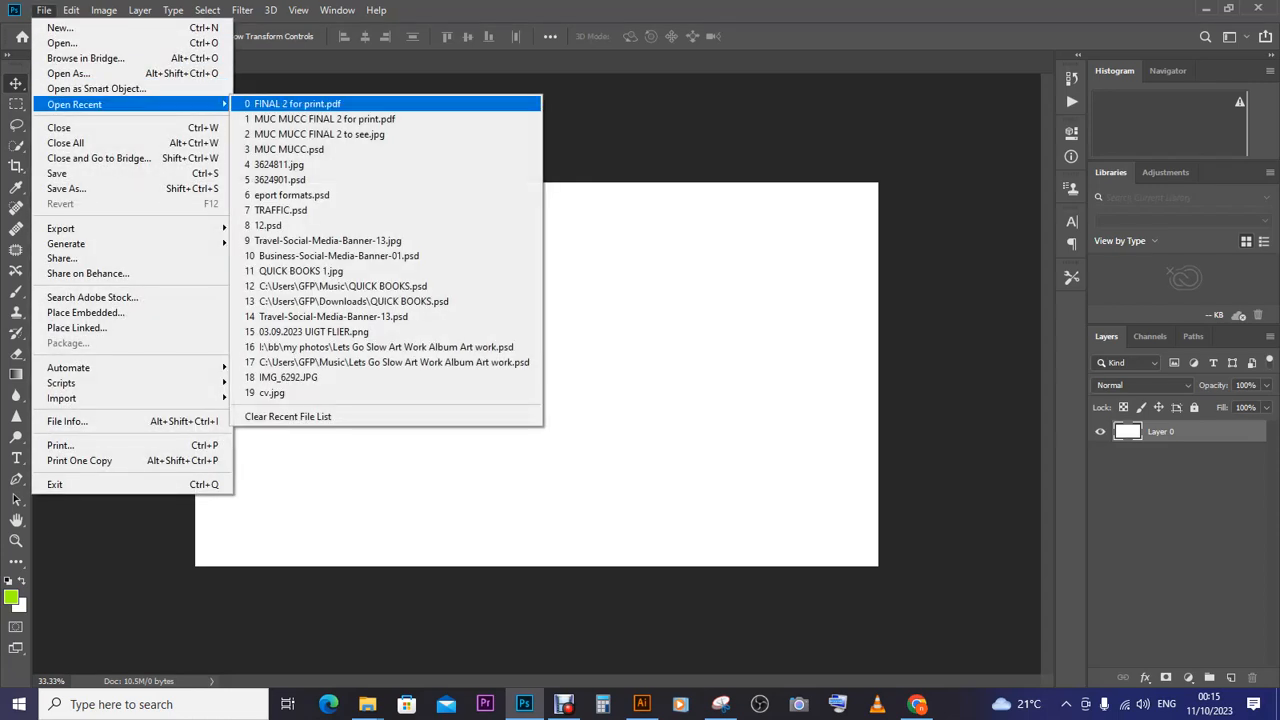
key(Escape)
key(Escape)
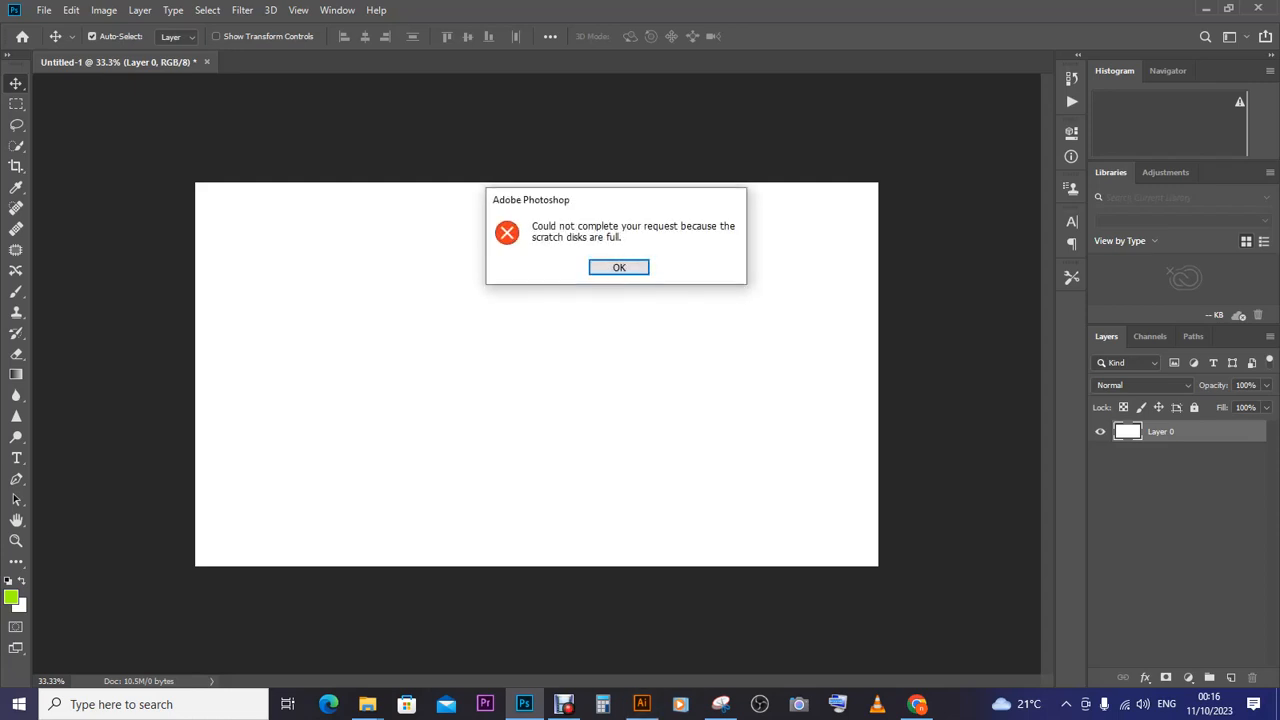
key(Return)
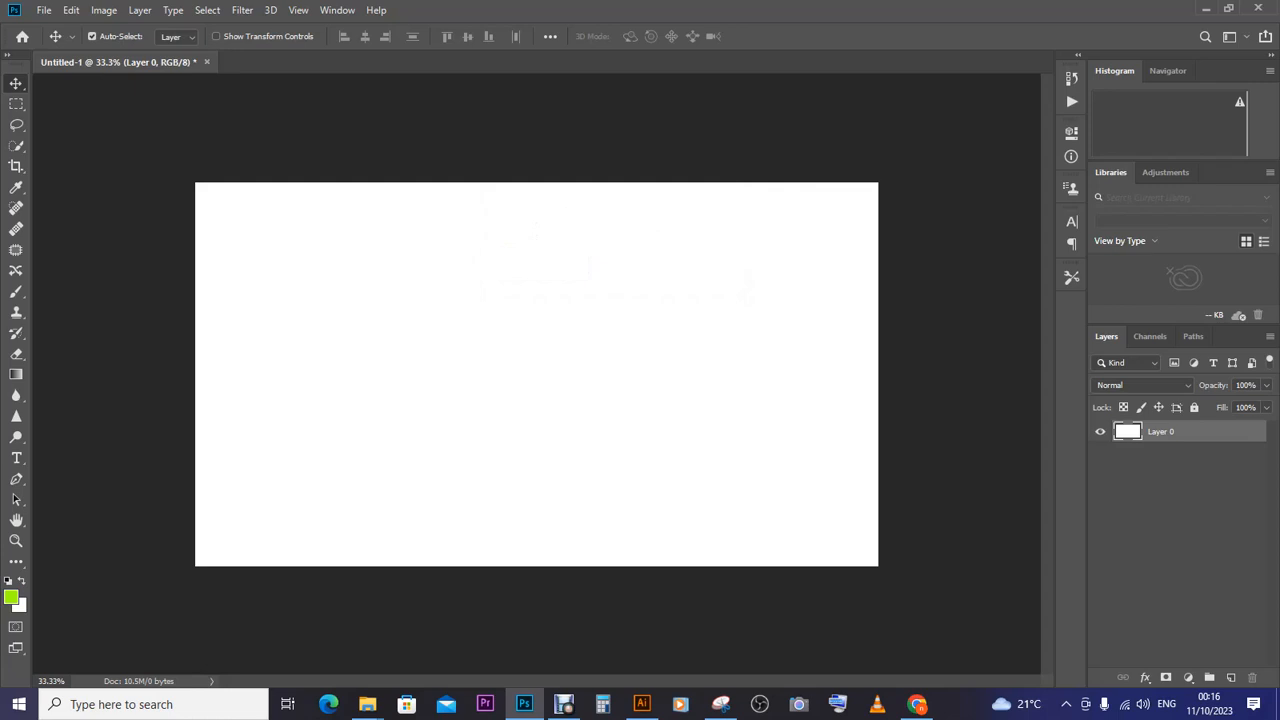
Step: Switch to Chrome and search Google for "background remover" in a new tab
click(917, 704)
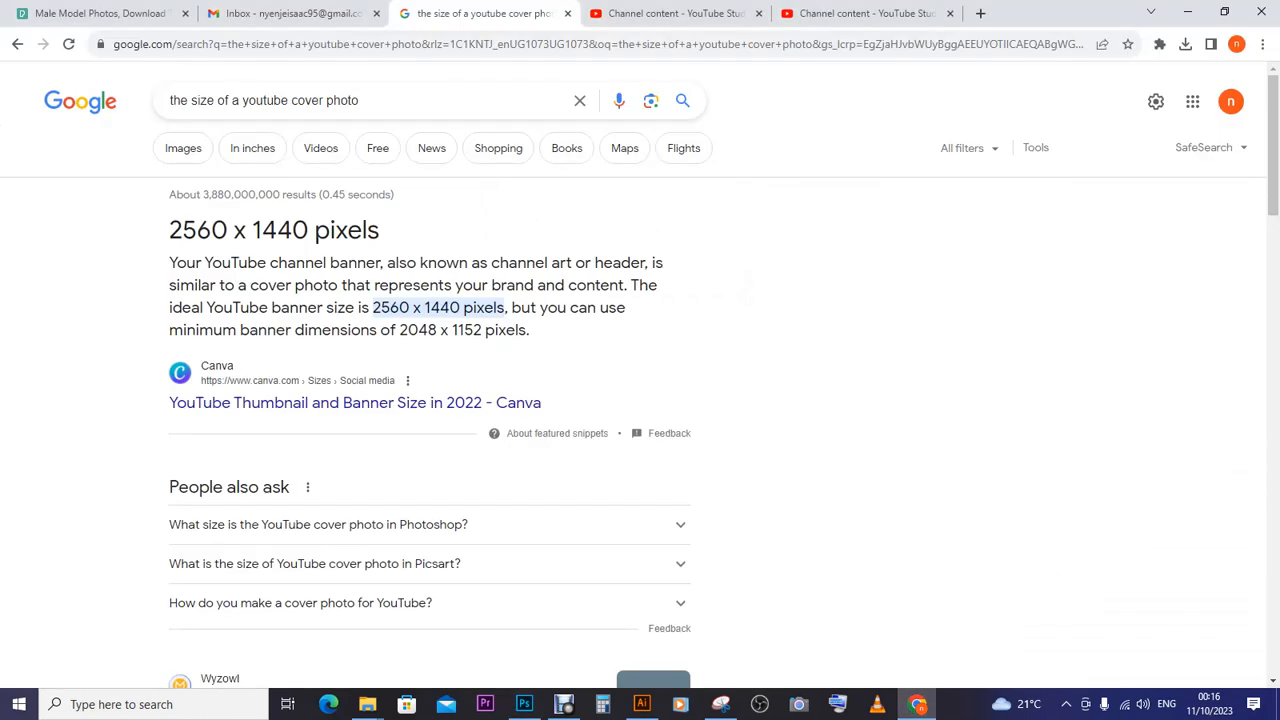
key(ctrl+t)
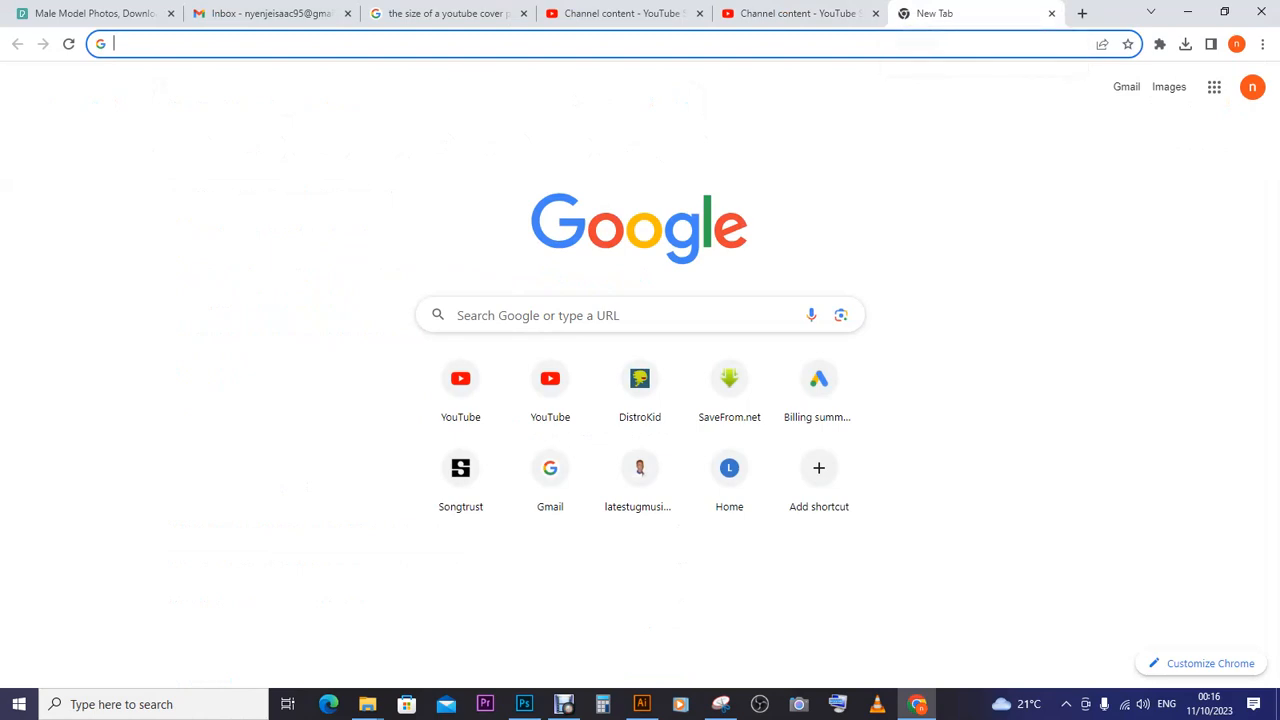
click(538, 315)
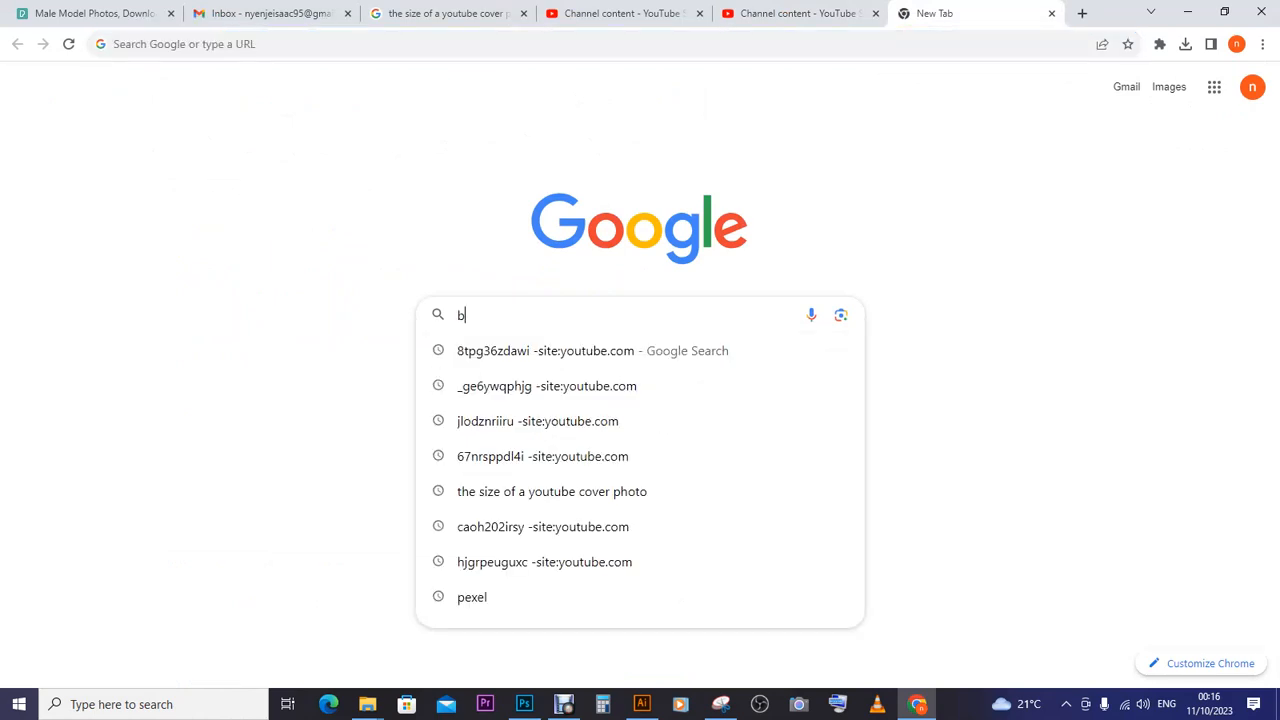
text(backgr)
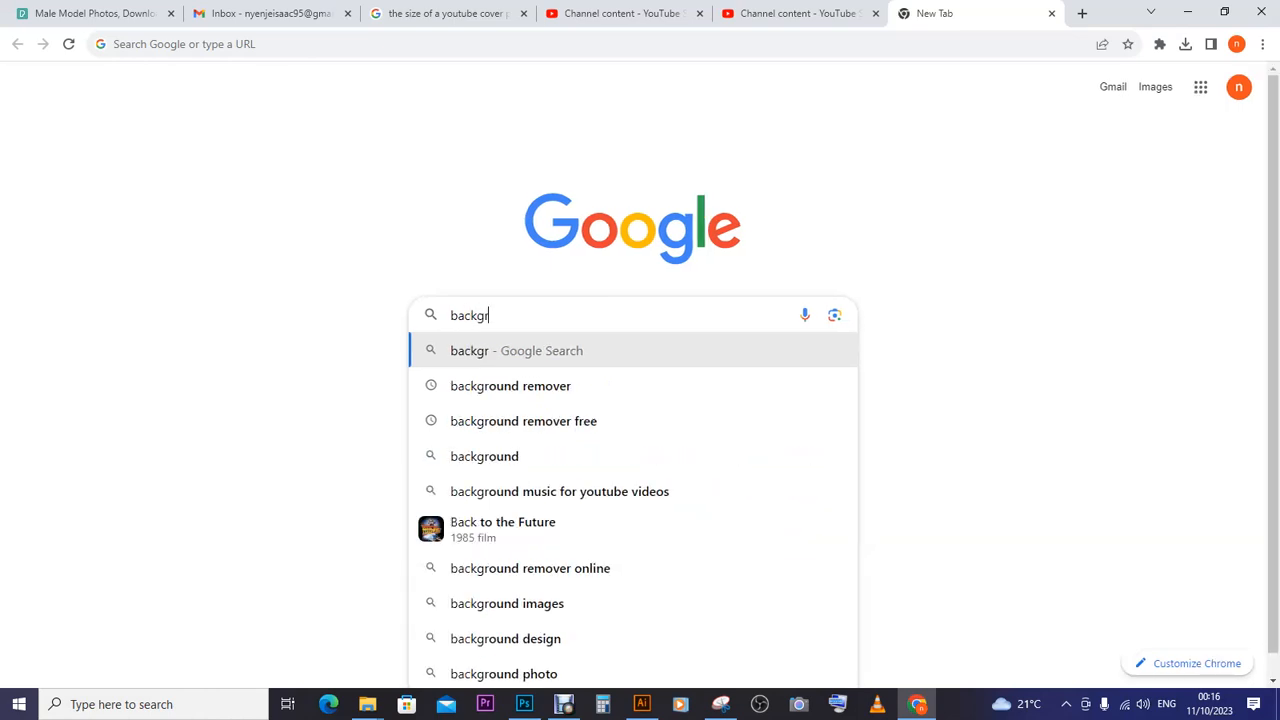
text(ound)
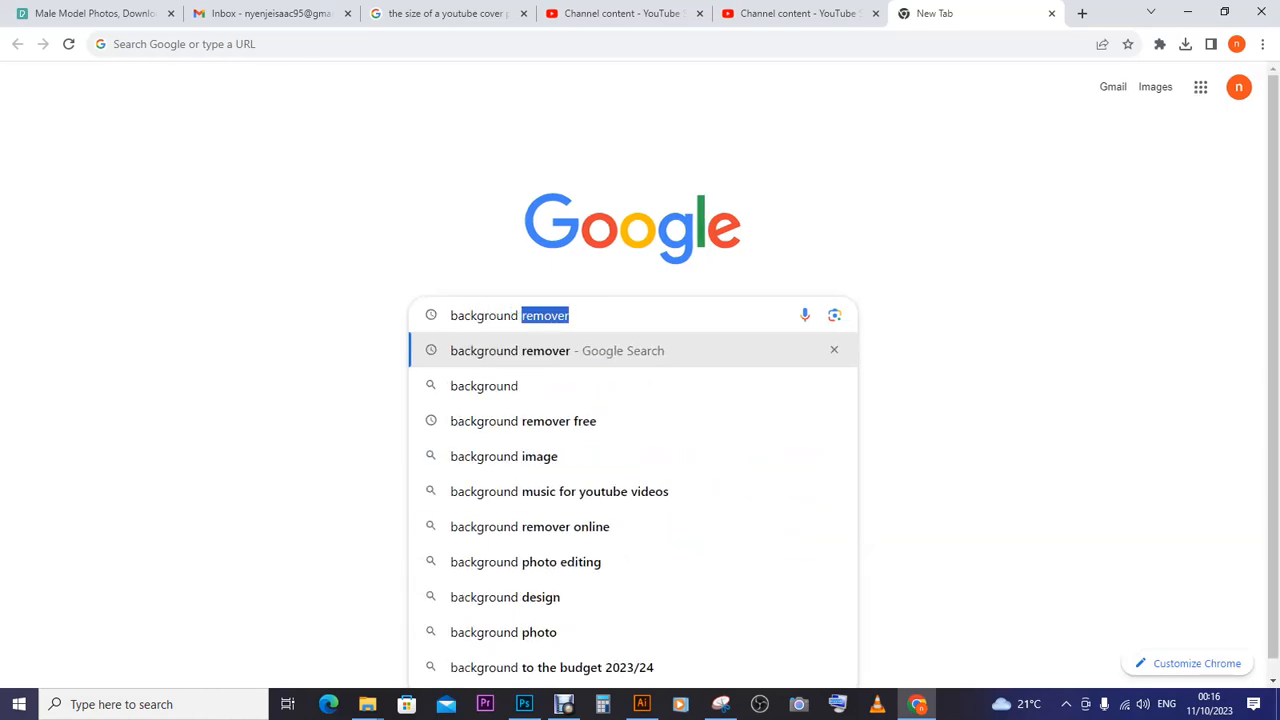
text( rem)
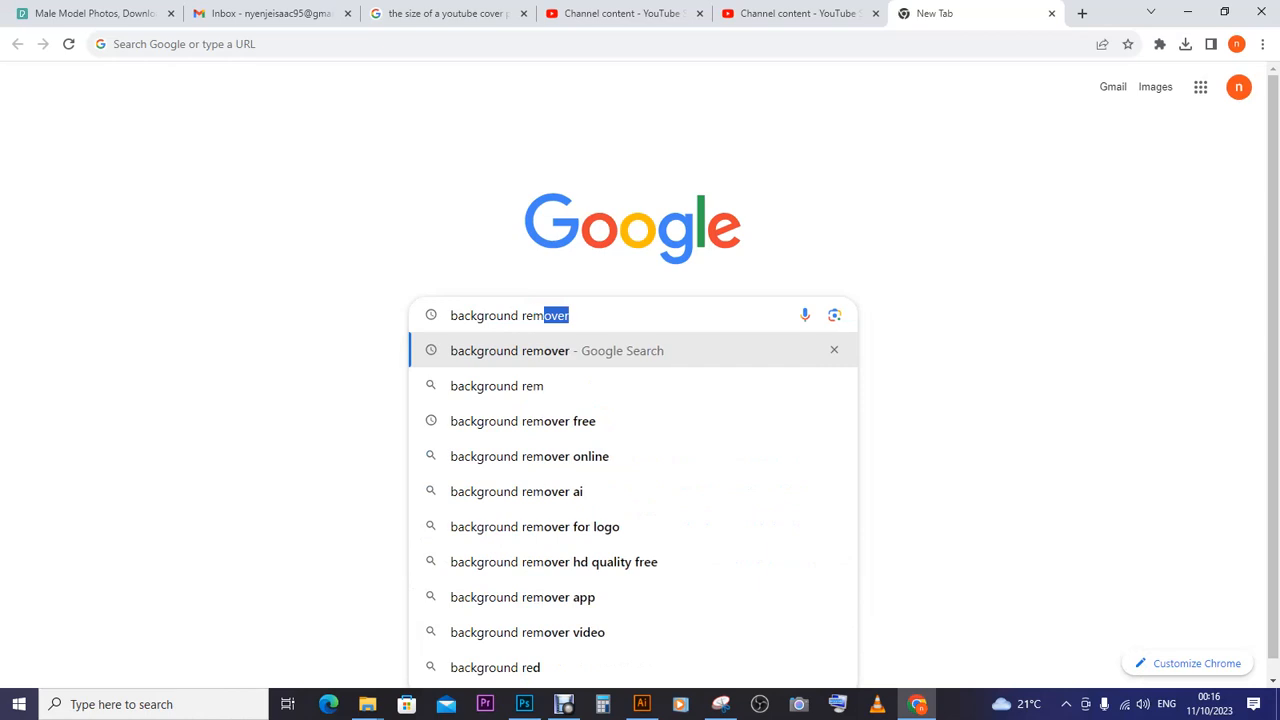
text(oner)
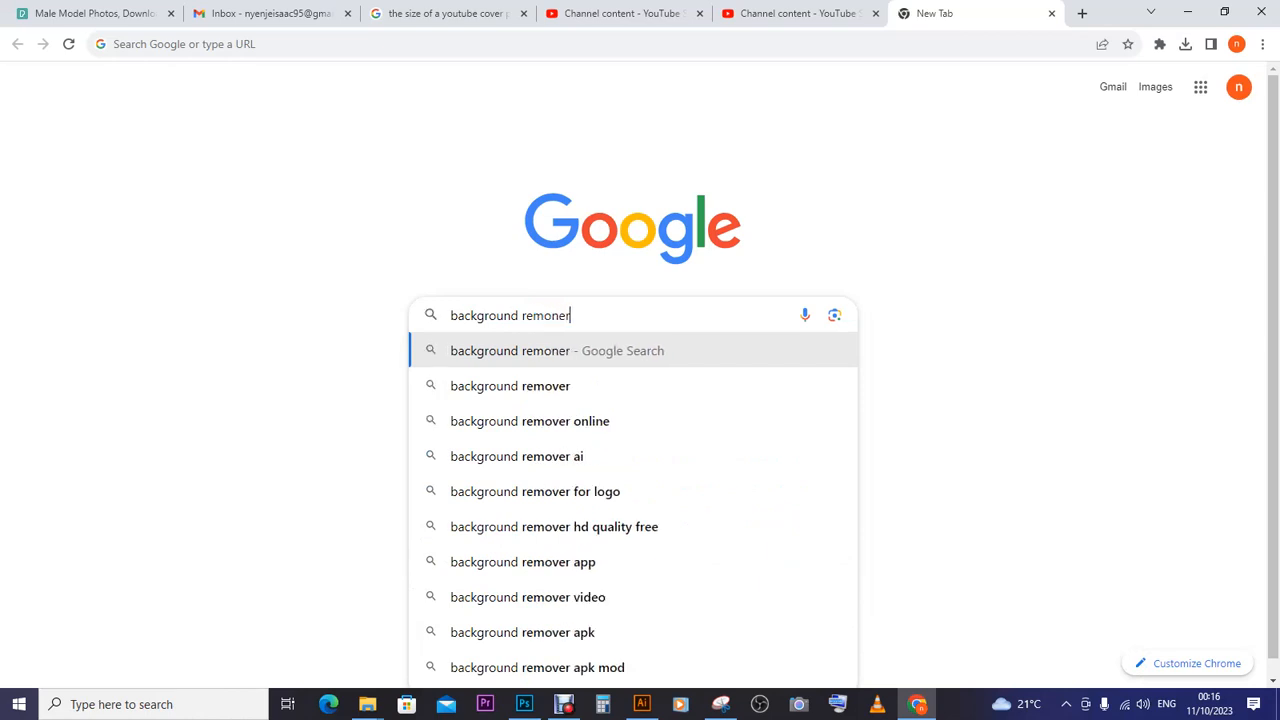
key(BackSpace)
key(BackSpace)
key(BackSpace)
key(BackSpace)
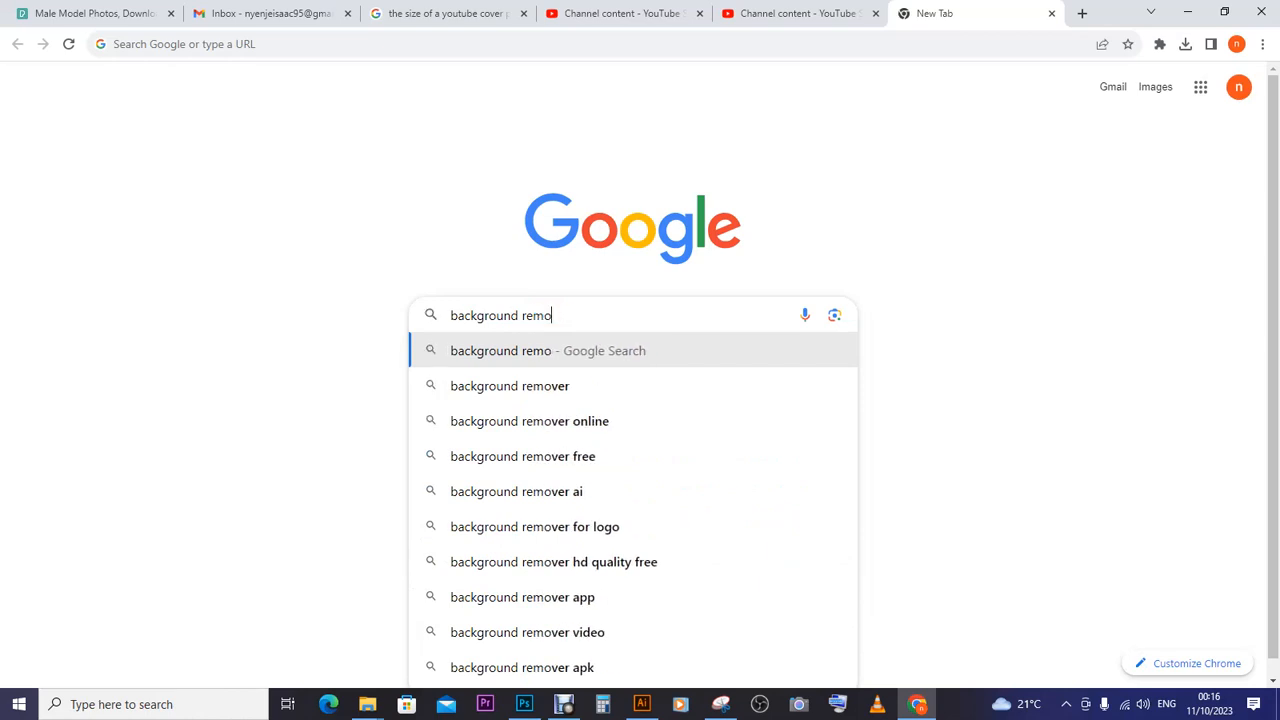
text(over)
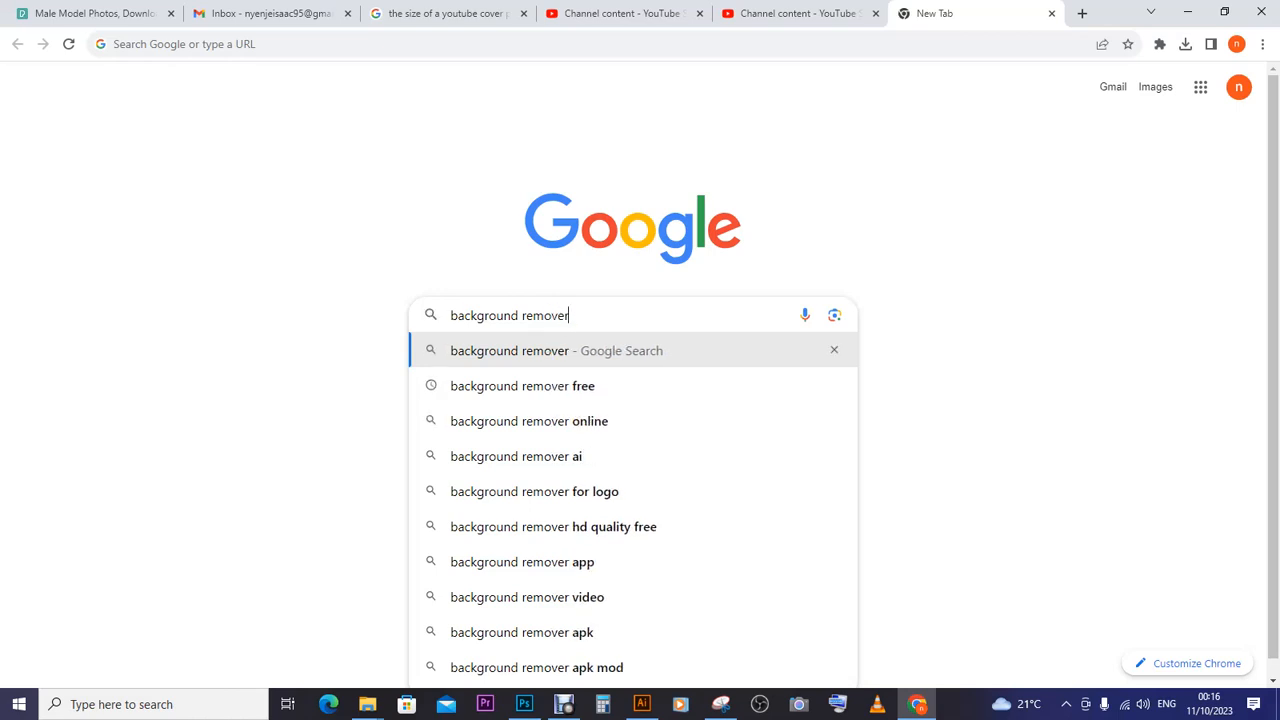
key(Return)
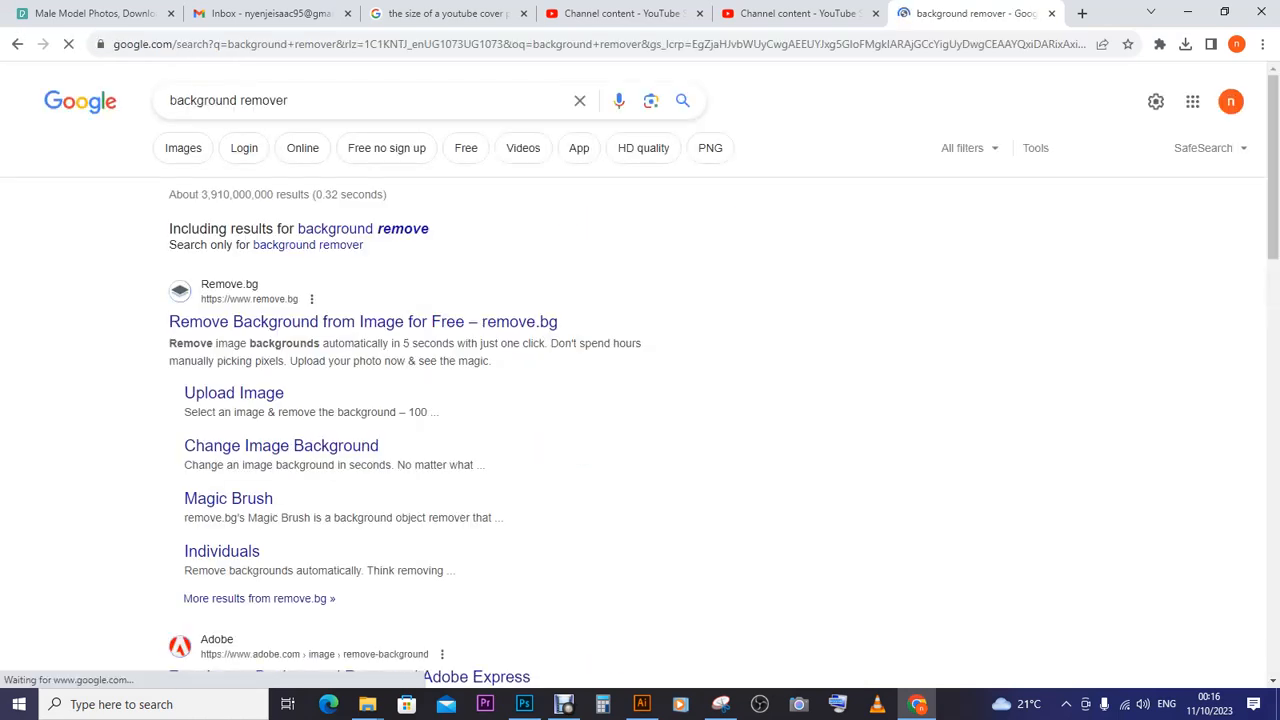
Step: Open the remove.bg search result in a new tab, and view its image upload page without choosing a file
right_click(333, 322)
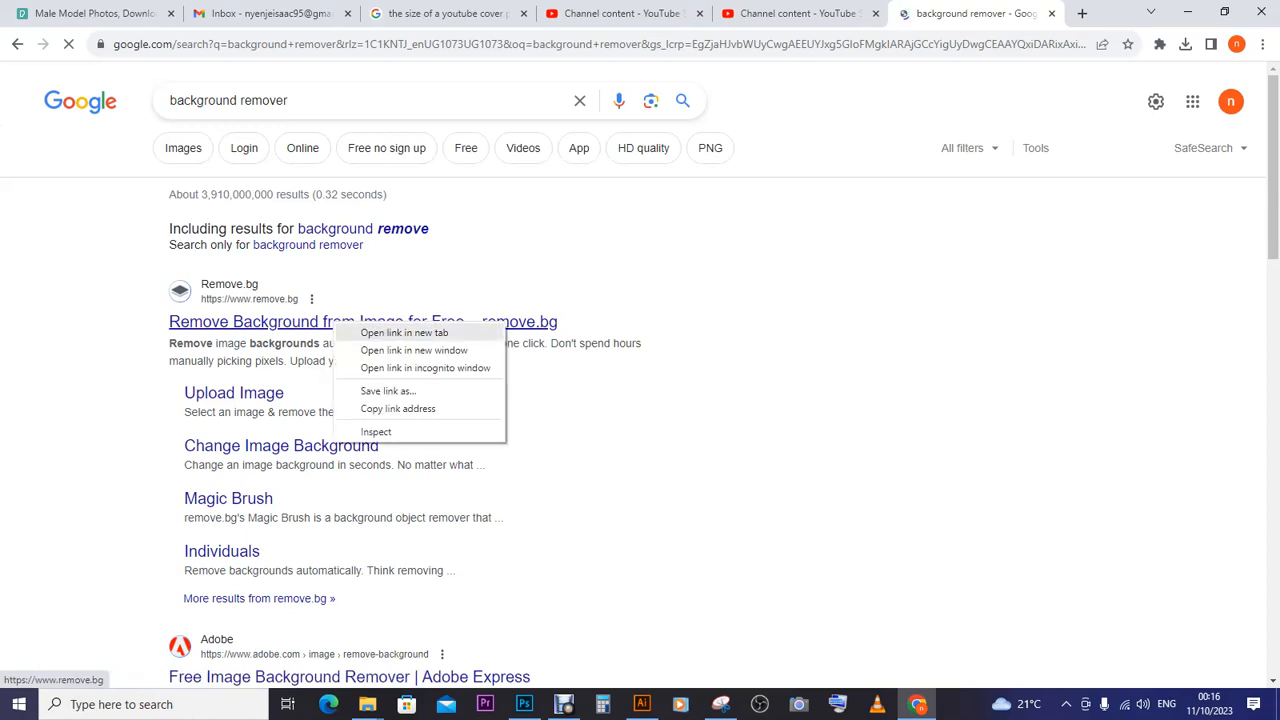
click(404, 332)
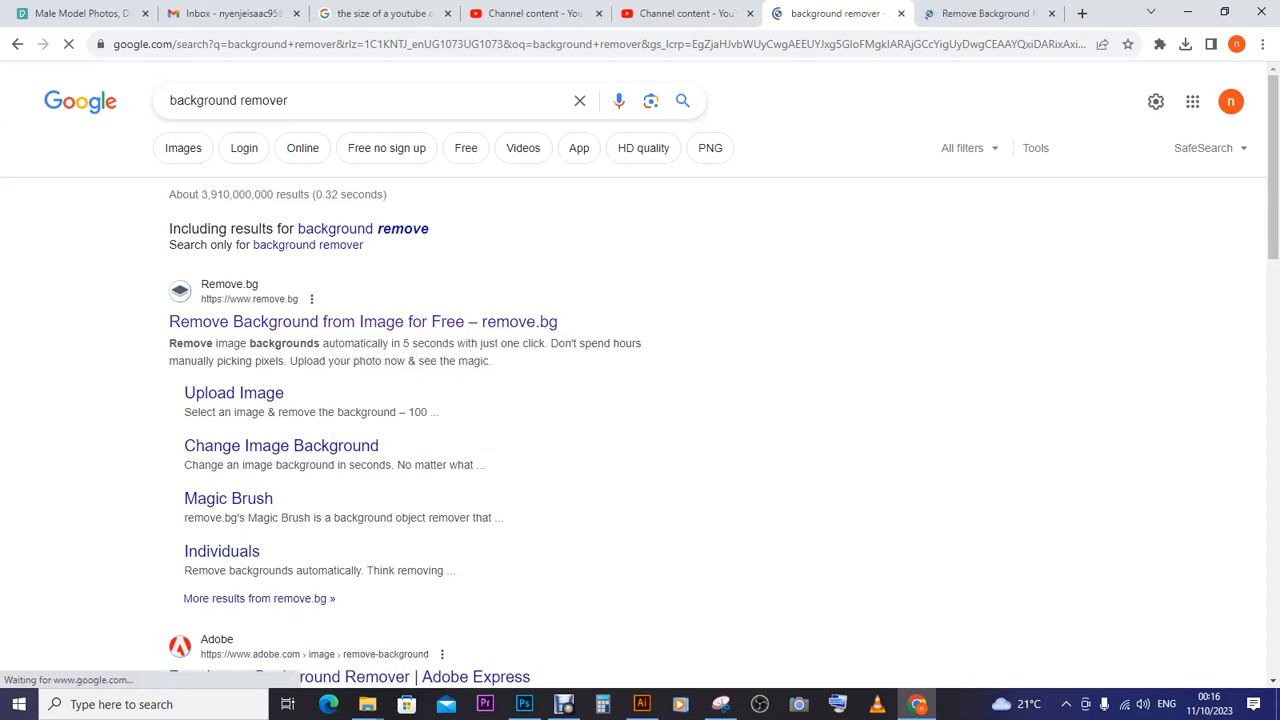
scroll(640, 380, down, 1)
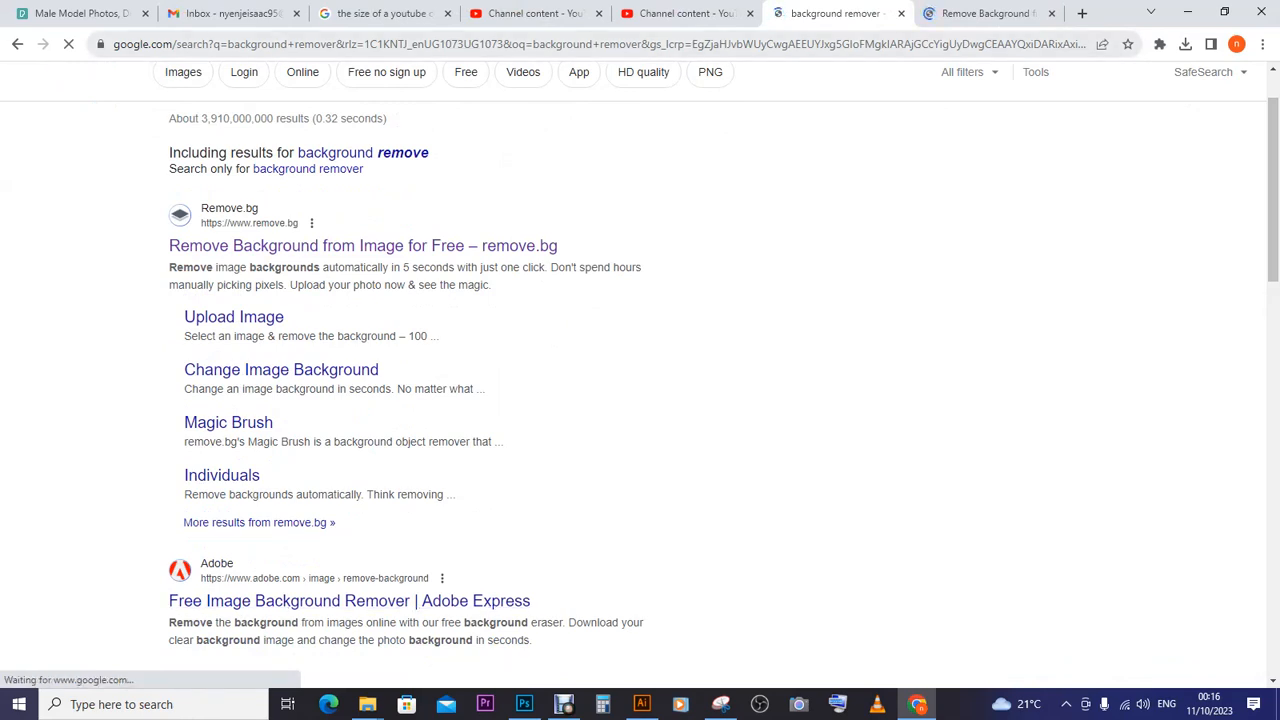
click(988, 14)
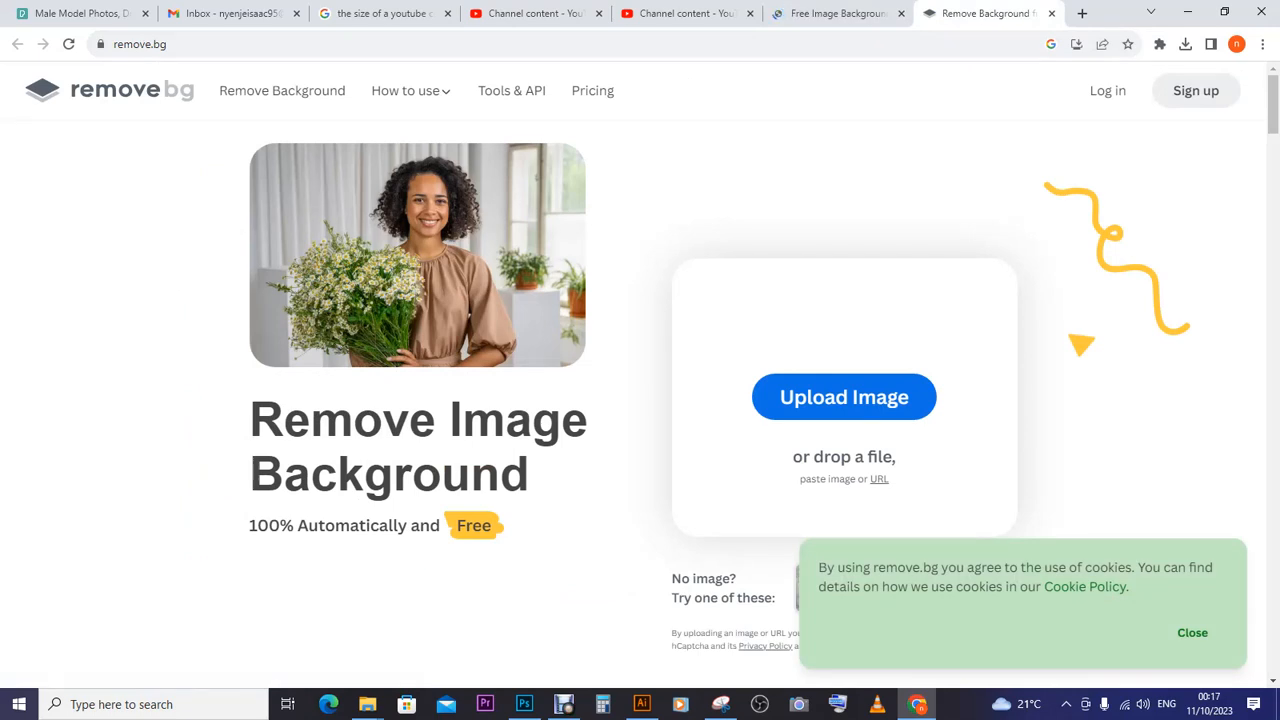
click(844, 397)
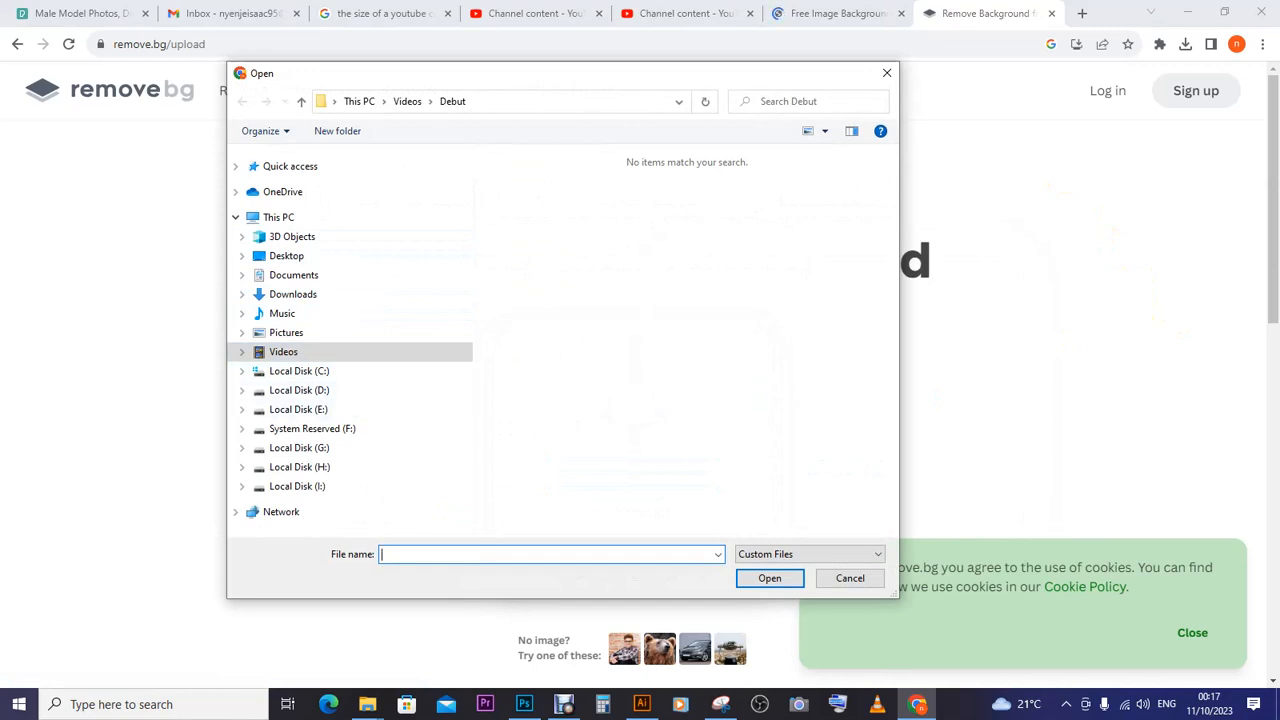
click(886, 72)
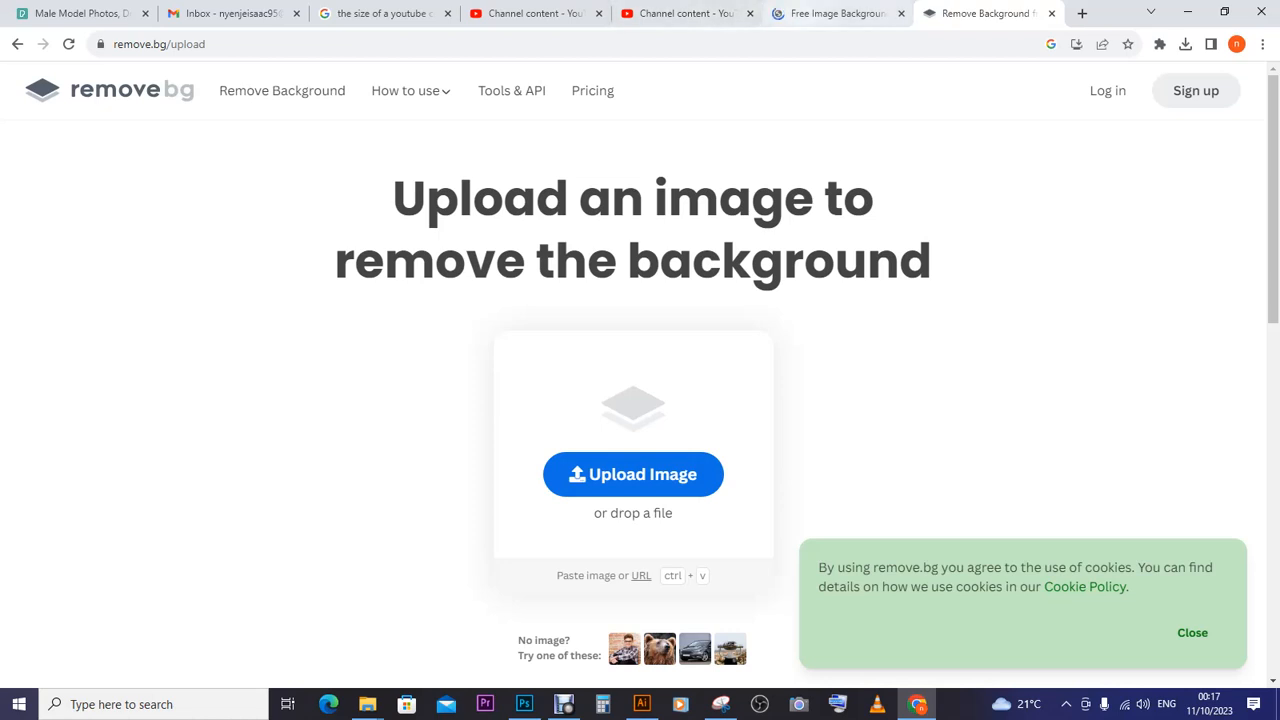
Step: Reload Adobe Express's Free Image Background Remover from the Google results, and open its photo upload tool
click(838, 14)
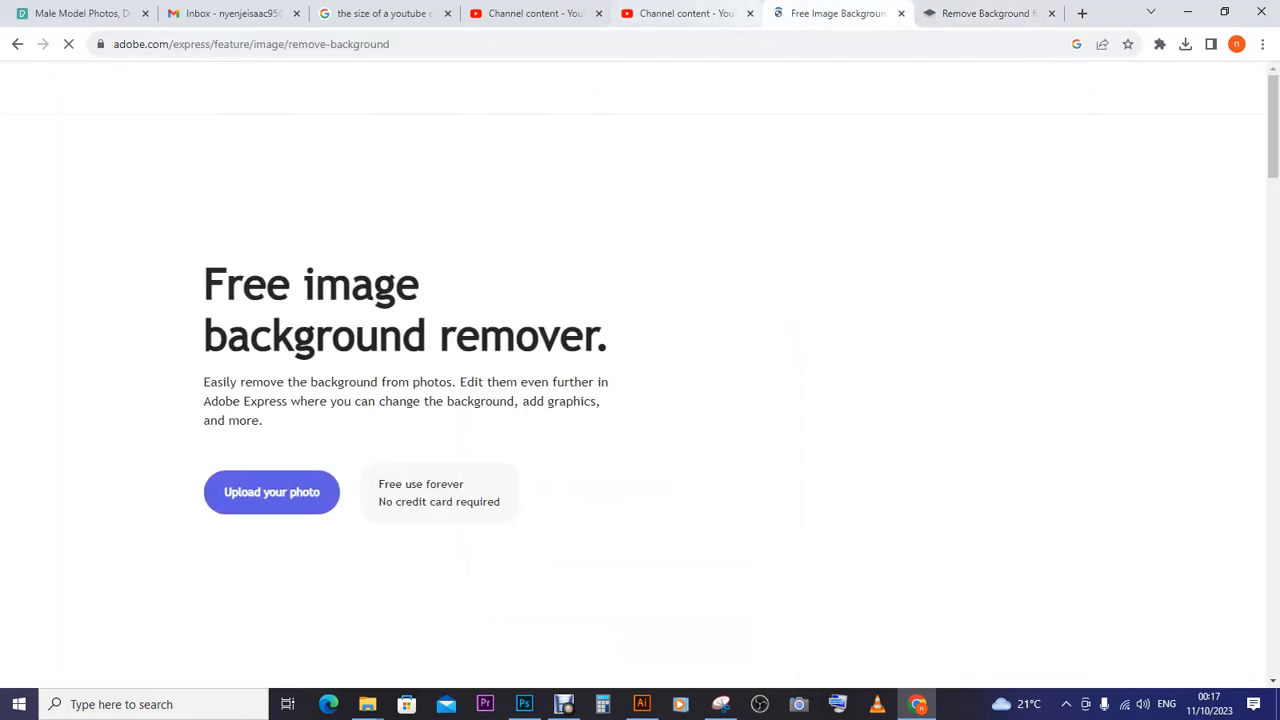
click(17, 44)
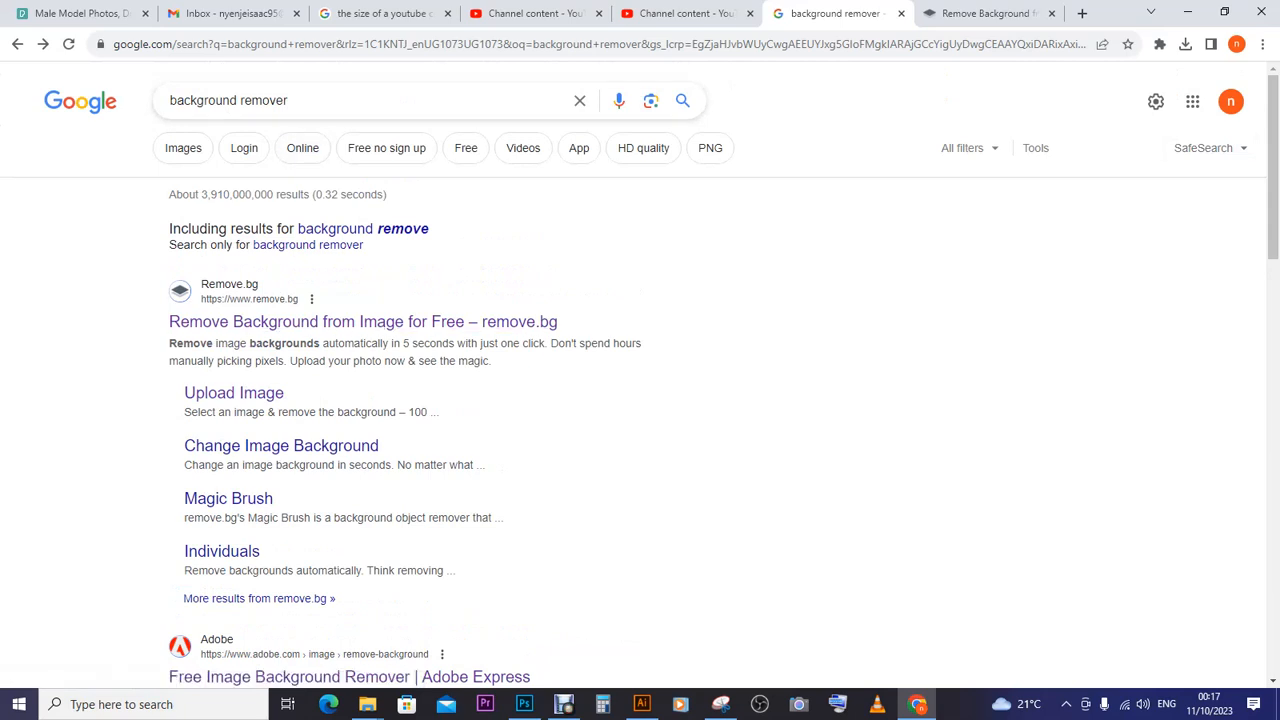
scroll(400, 430, down, 3)
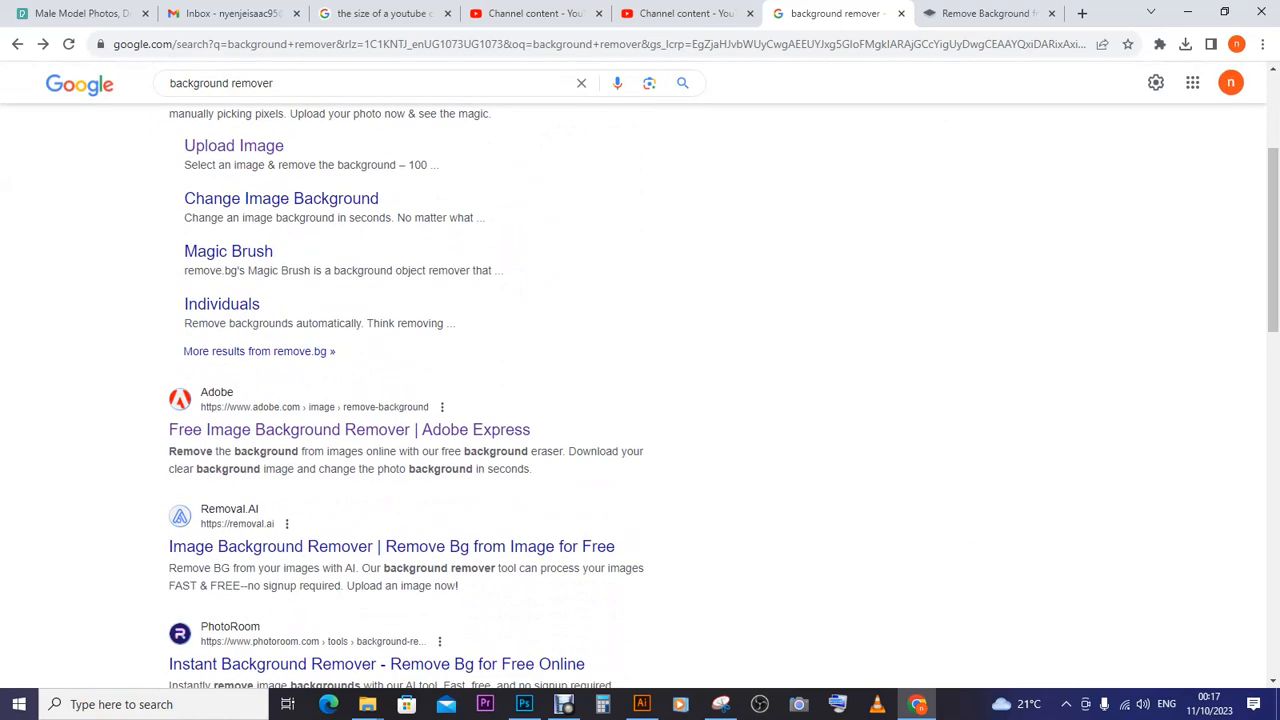
click(349, 429)
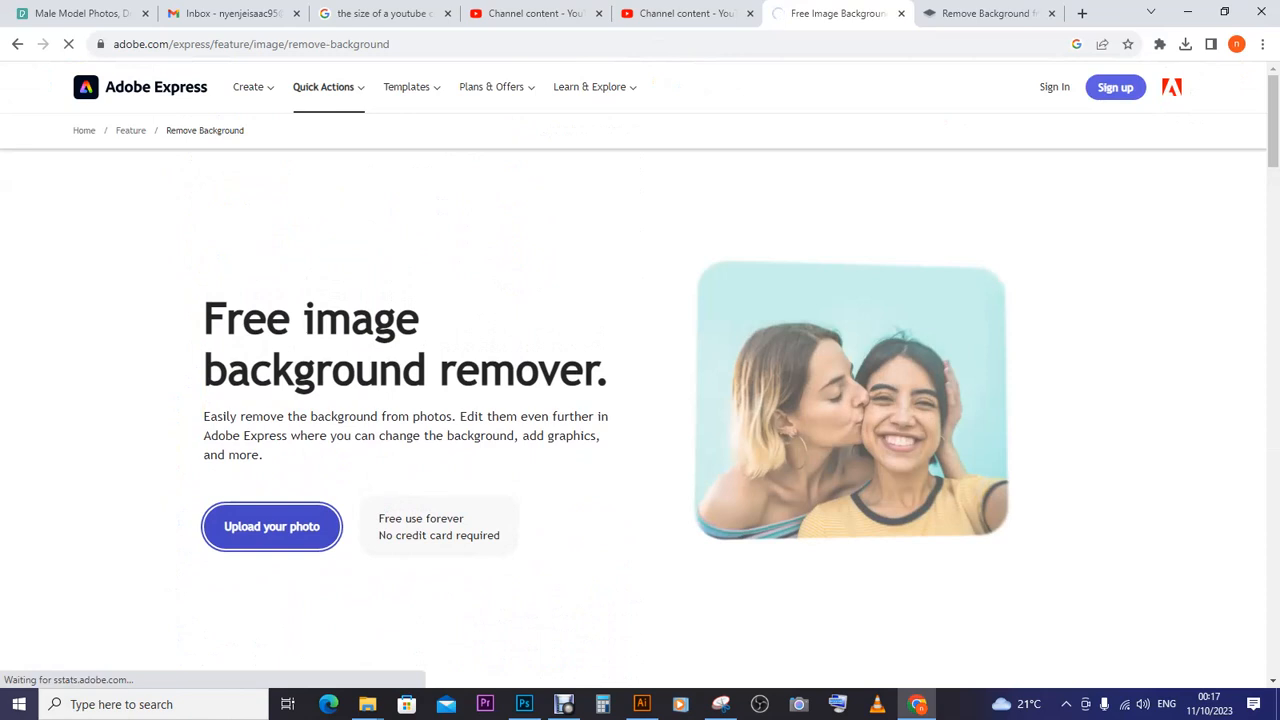
click(271, 526)
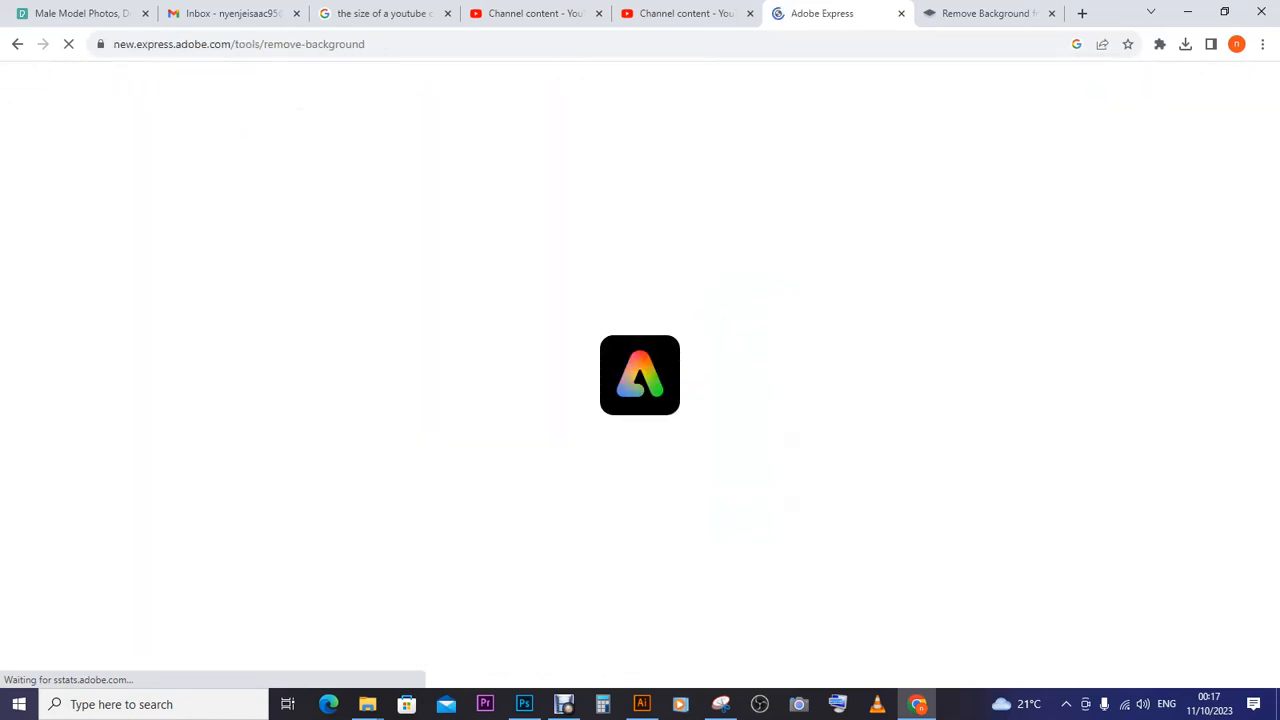
Step: Browse Local Disk (D:), the gggg folder on Local Disk (H:), and Local Disk (I:) in File Explorer for personal photos
mouse_move(367, 704)
click(369, 636)
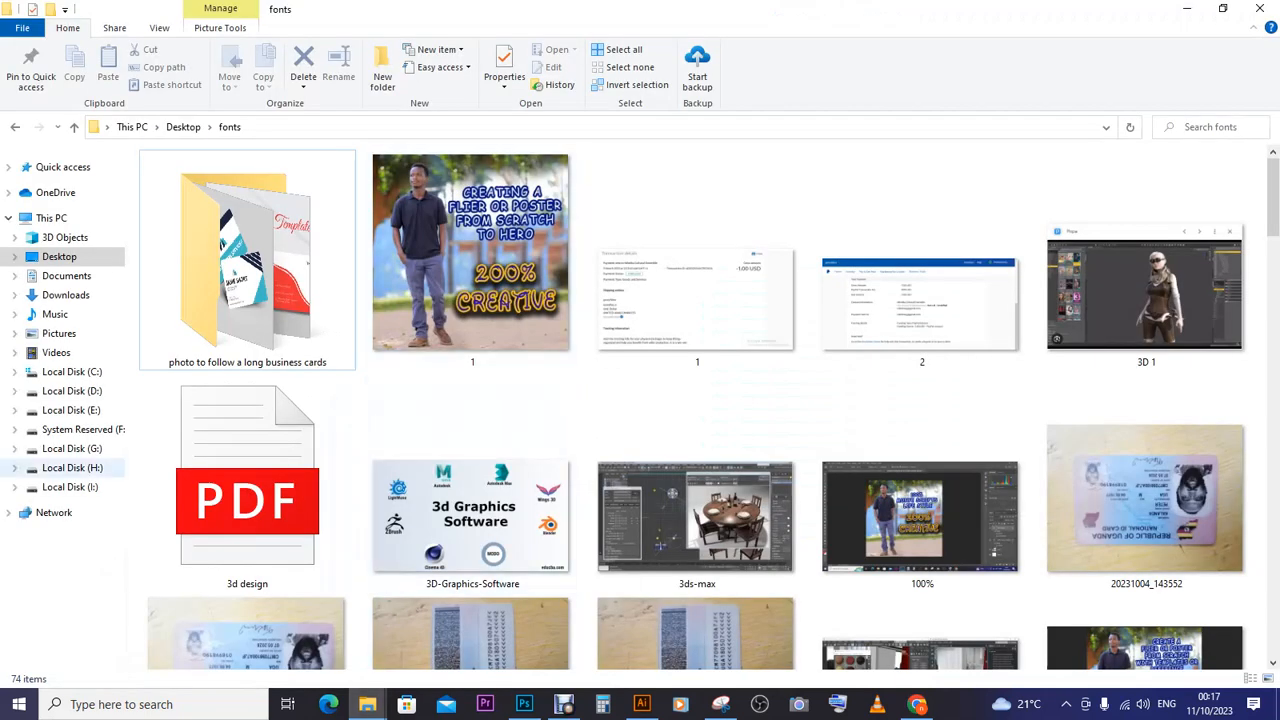
click(71, 410)
click(72, 391)
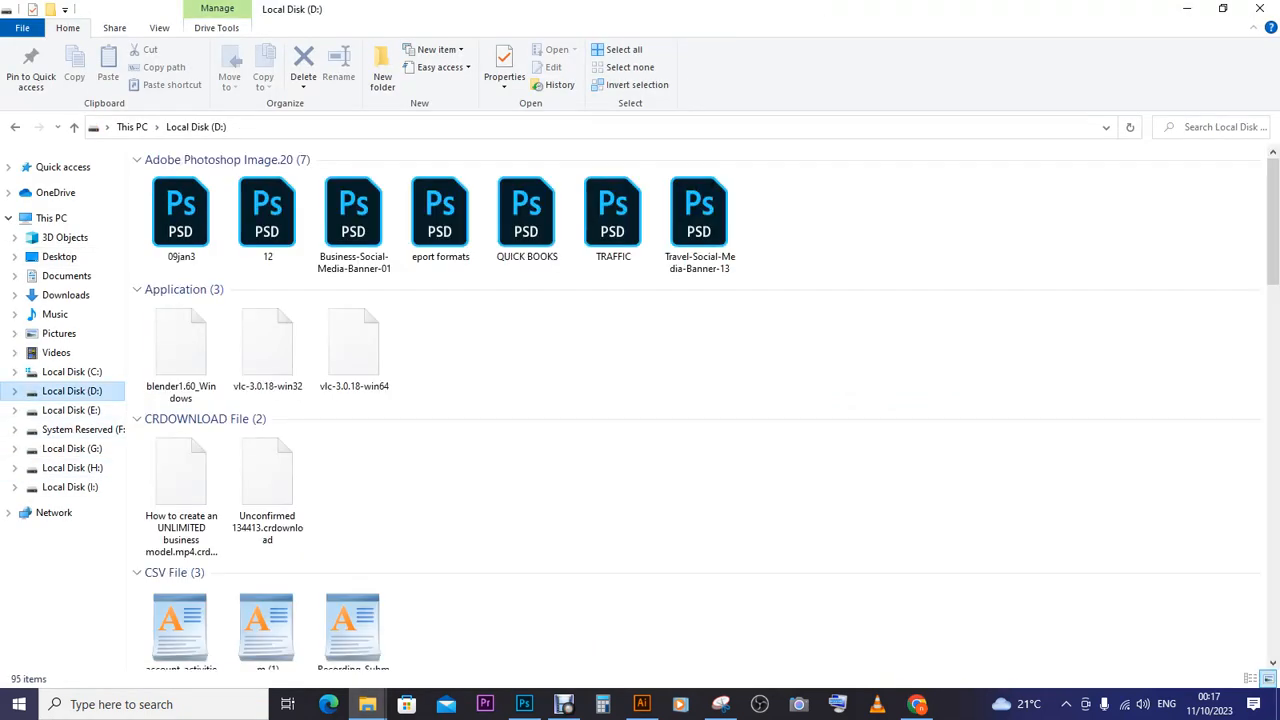
click(72, 467)
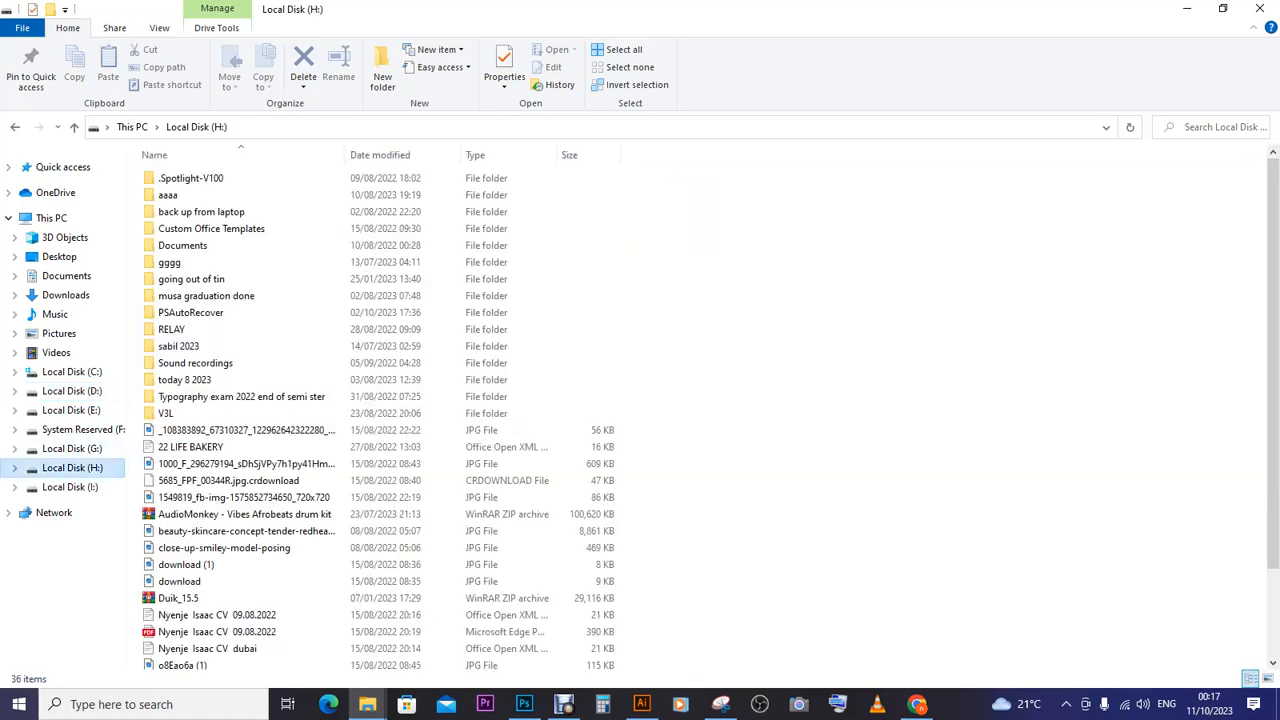
double_click(169, 262)
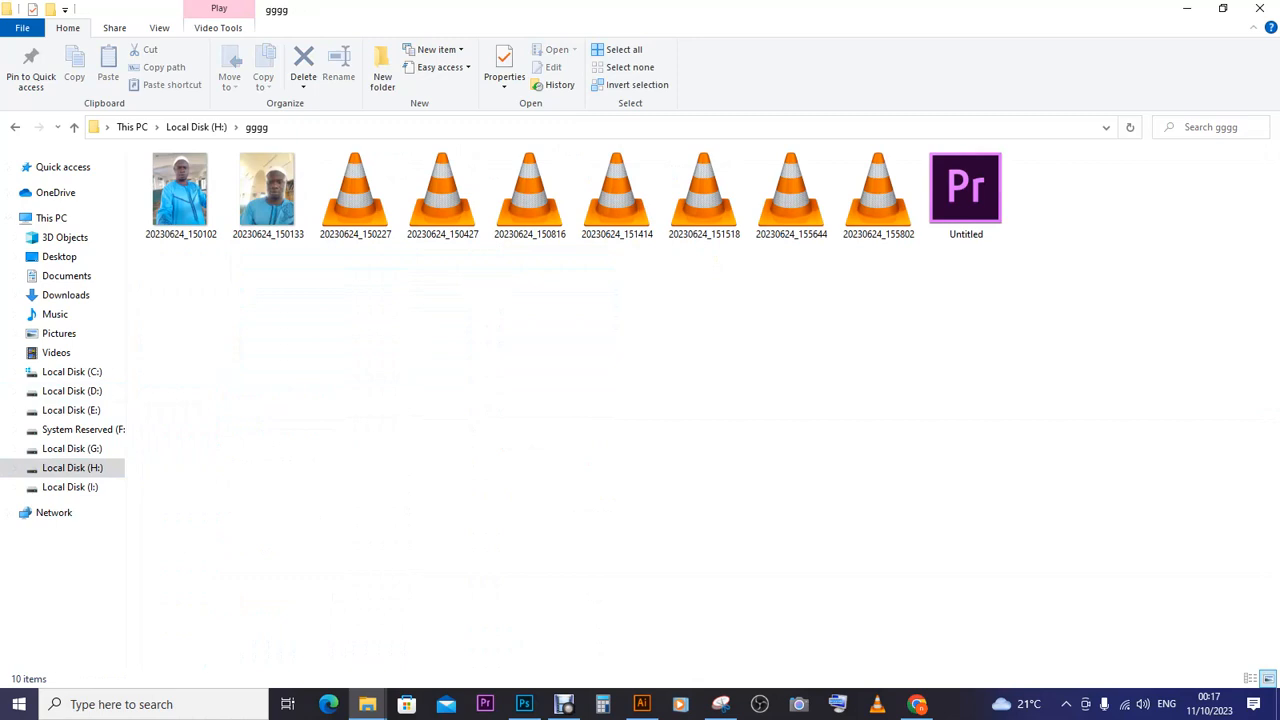
click(15, 127)
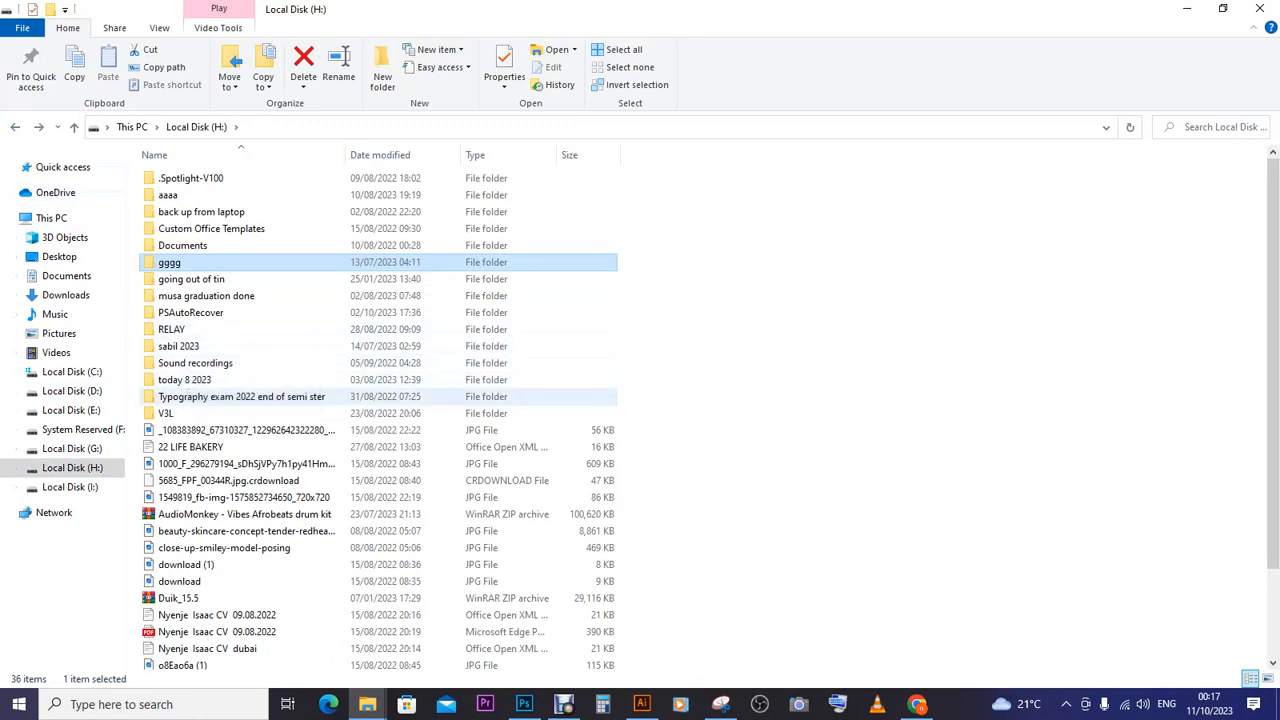
click(70, 487)
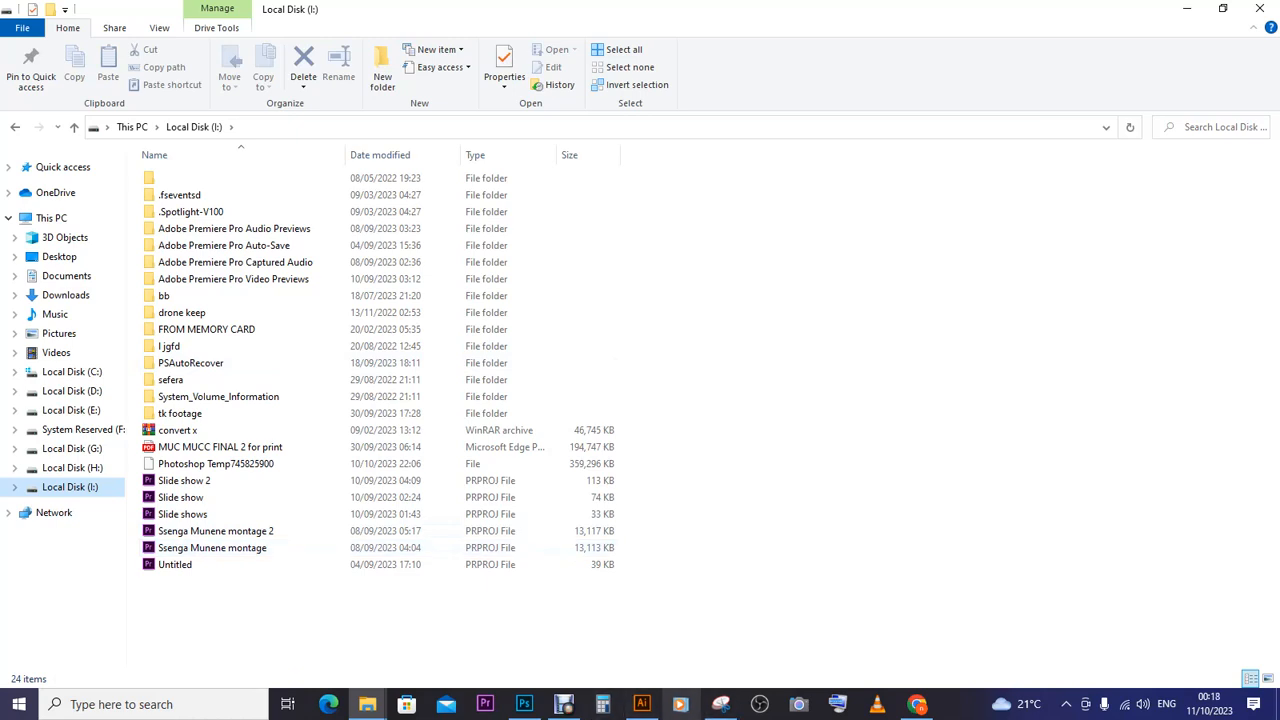
Step: Return to remove.bg in Chrome, and upload IMG_6292 from the my photos folder inside bb on Local Disk (I:)
click(917, 704)
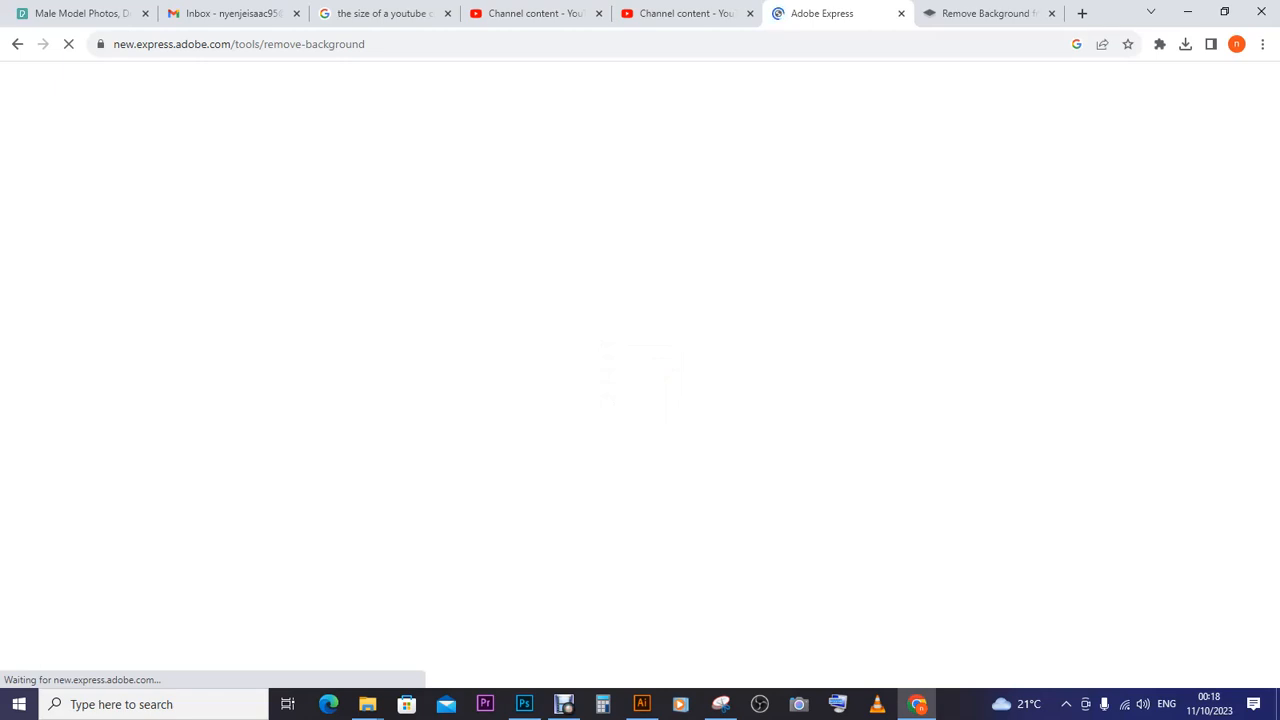
click(990, 14)
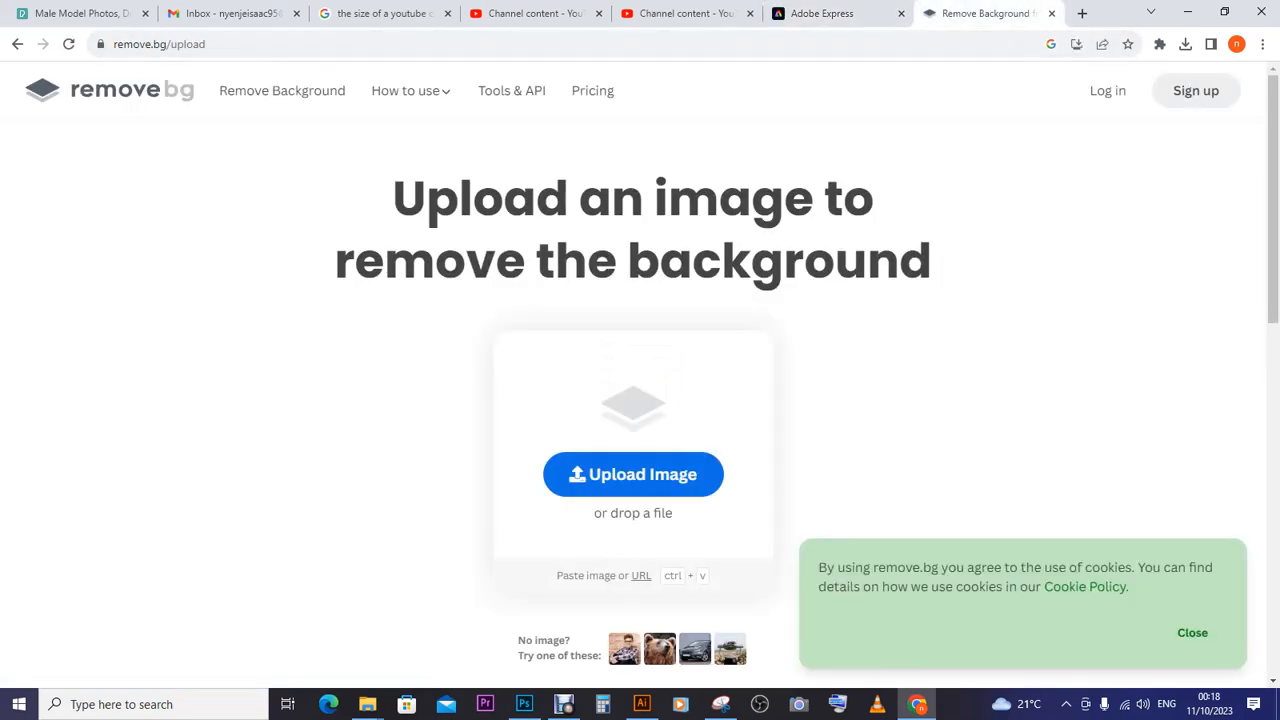
click(633, 474)
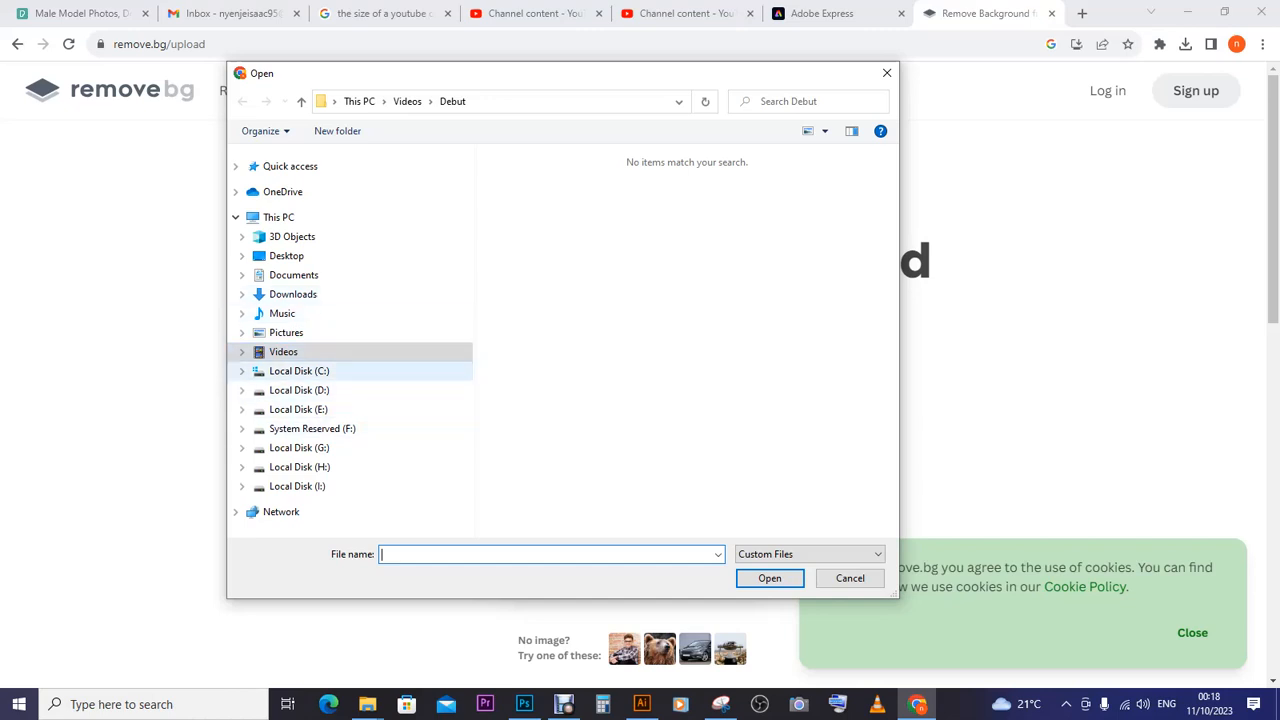
click(297, 486)
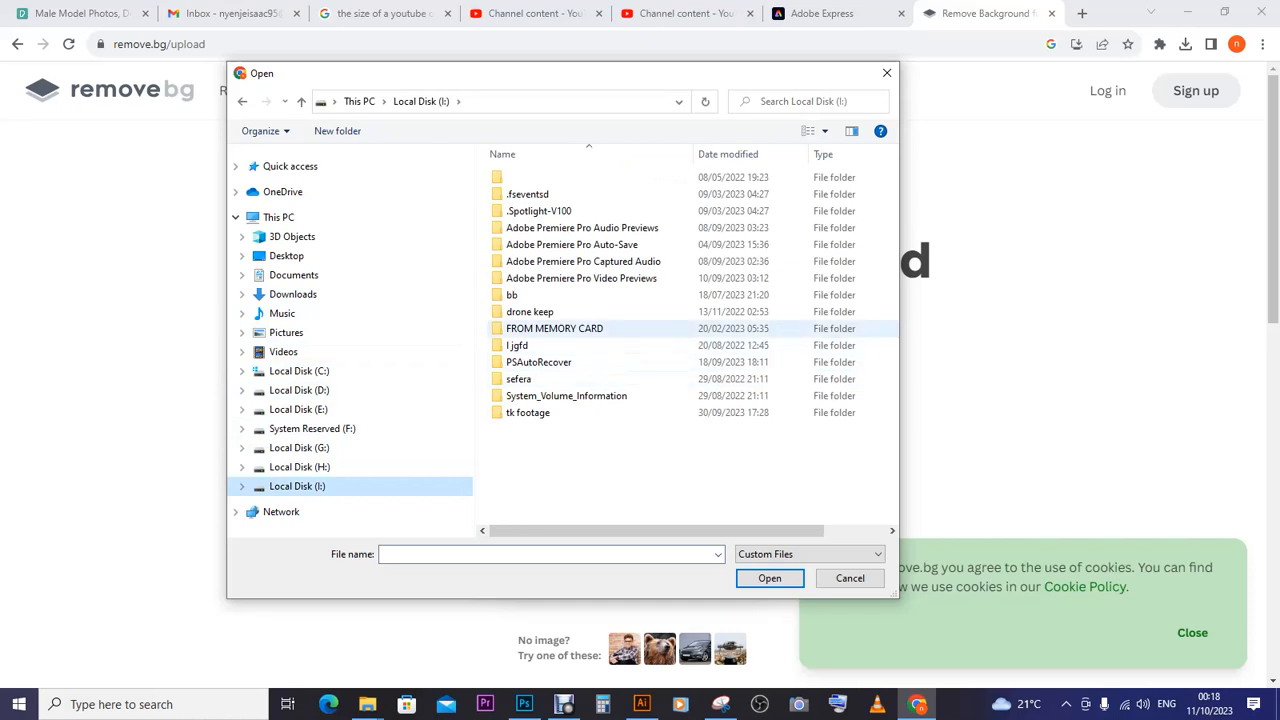
double_click(512, 295)
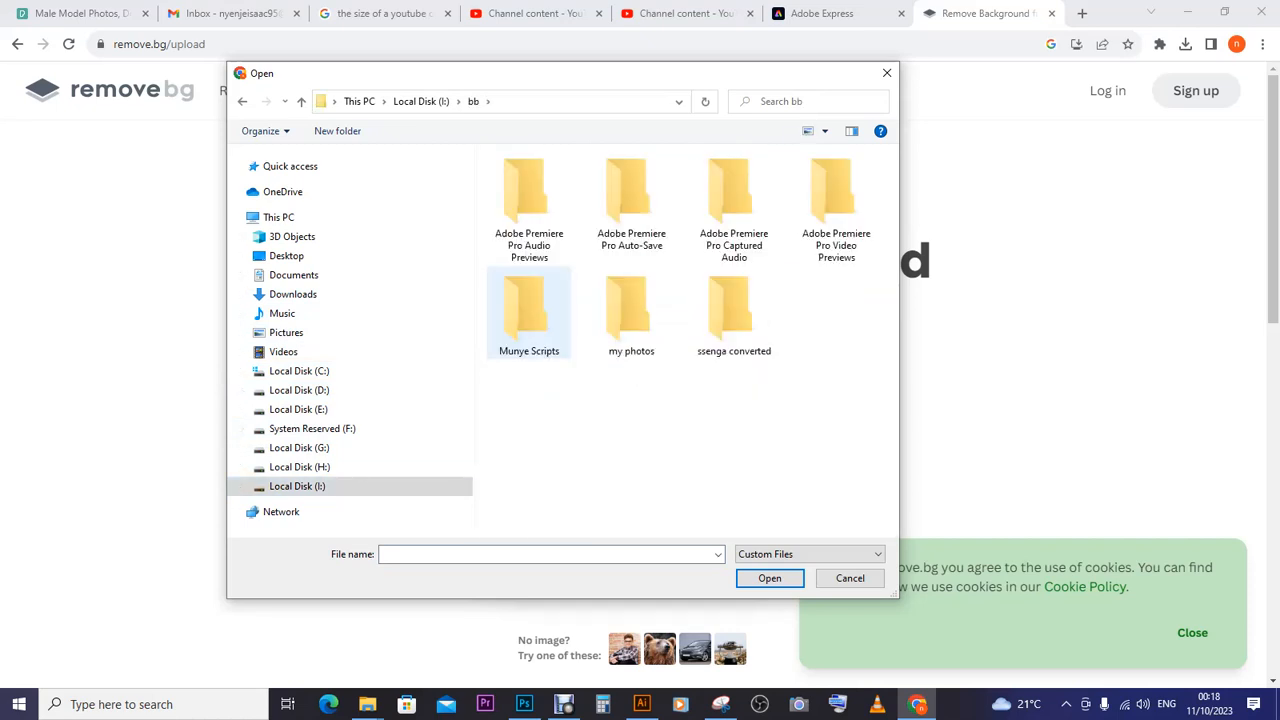
double_click(628, 305)
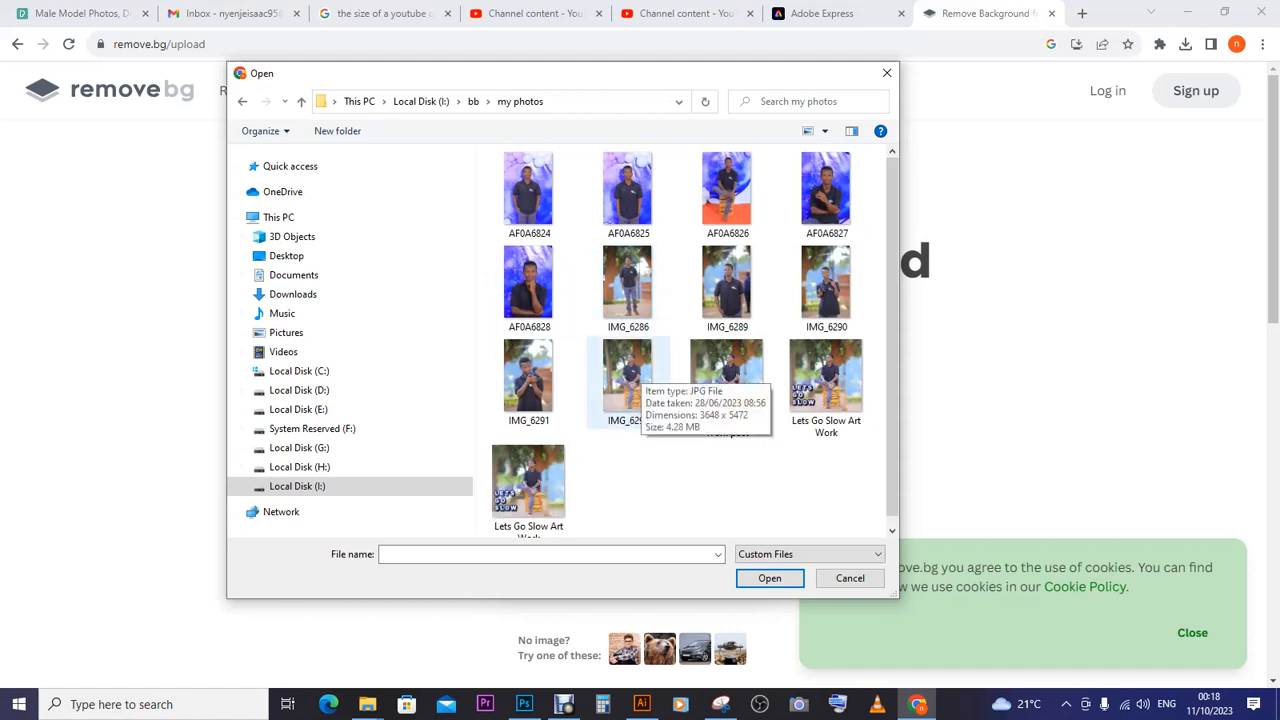
click(628, 378)
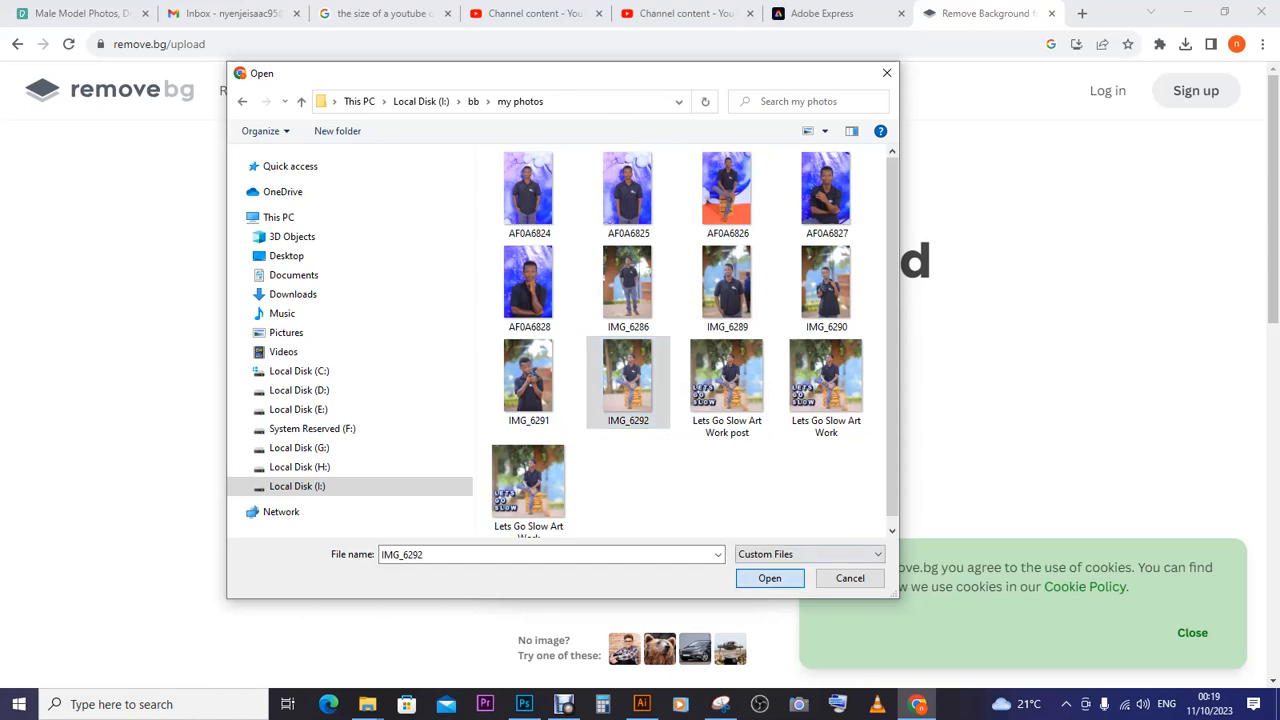
click(769, 578)
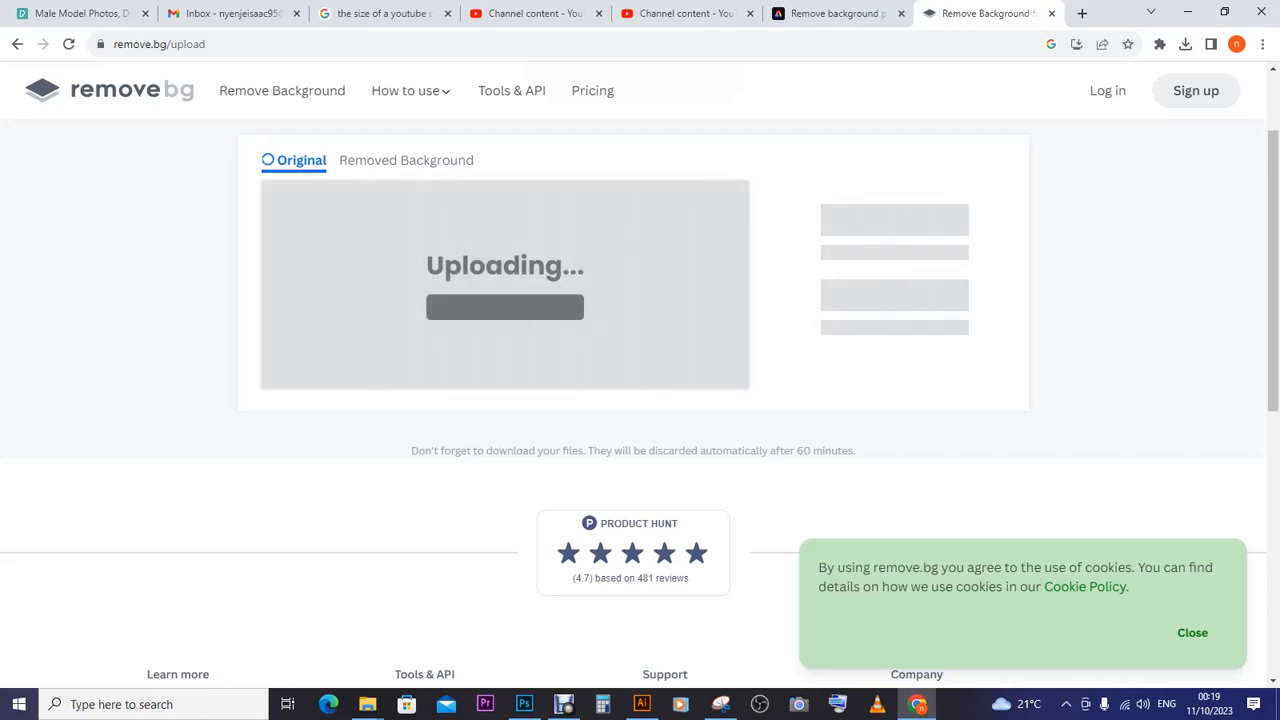
Step: Browse for an image in Adobe Express's background remover, and preview photo AF0A6825 at full size
click(834, 15)
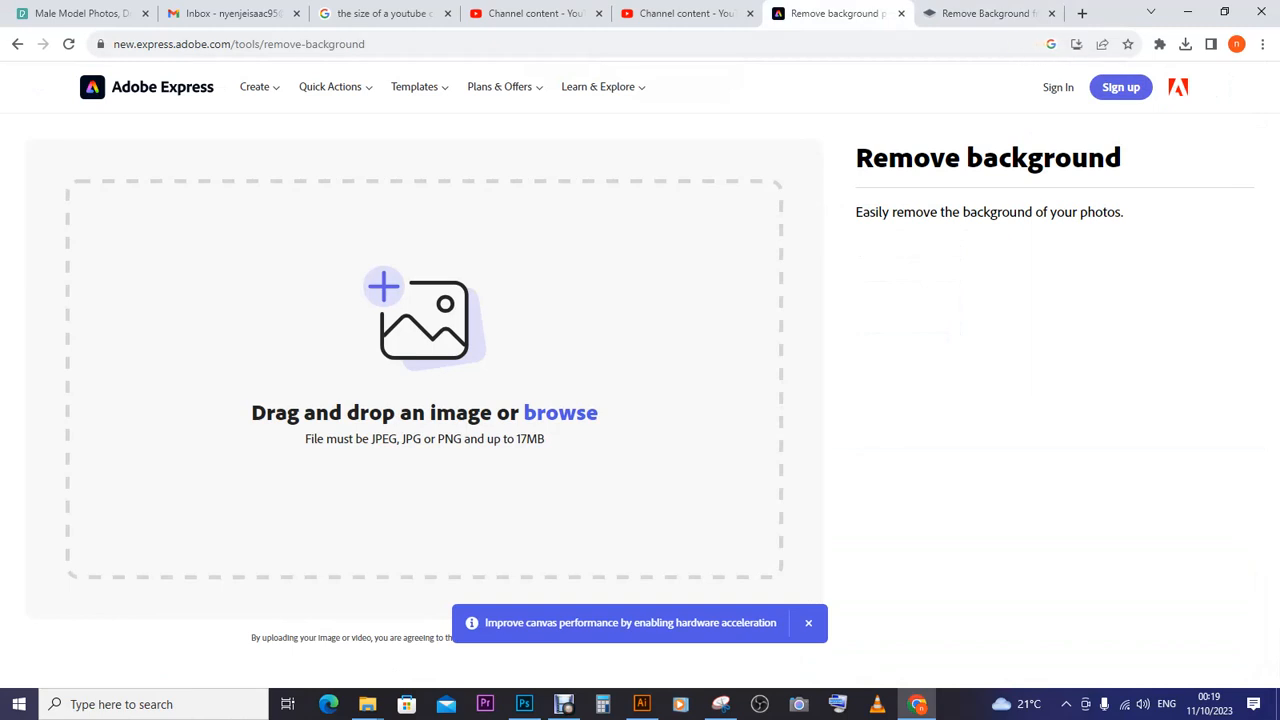
click(554, 413)
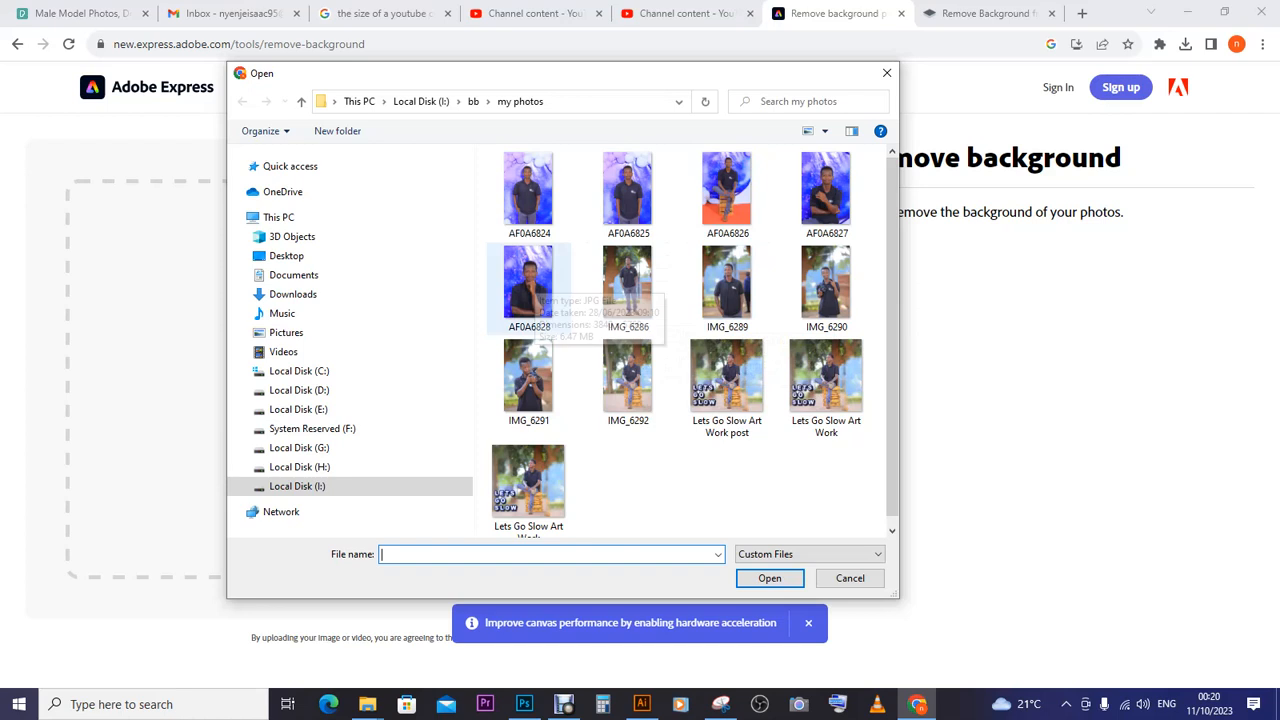
click(628, 192)
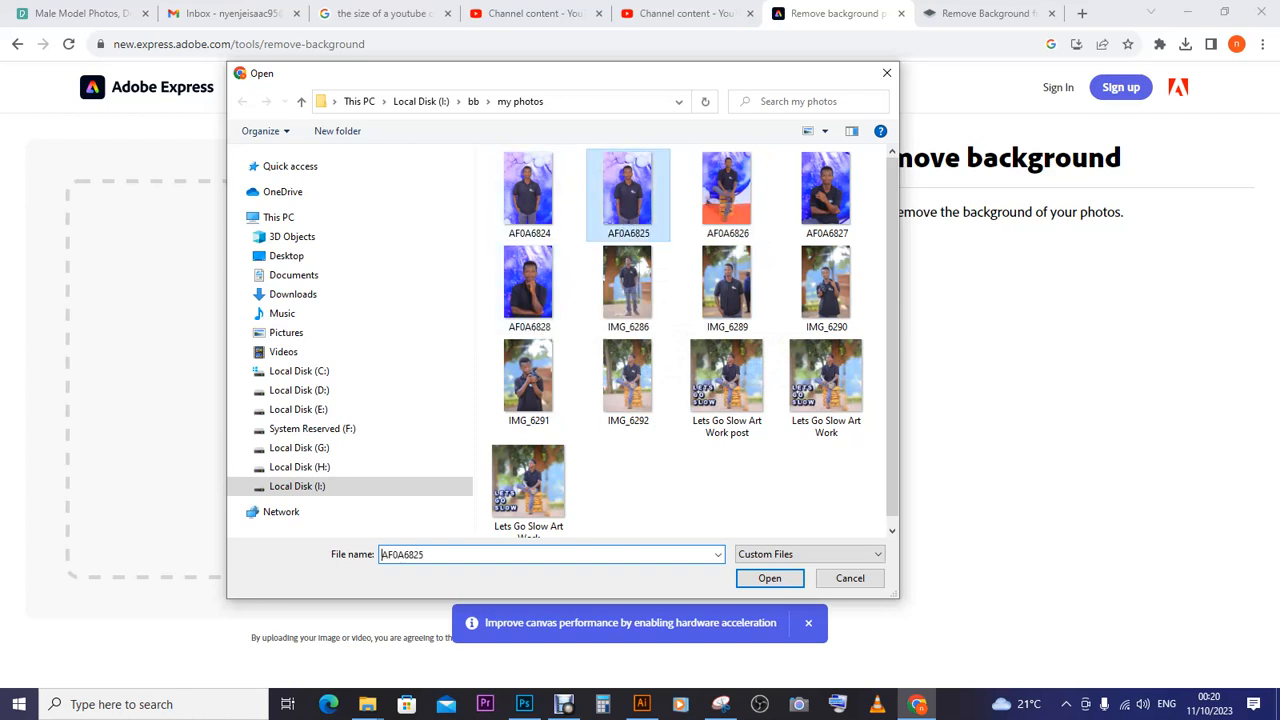
right_click(616, 187)
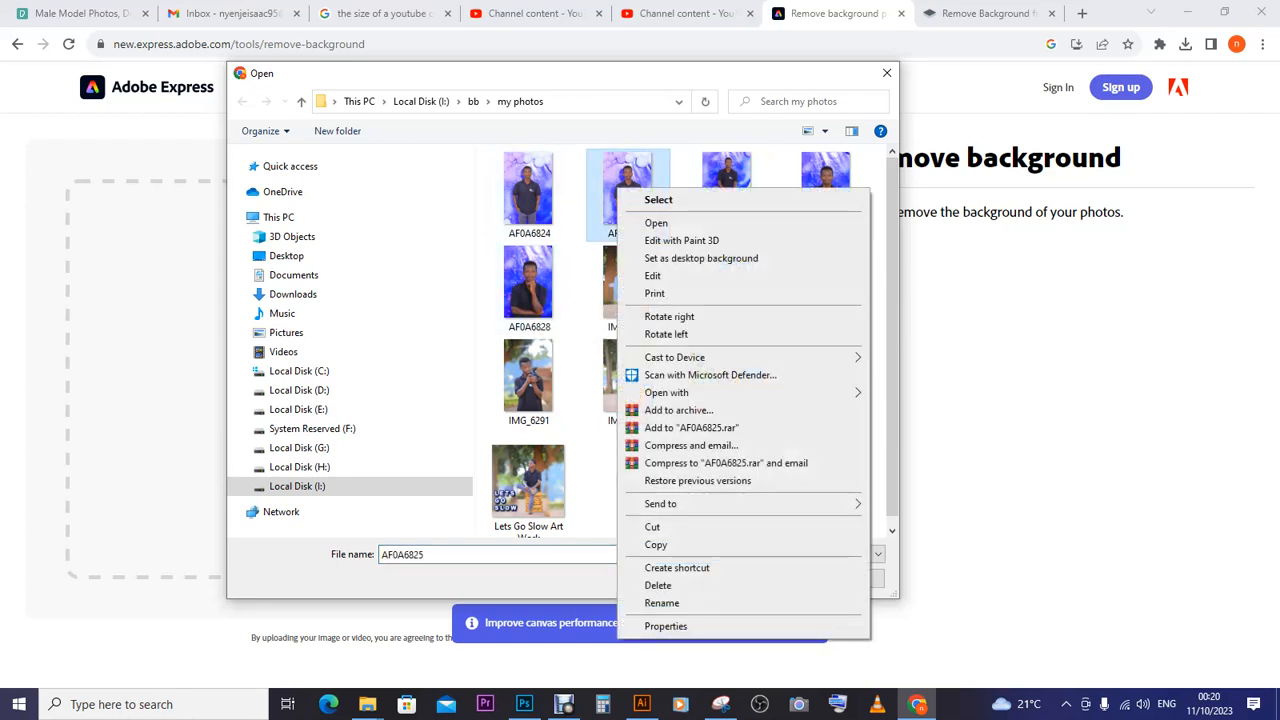
click(656, 223)
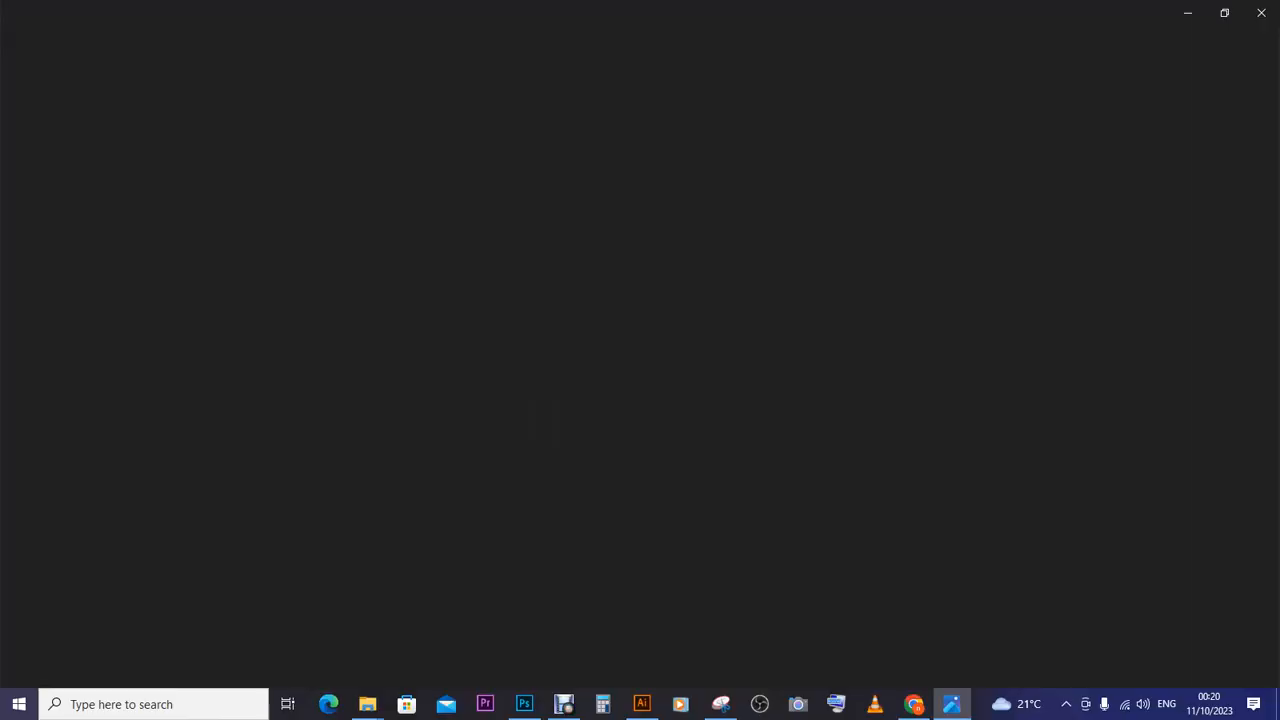
click(564, 704)
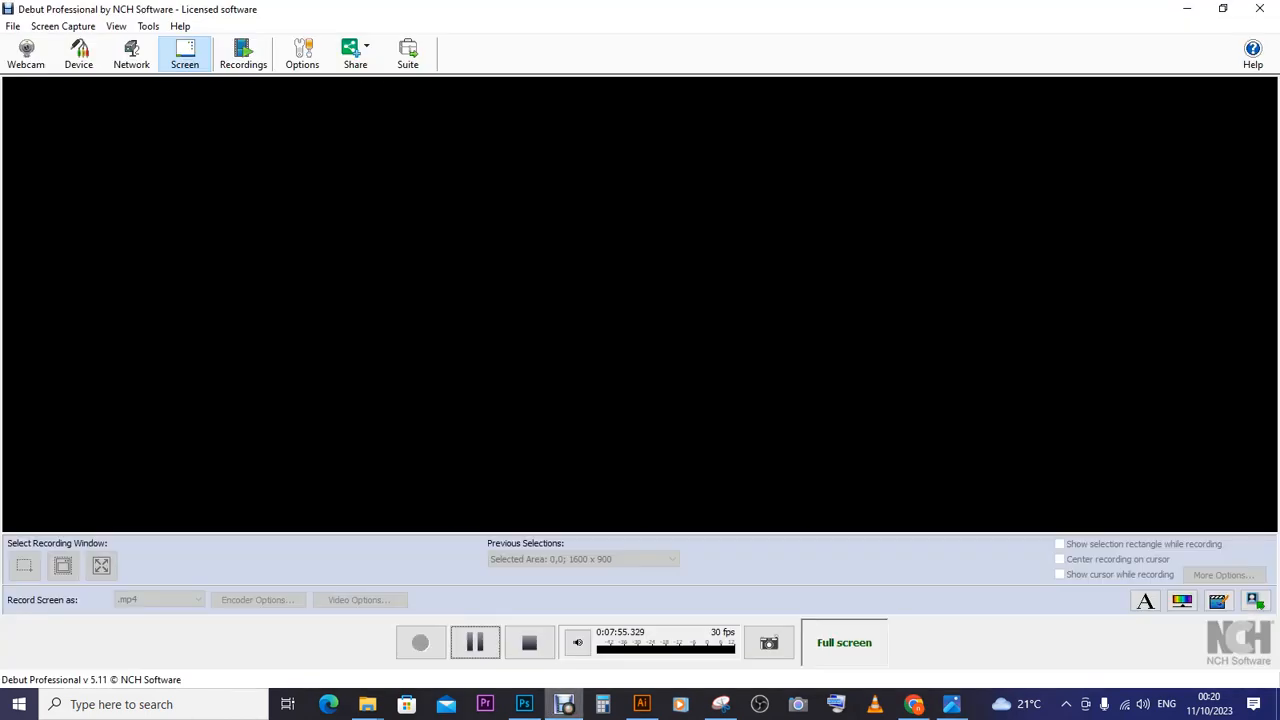
click(564, 704)
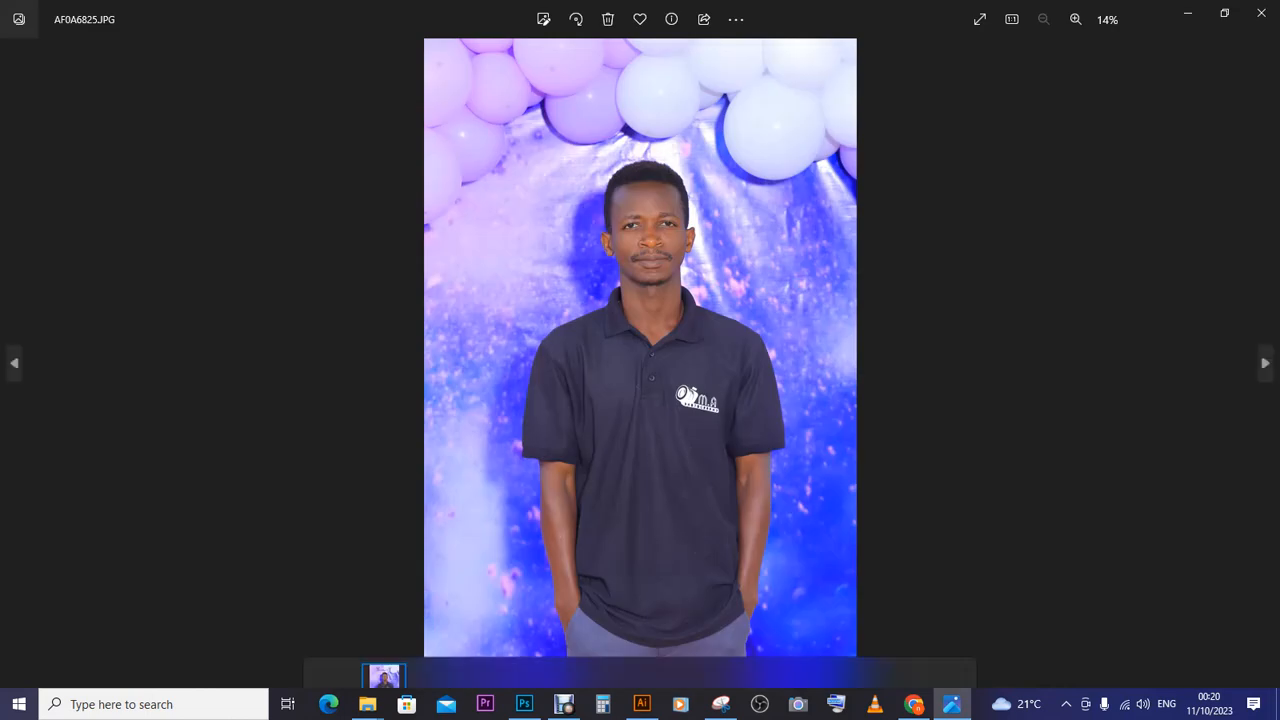
Step: Preview the preceding photo, AF0A6824, and upload it to Adobe Express for background removal
key(Left)
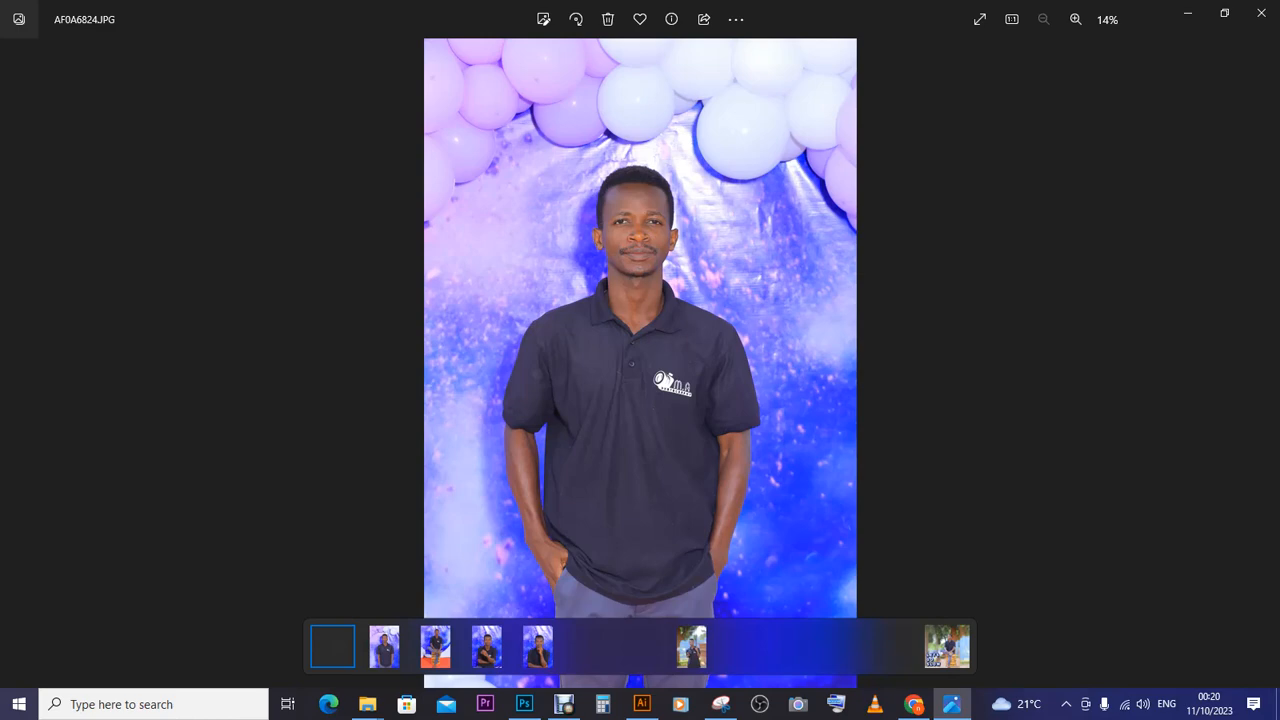
click(1261, 12)
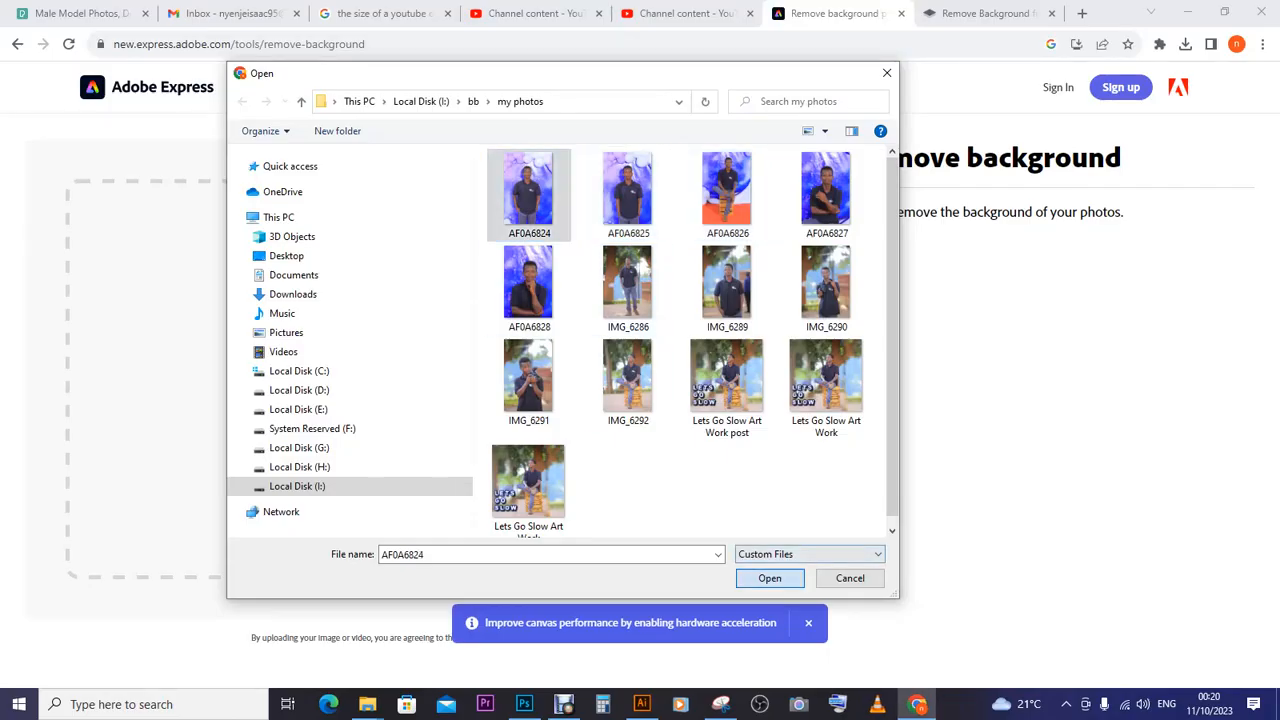
click(769, 578)
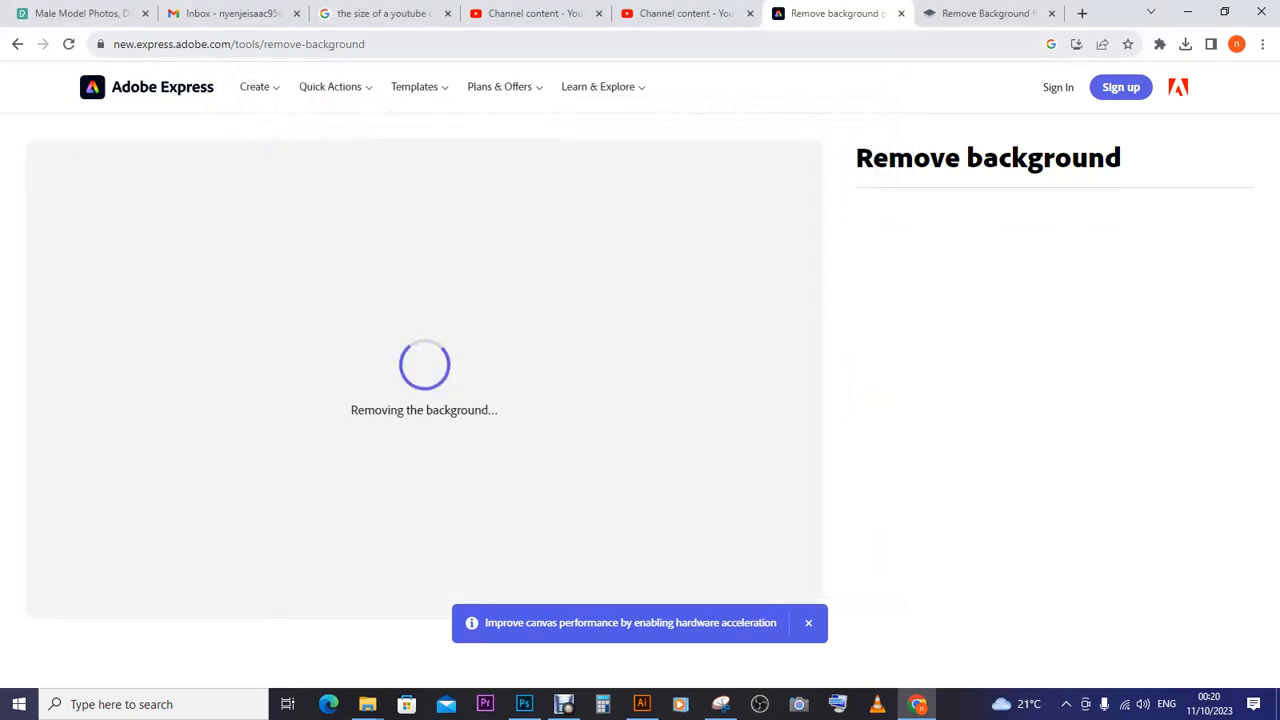
Step: Check the upload on remove.bg, and open the my photos folder inside bb on Local Disk (I:) in File Explorer
click(985, 13)
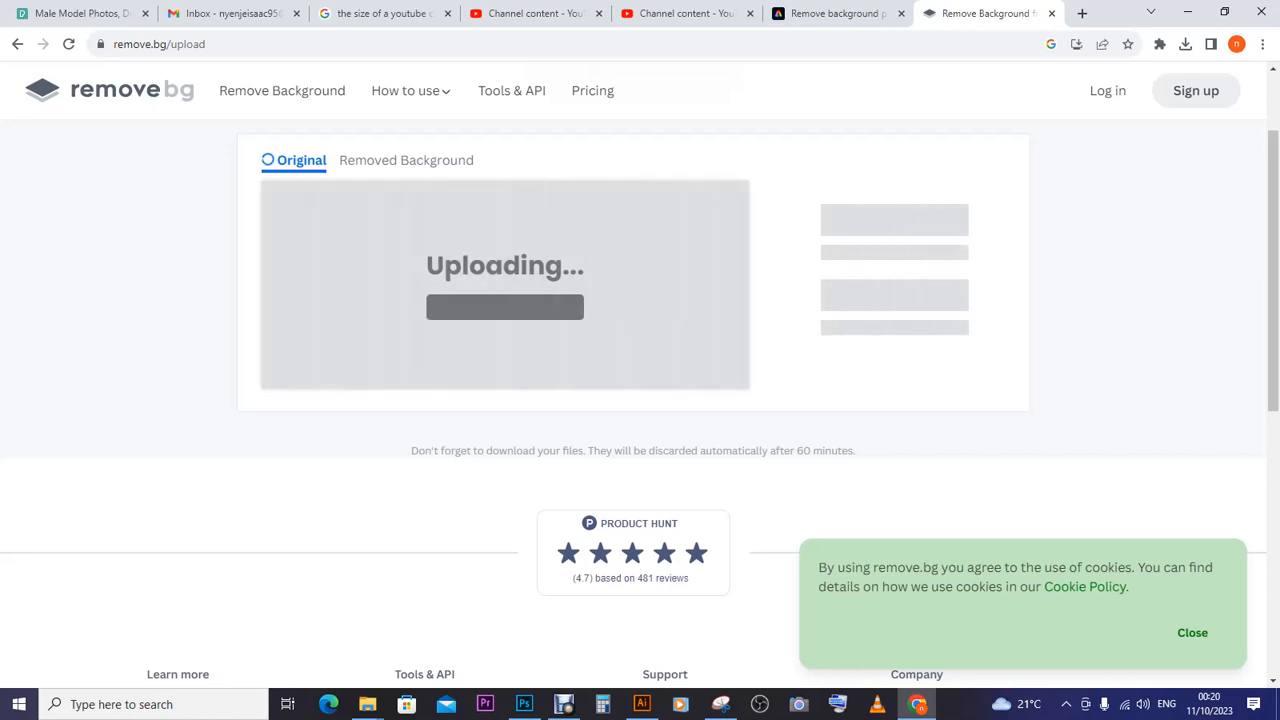
click(524, 704)
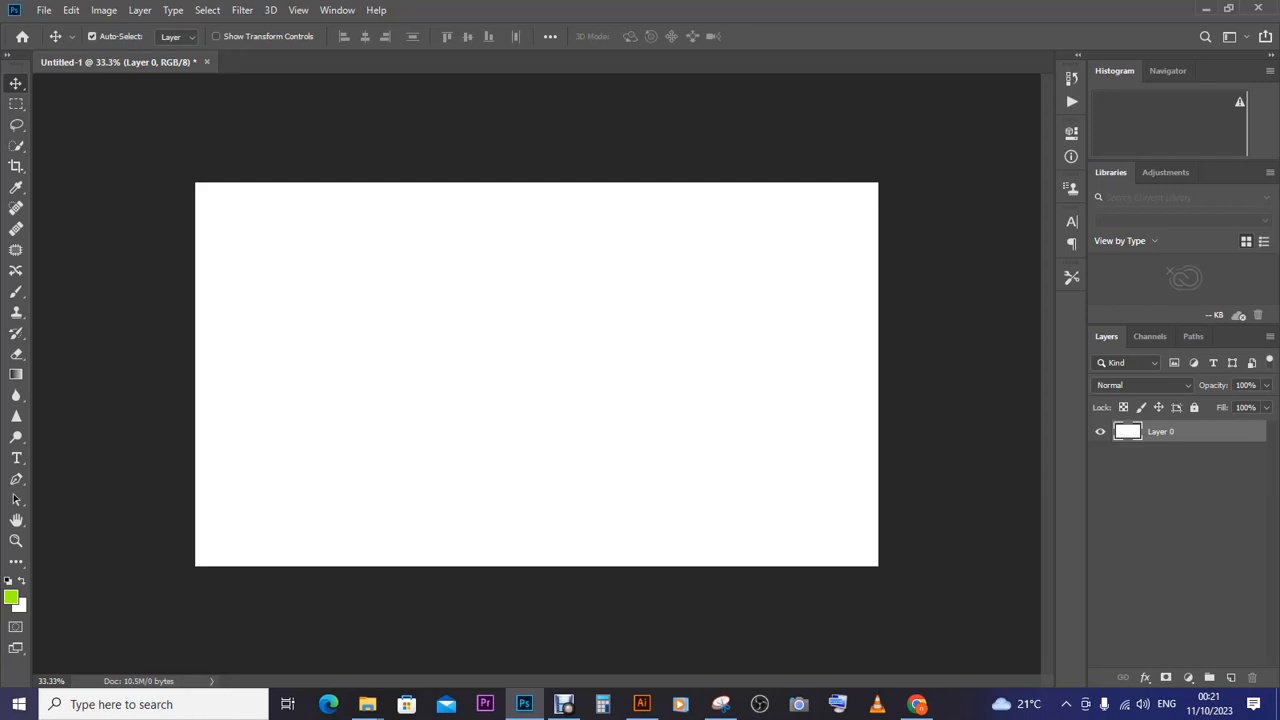
mouse_move(367, 704)
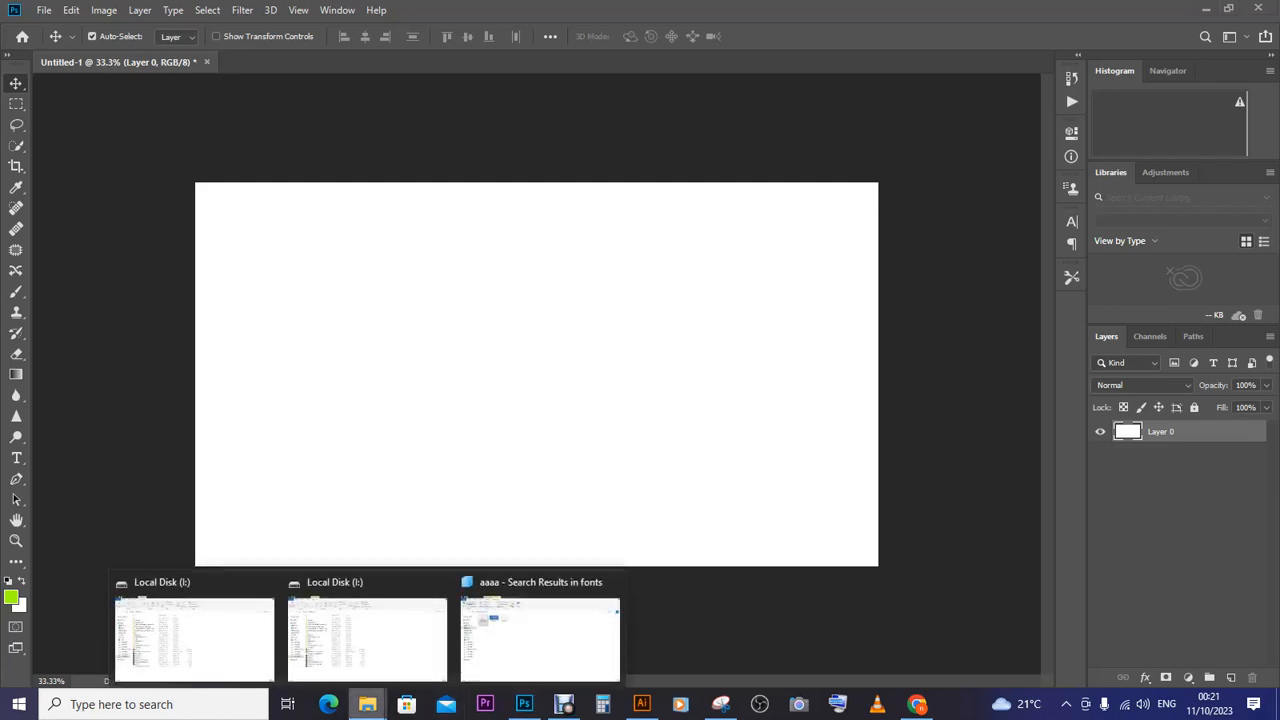
click(540, 635)
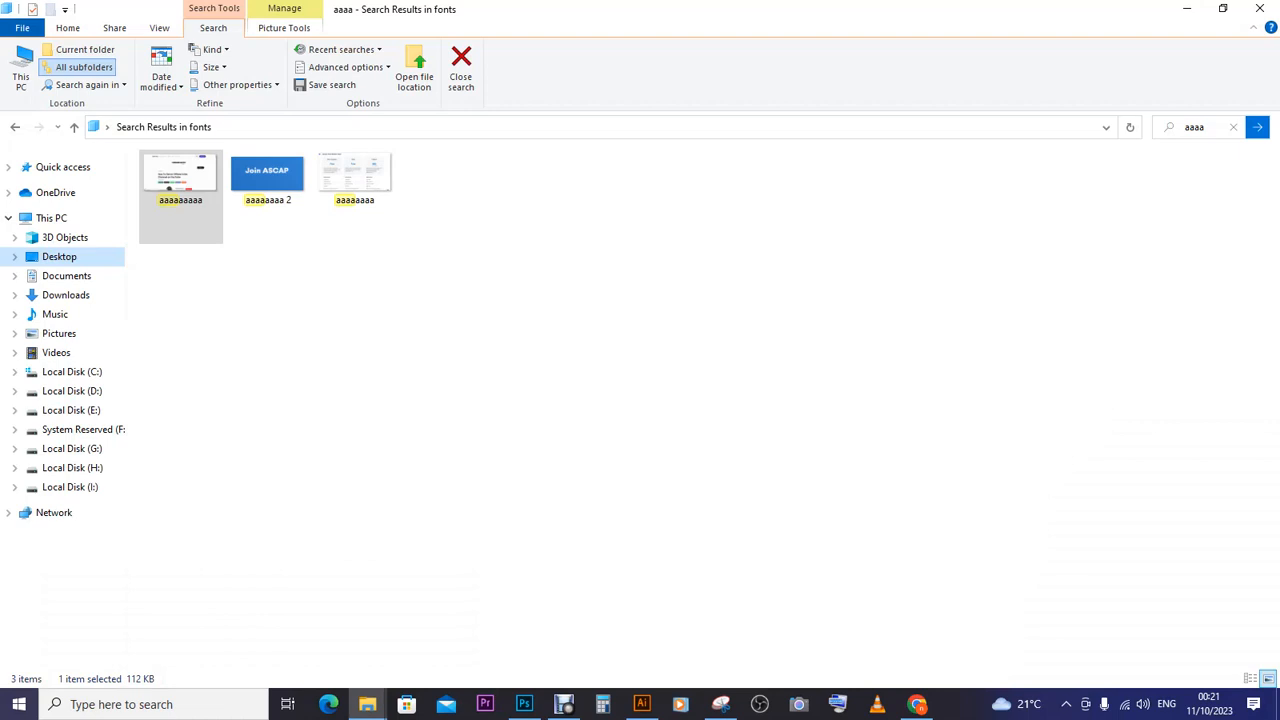
click(70, 487)
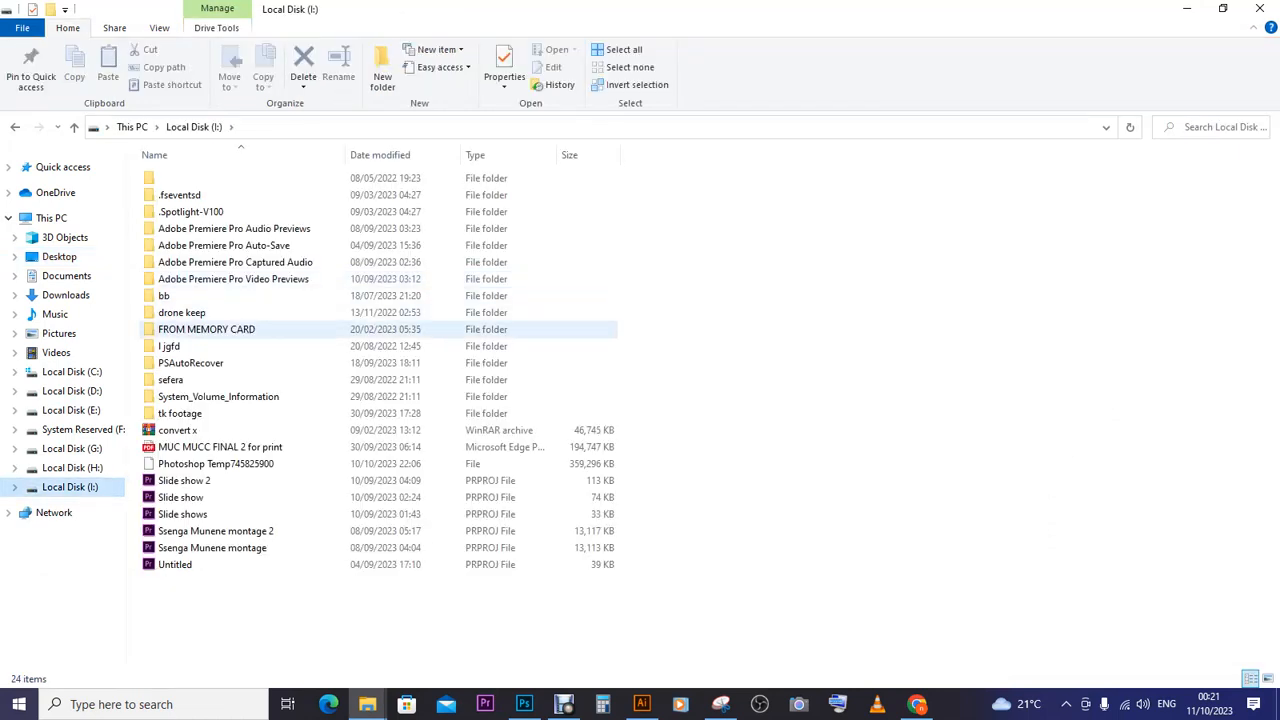
double_click(180, 296)
click(181, 310)
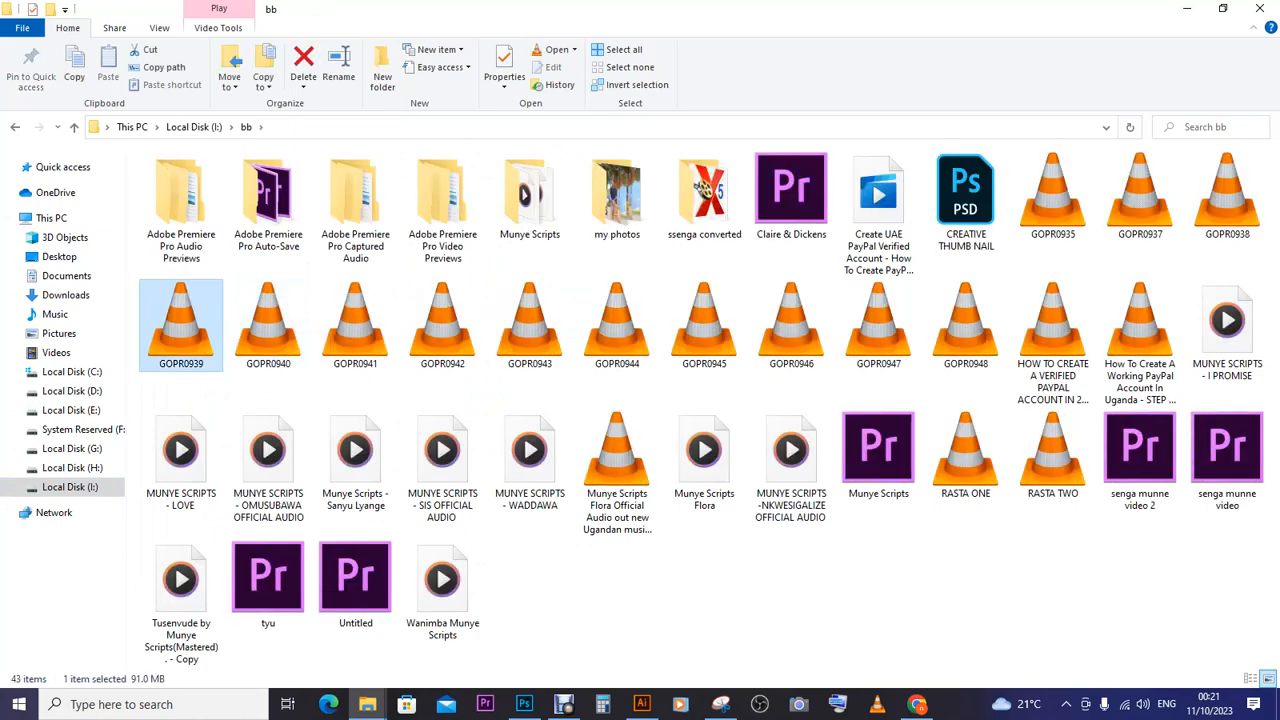
double_click(617, 195)
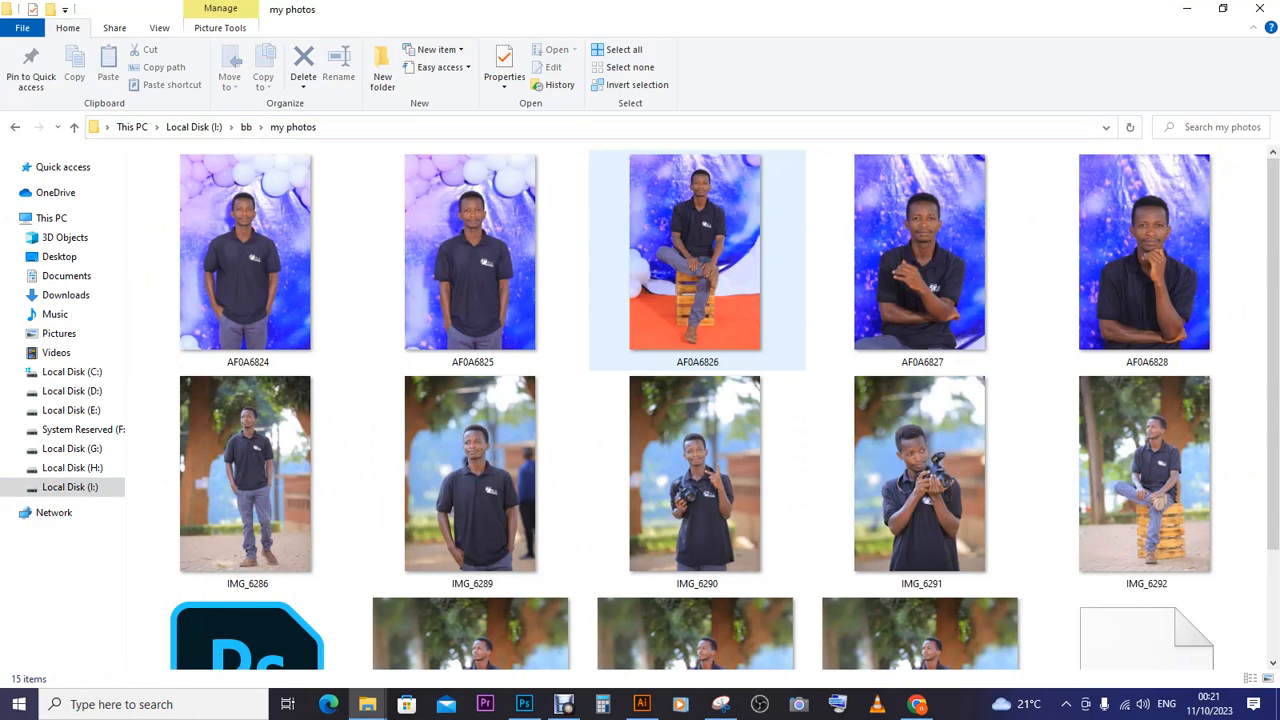
Step: Place photo AF0A6824 in the middle of the Untitled-1 Photoshop canvas, and delete the placed layer
click(247, 262)
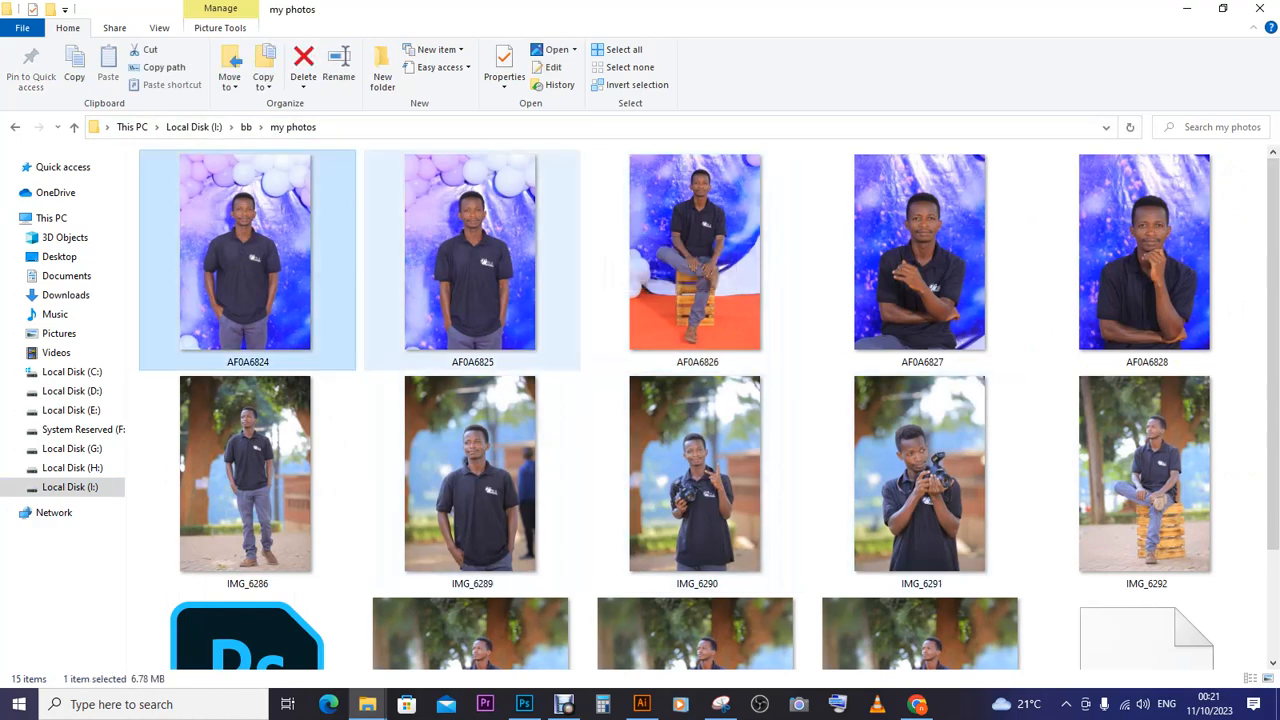
drag(268, 247, 534, 455)
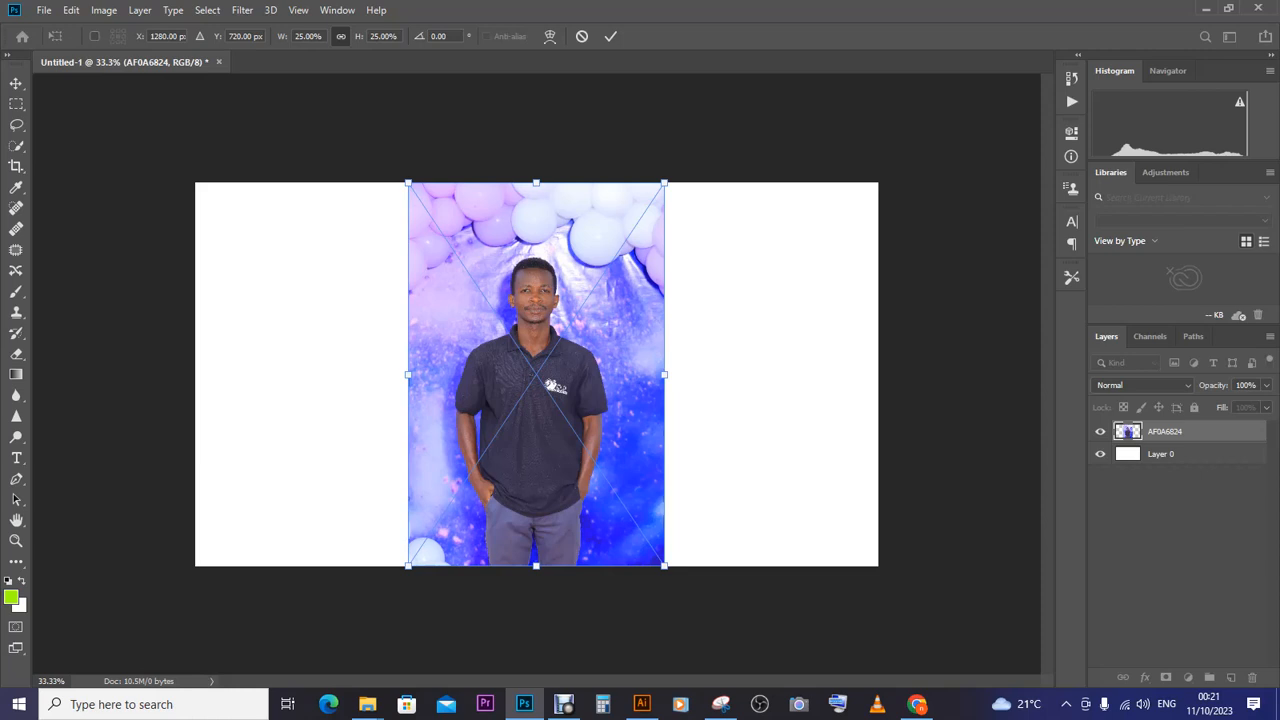
click(610, 36)
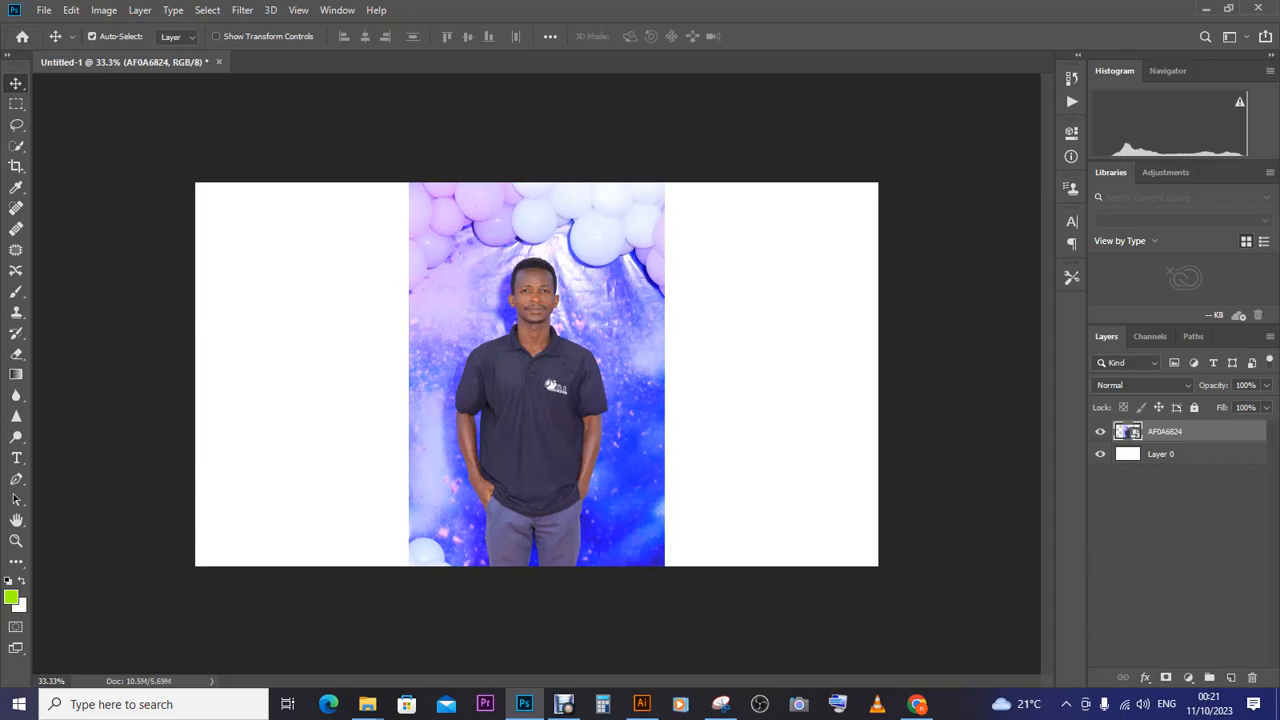
key(Delete)
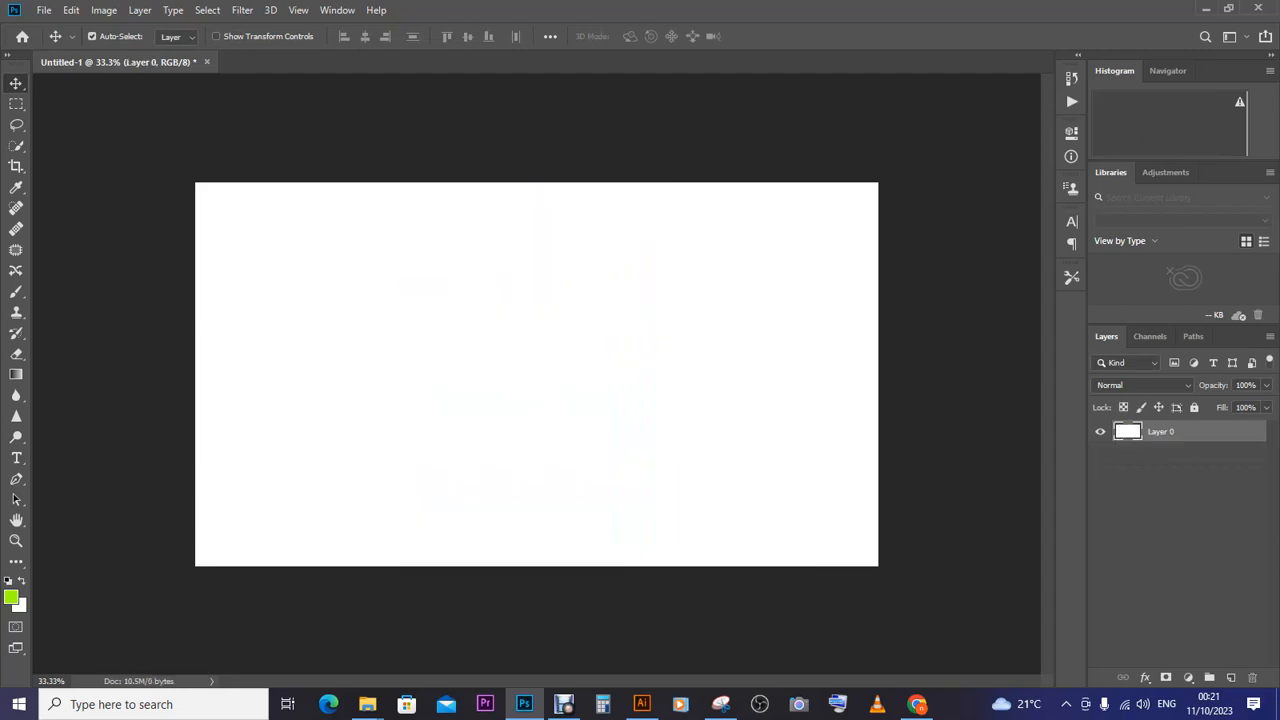
Step: Open photo AF0A6824 from the my photos folder in Adobe Photoshop CC 2019 as its own document, and unlock its Background layer
mouse_move(367, 704)
click(540, 635)
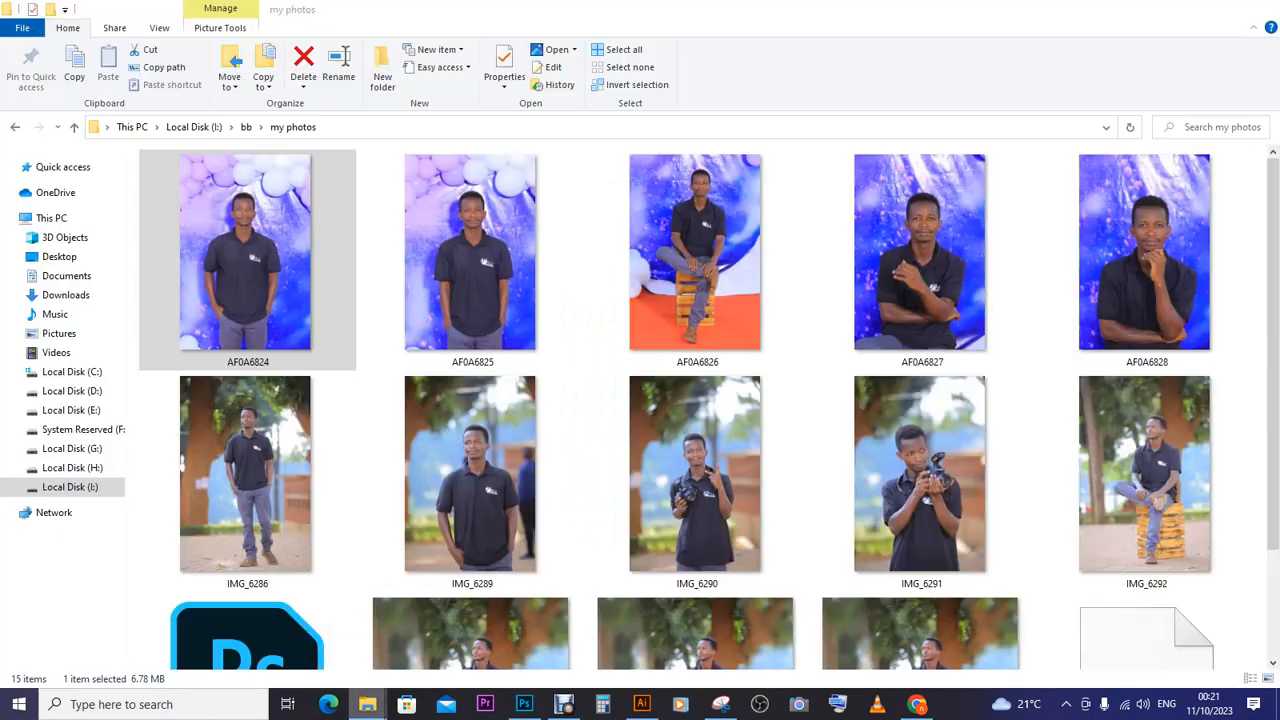
right_click(257, 225)
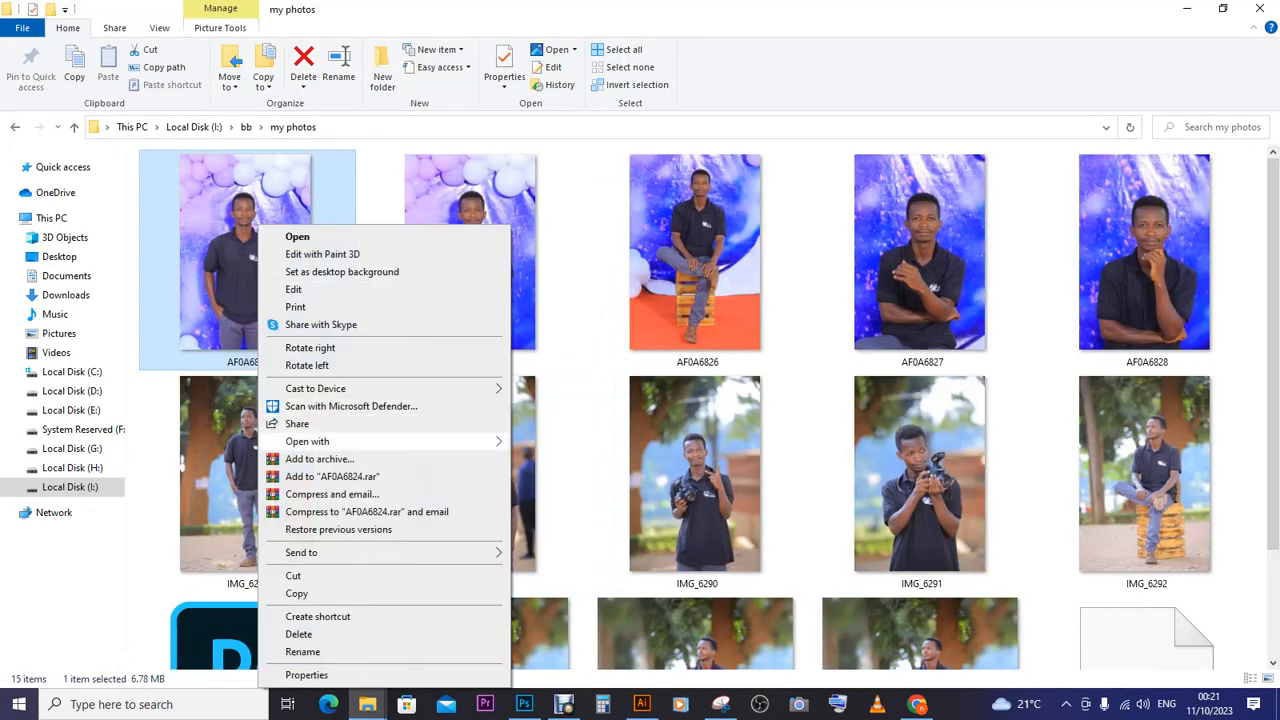
mouse_move(307, 441)
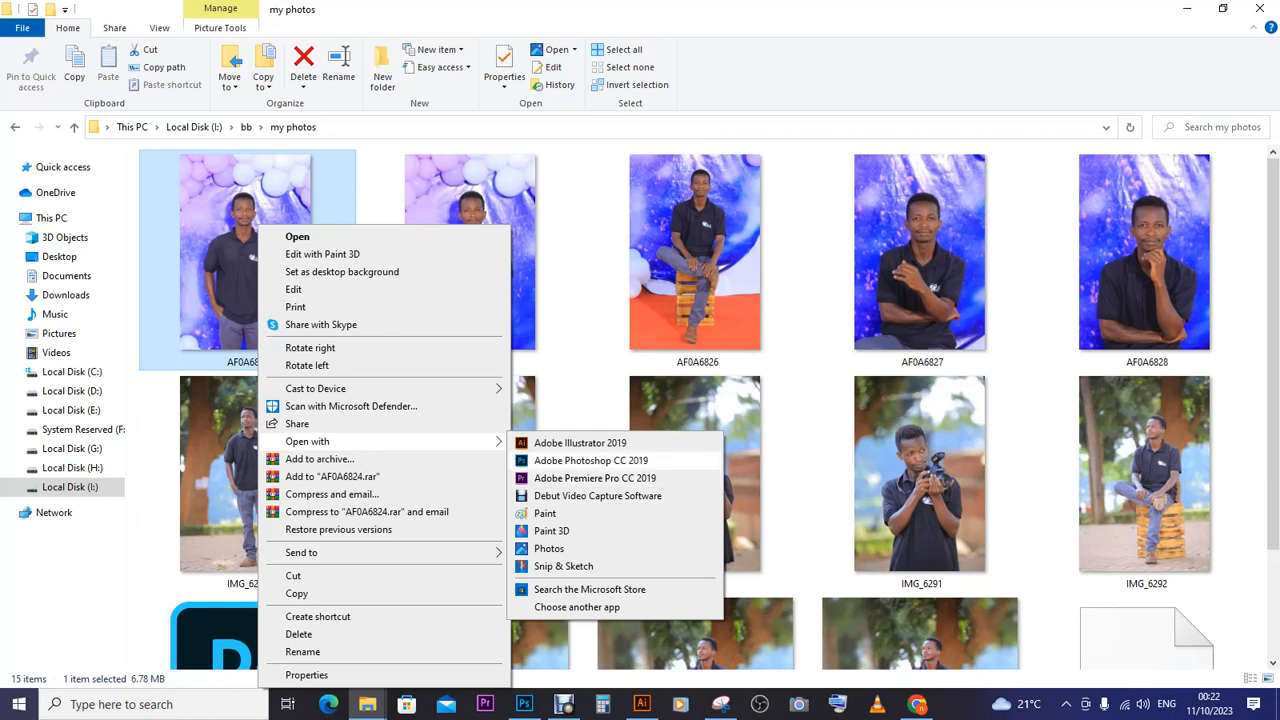
click(620, 460)
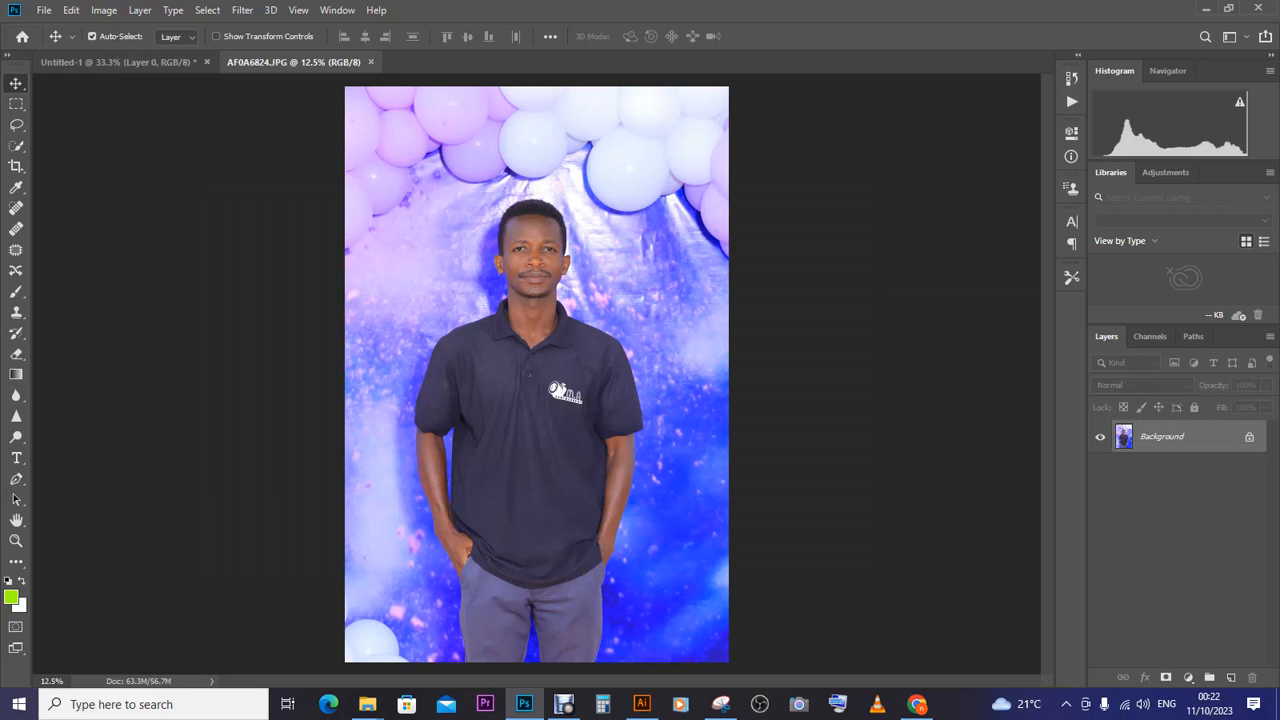
click(1249, 437)
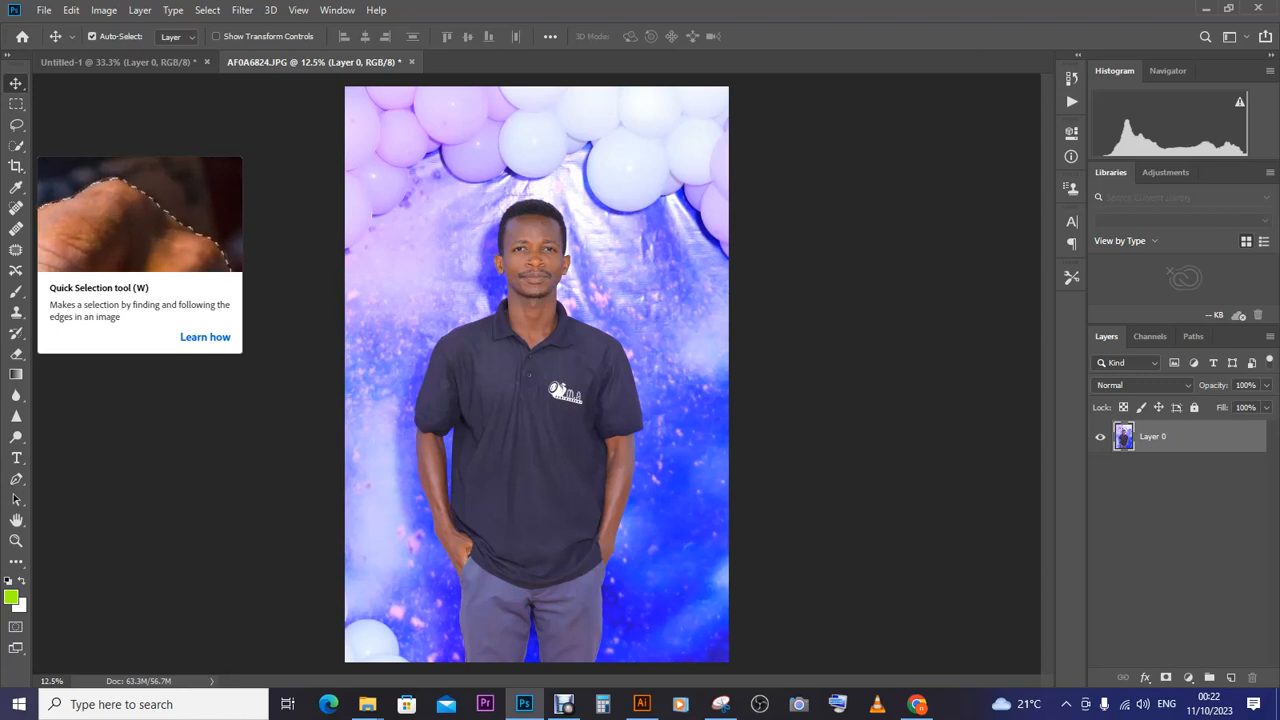
Step: Select the entire backdrop around the man with the Quick Selection tool, including the balloons in the upper area and lower corner
click(16, 145)
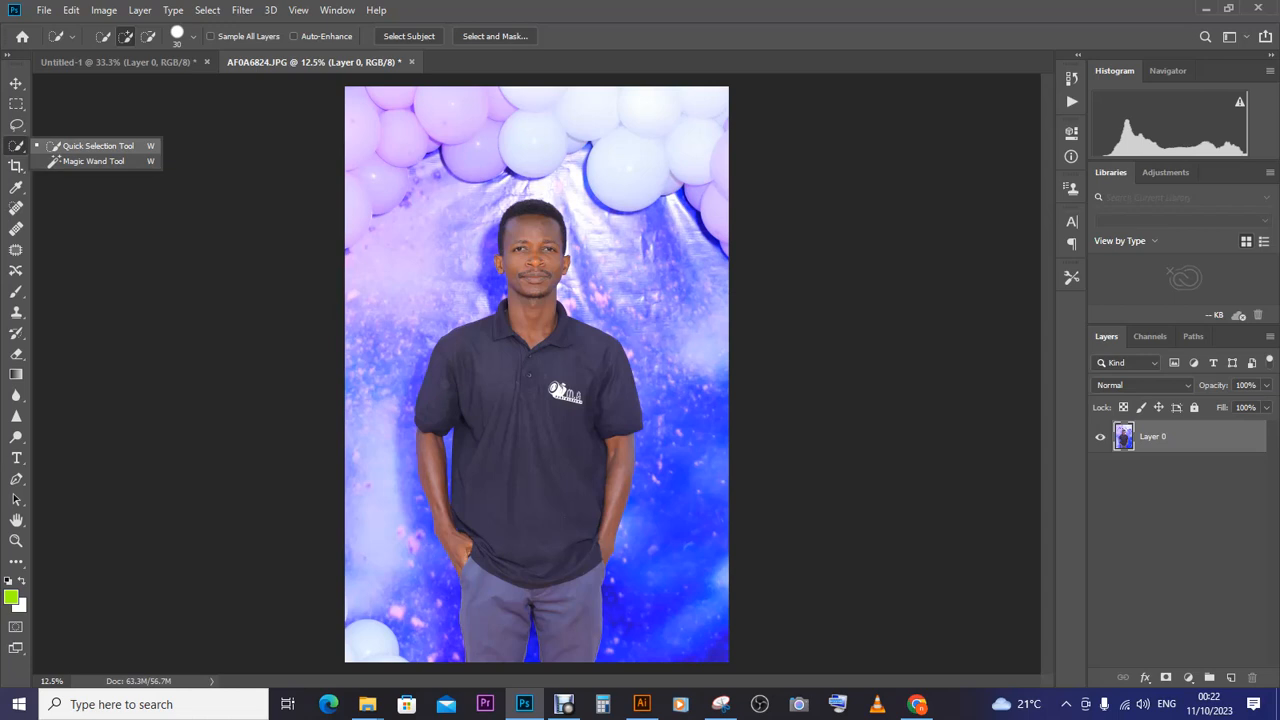
click(98, 146)
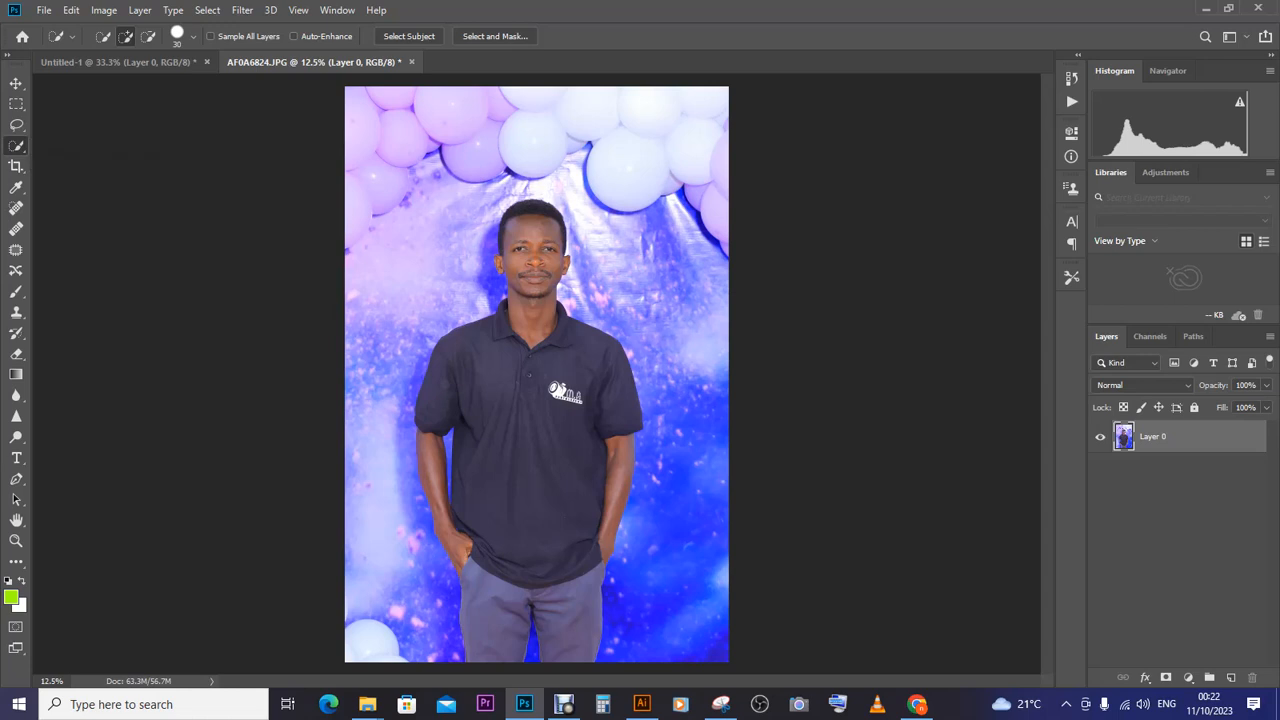
click(496, 290)
mouse_move(482, 262)
mouse_down()
mouse_move(455, 190)
mouse_move(562, 145)
mouse_move(690, 158)
mouse_up()
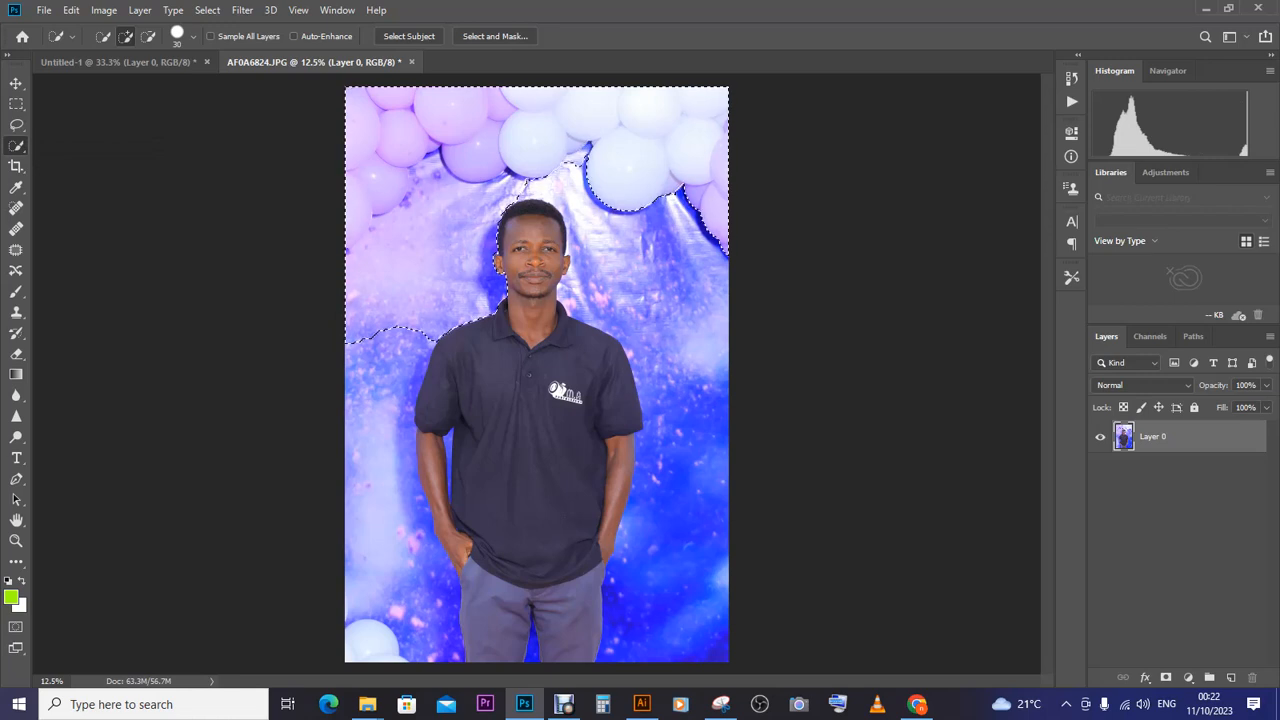
drag(592, 218, 646, 287)
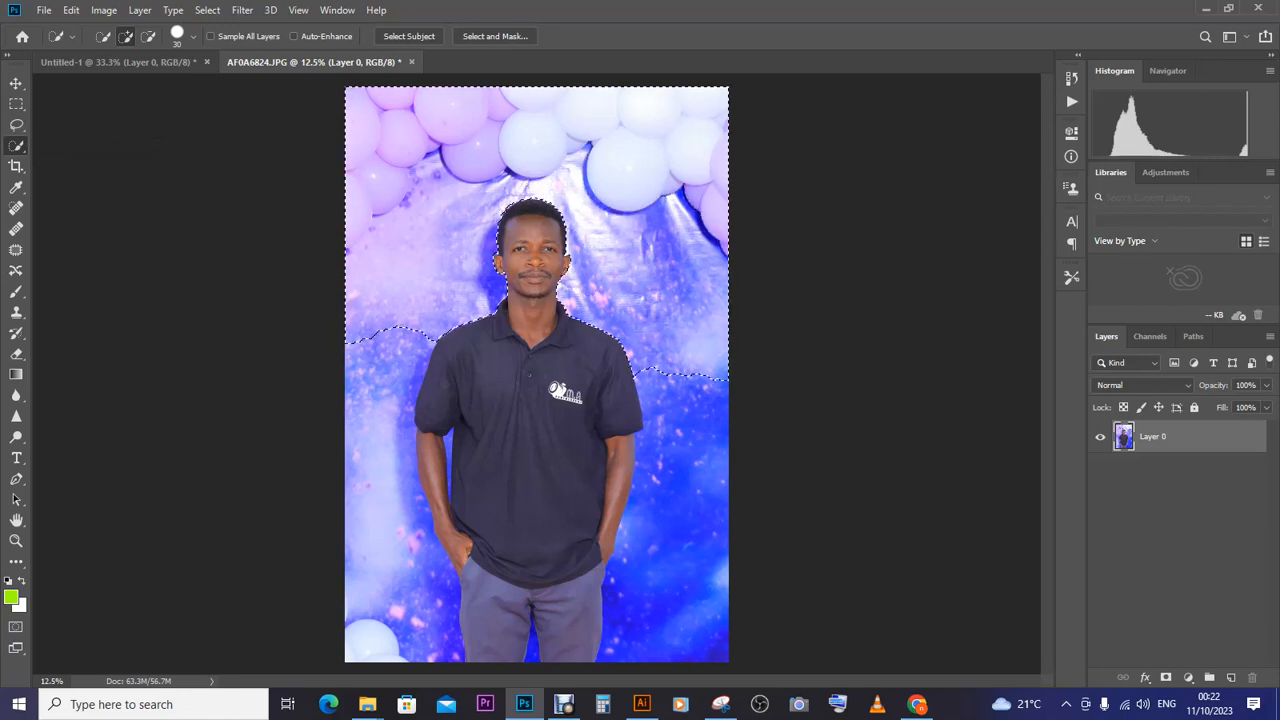
drag(662, 350, 668, 500)
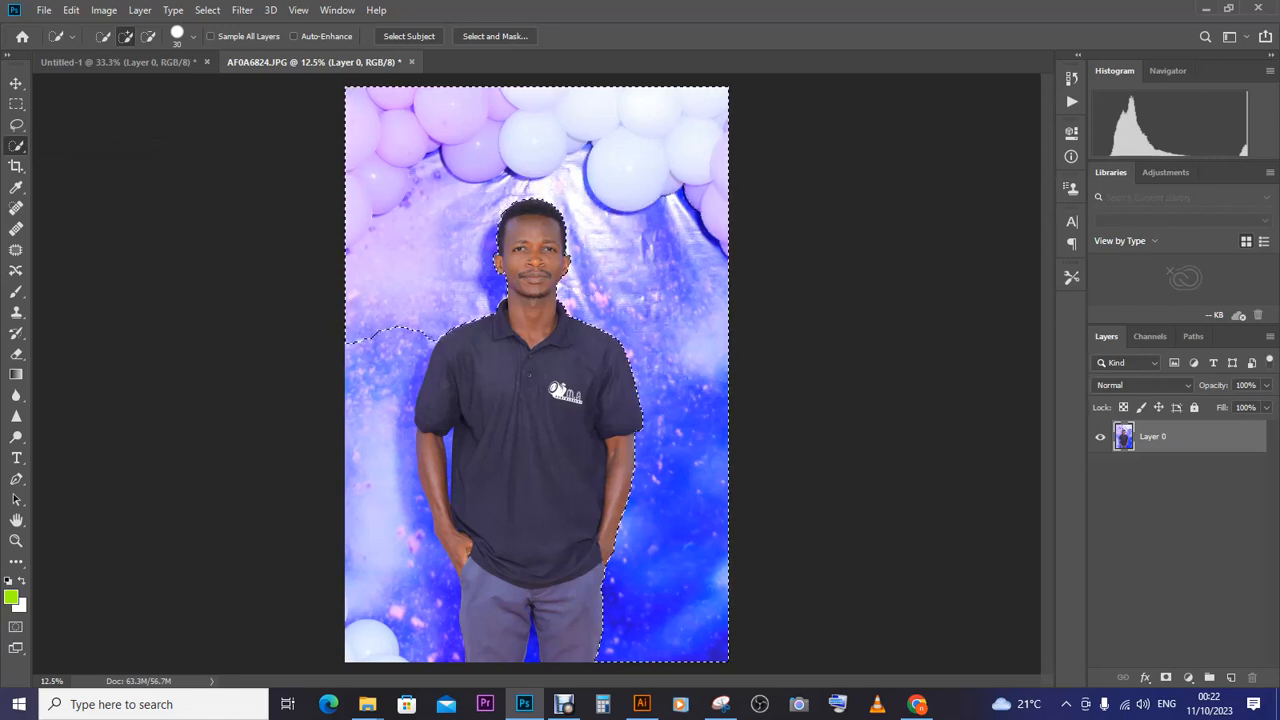
mouse_move(394, 342)
mouse_down()
mouse_move(400, 540)
mouse_move(420, 610)
mouse_up()
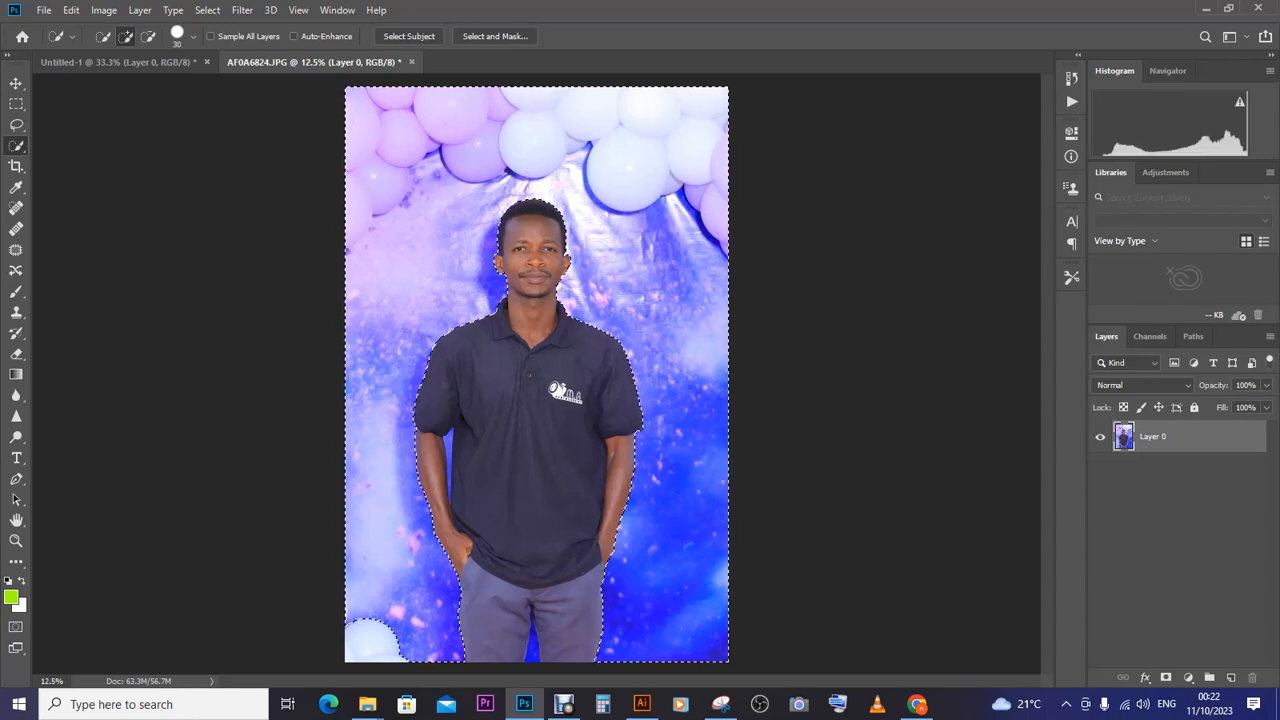
click(376, 642)
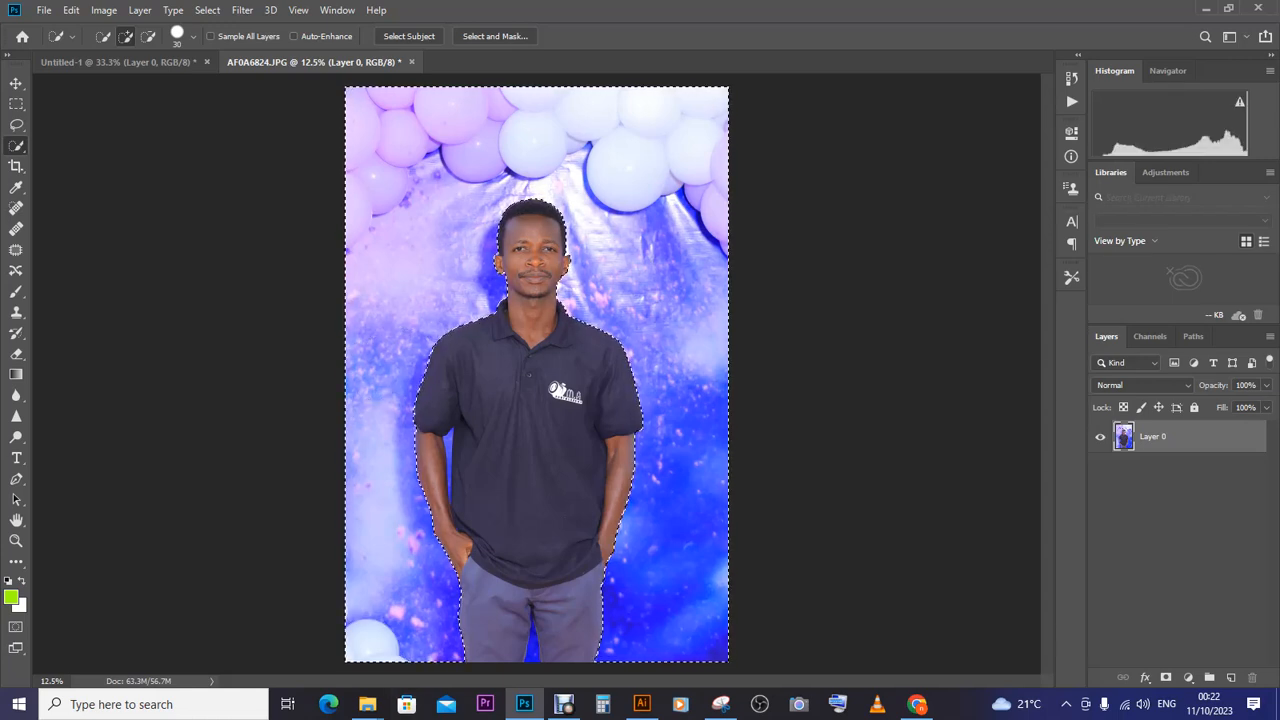
Step: Try to subtract the man's cheek and ear from the backdrop selection with the Quick Selection tool
key(ctrl+plus)
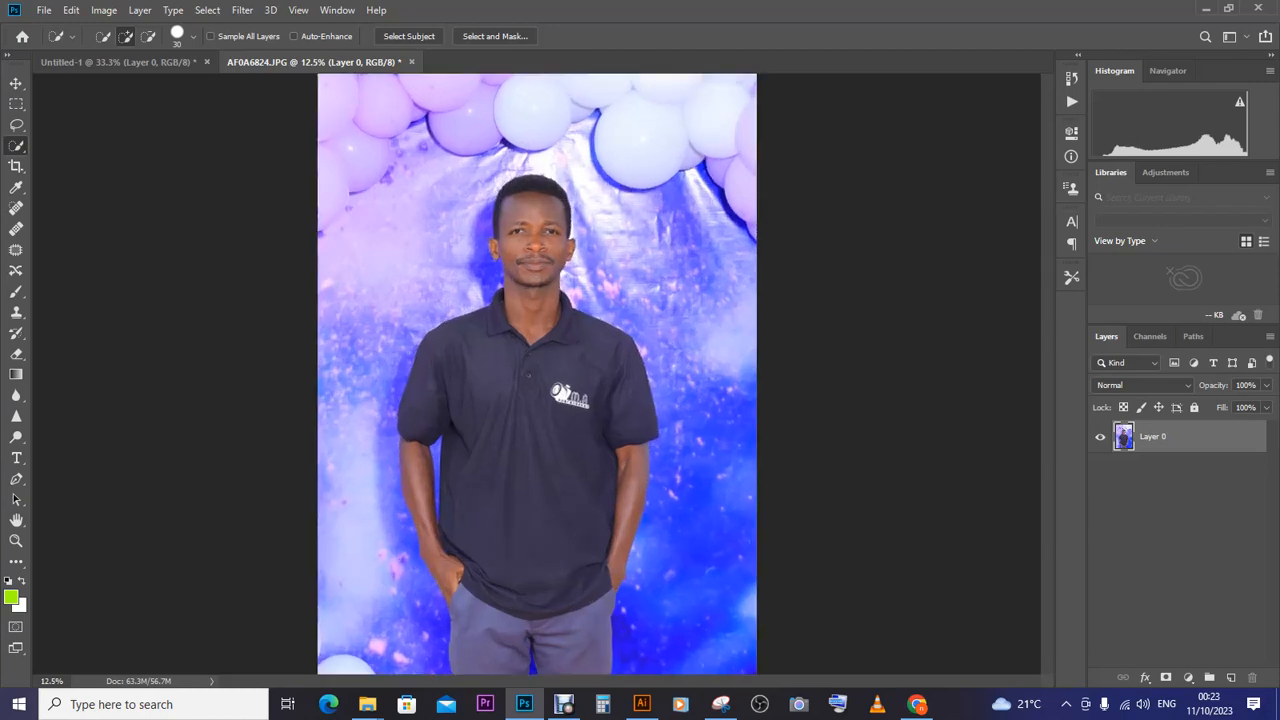
key(ctrl+plus)
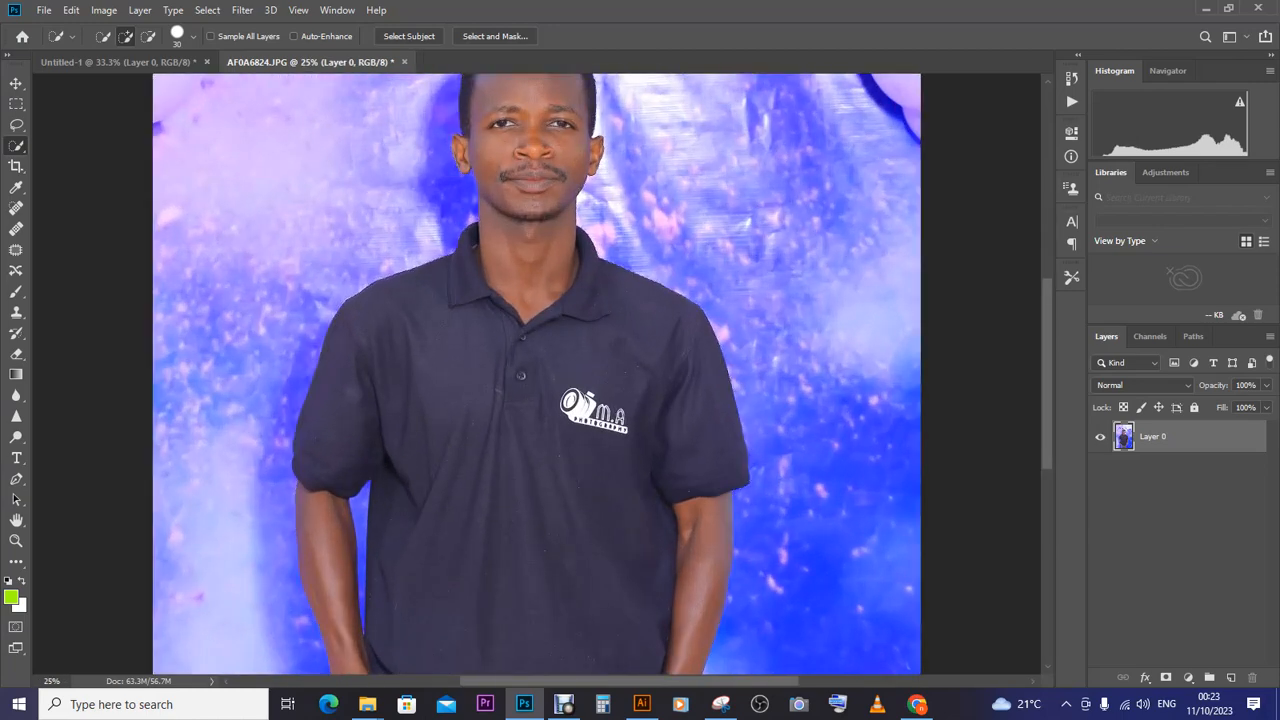
key(ctrl+plus)
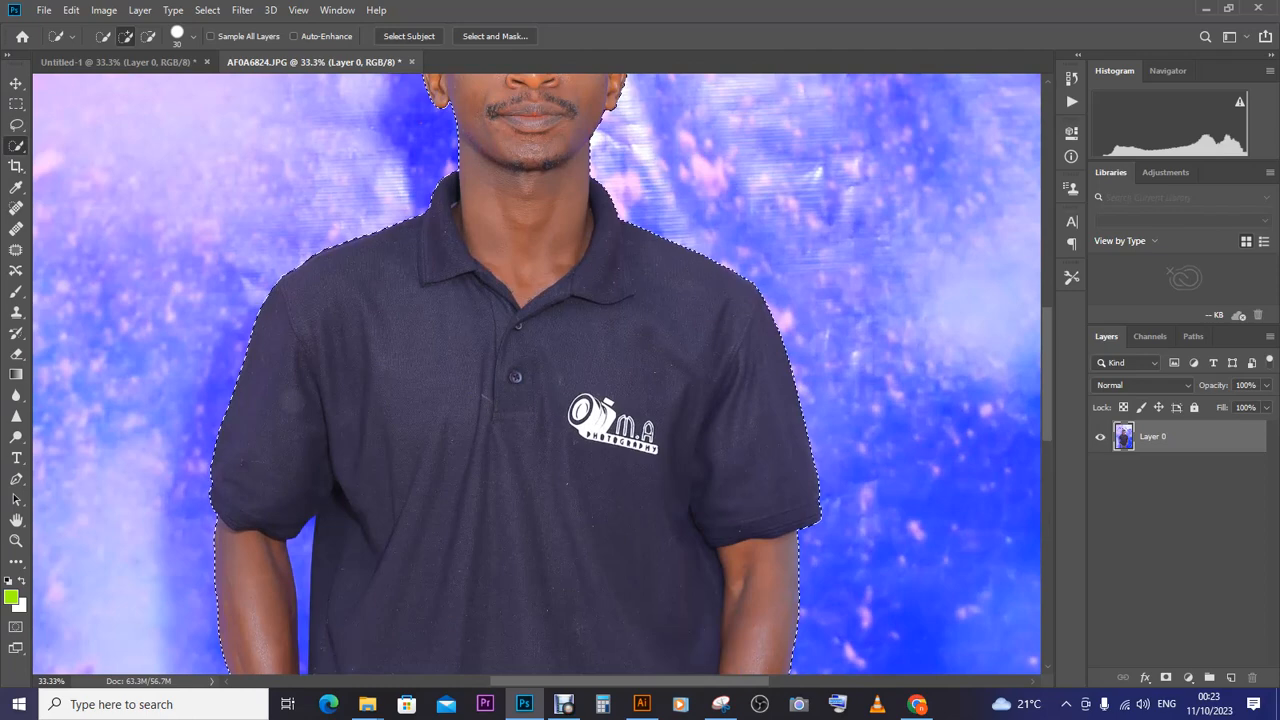
scroll(540, 374, up, 5)
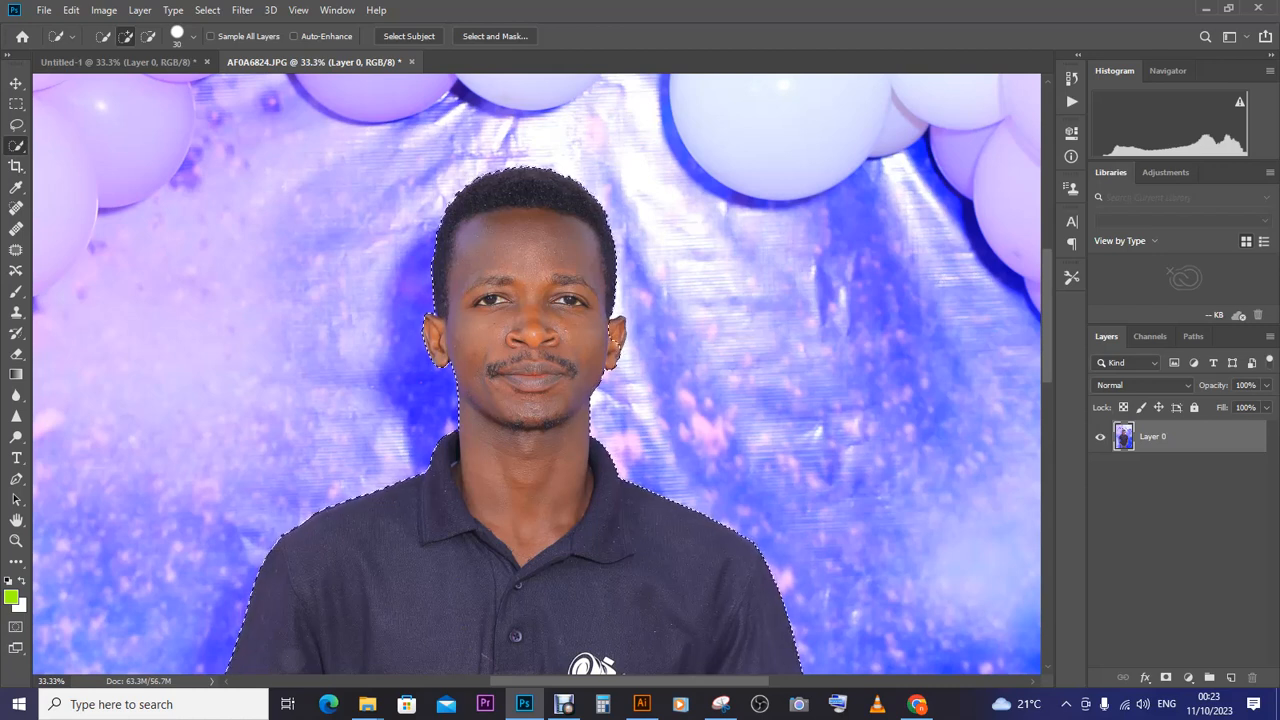
key(alt)
key(alt)
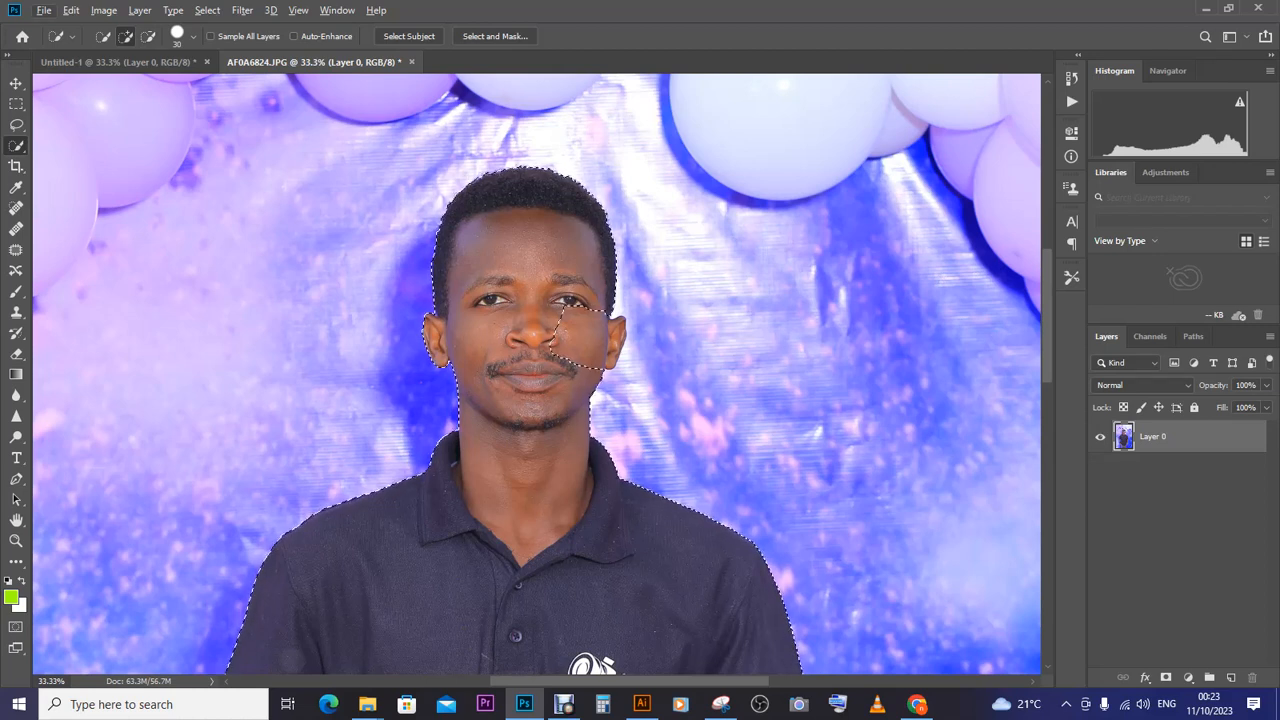
key(alt)
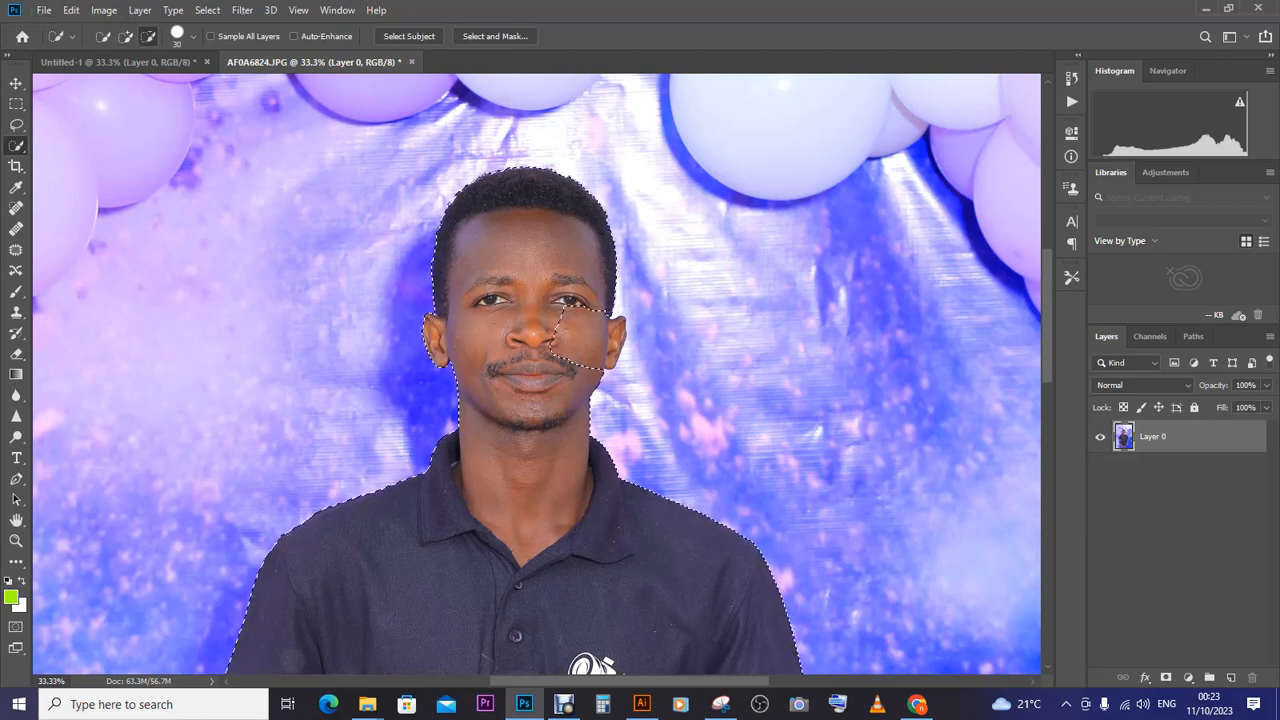
drag(573, 328, 587, 331)
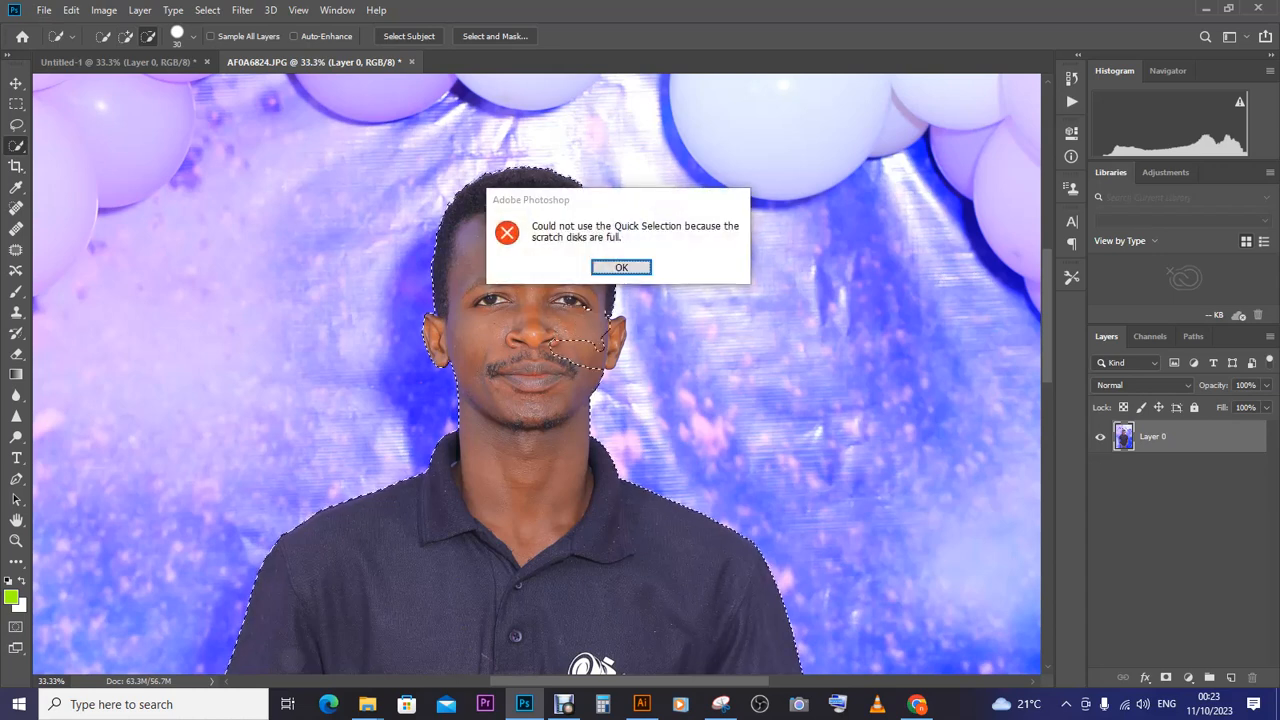
key(Return)
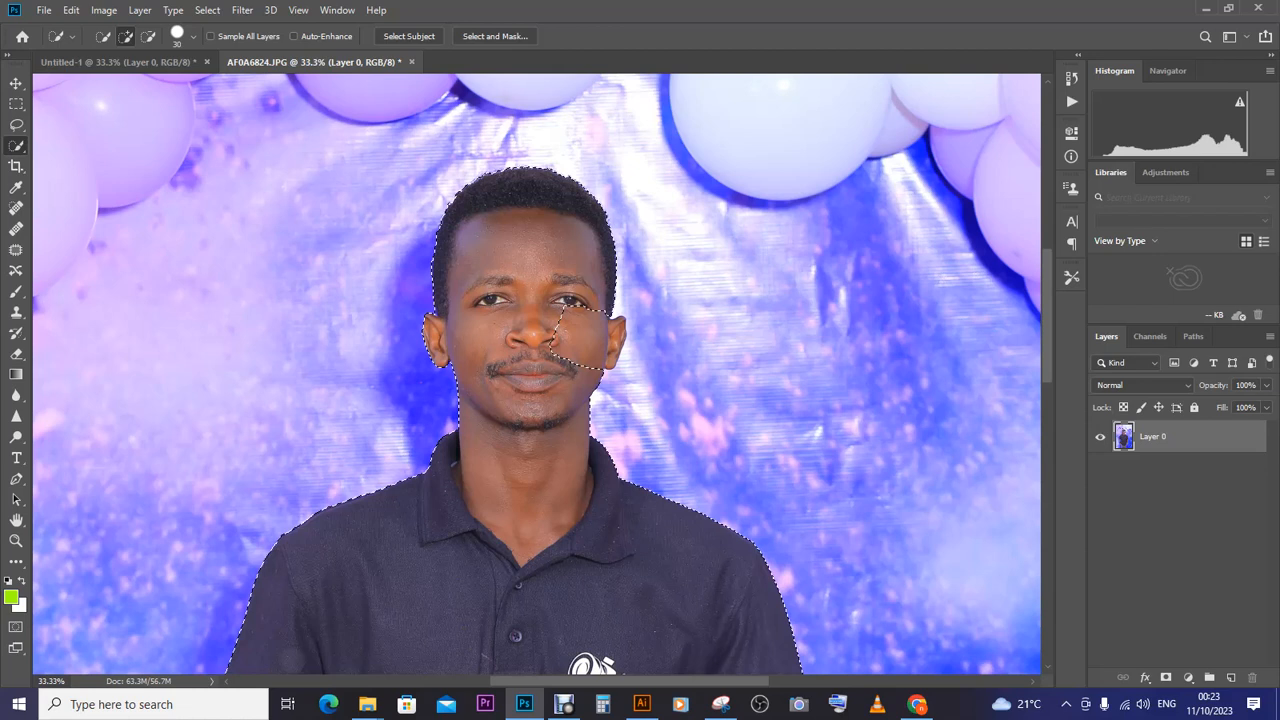
drag(568, 315, 578, 318)
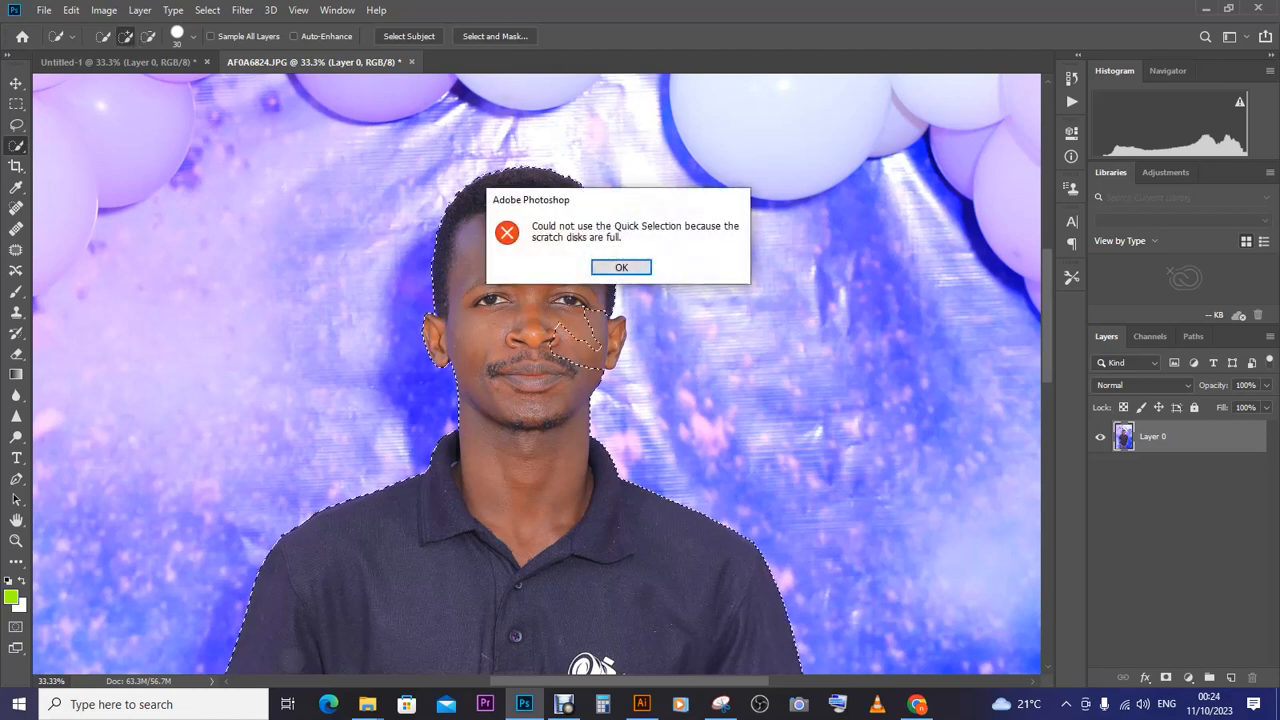
key(Return)
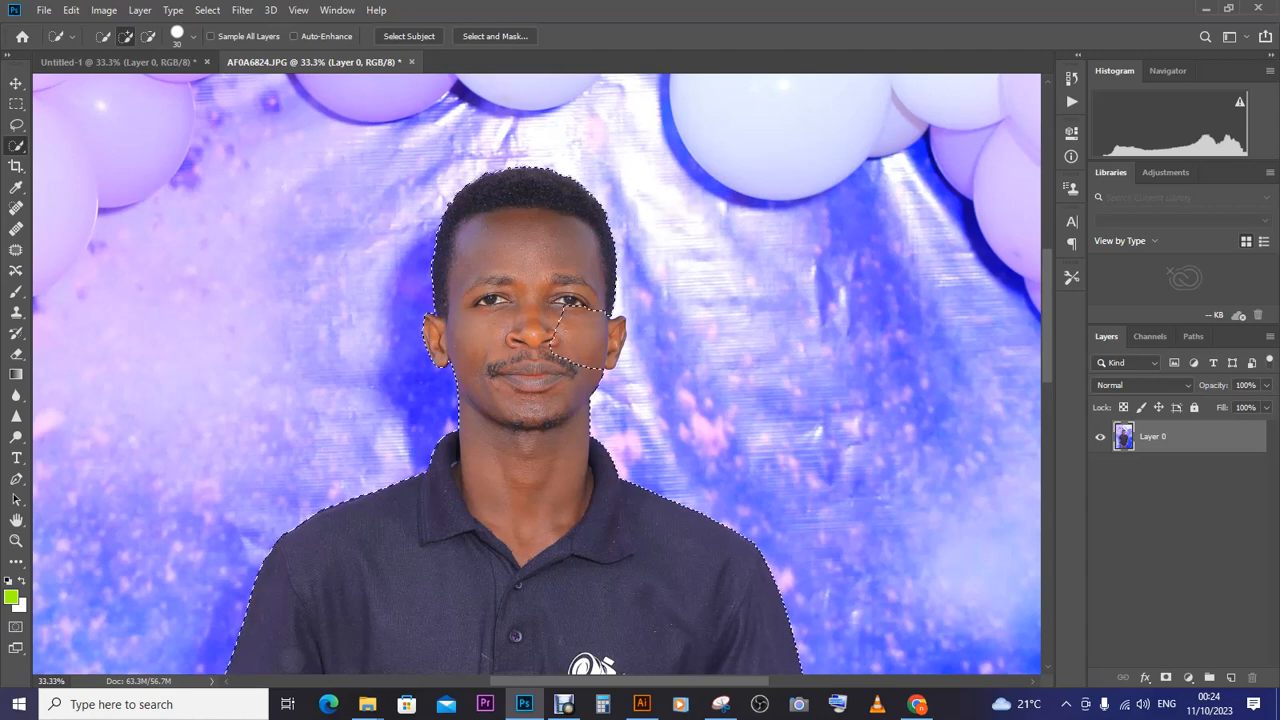
Step: Set drive H:\ as the only active scratch disk in the preferences, replacing drive I:\
click(71, 10)
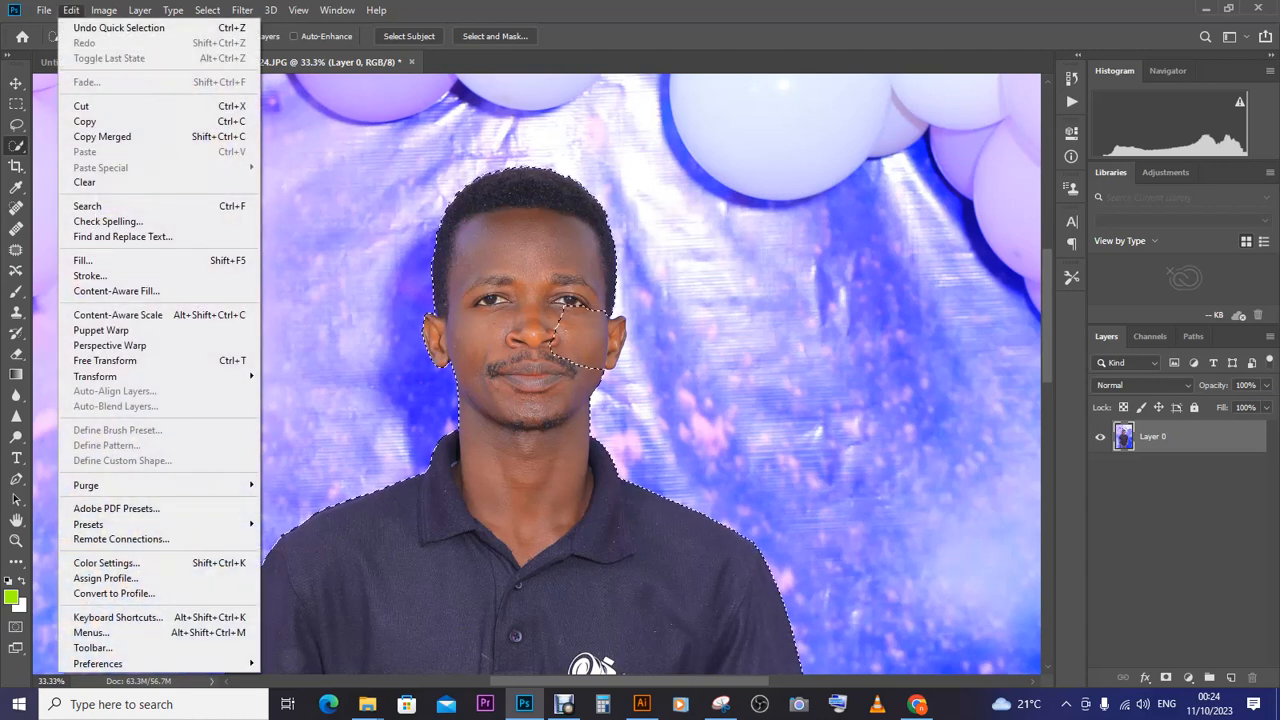
mouse_move(100, 663)
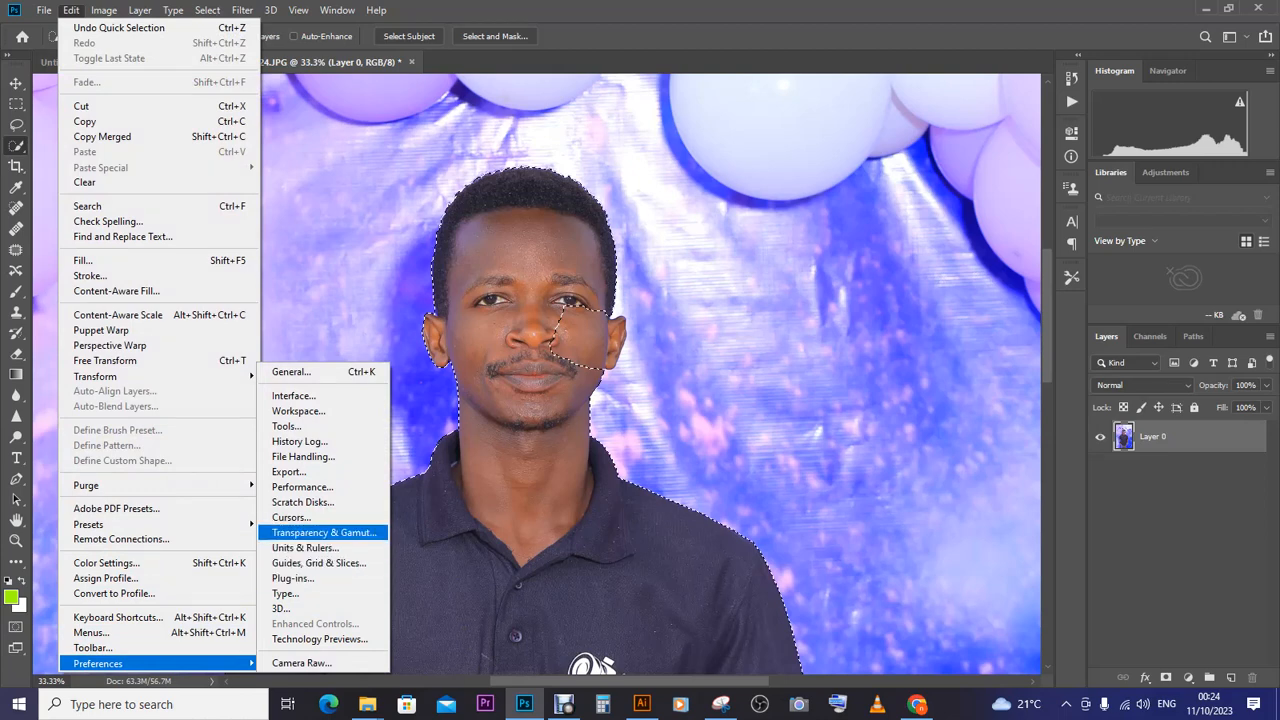
click(370, 502)
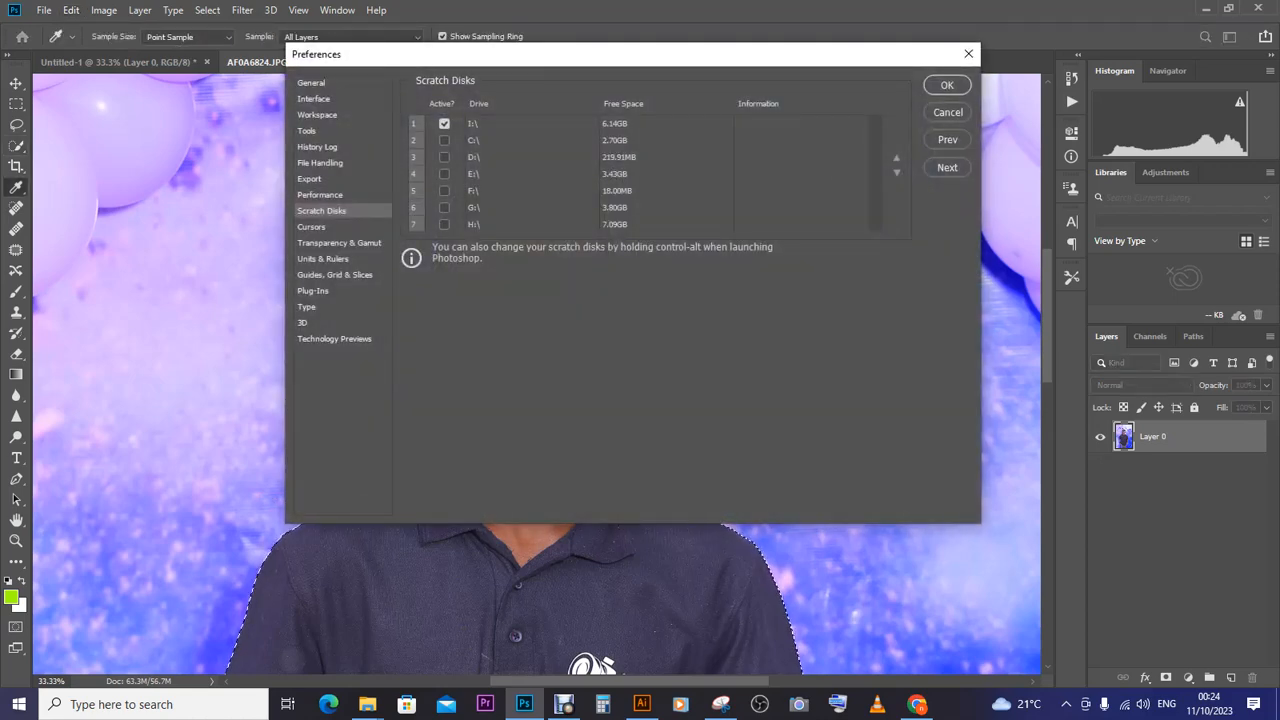
click(475, 224)
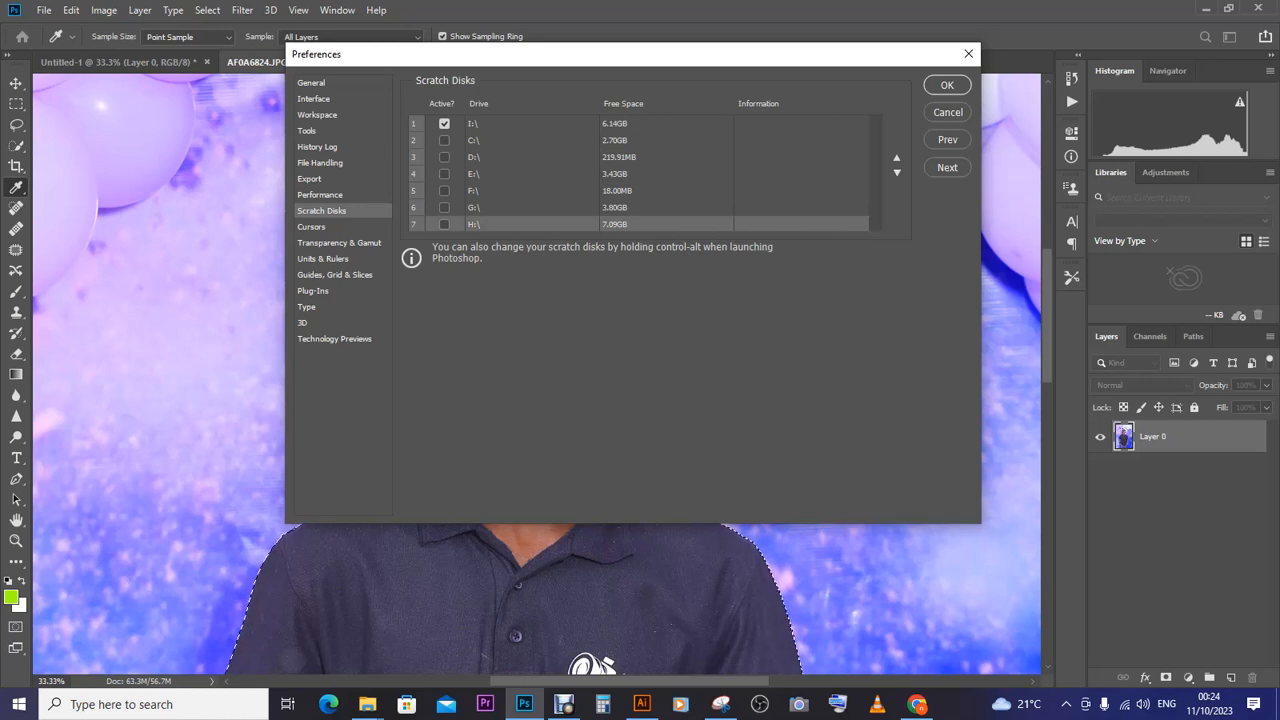
click(444, 224)
click(444, 124)
click(947, 85)
Step: Subtract the man's cheek and ear from the backdrop selection with the Quick Selection tool
key(w)
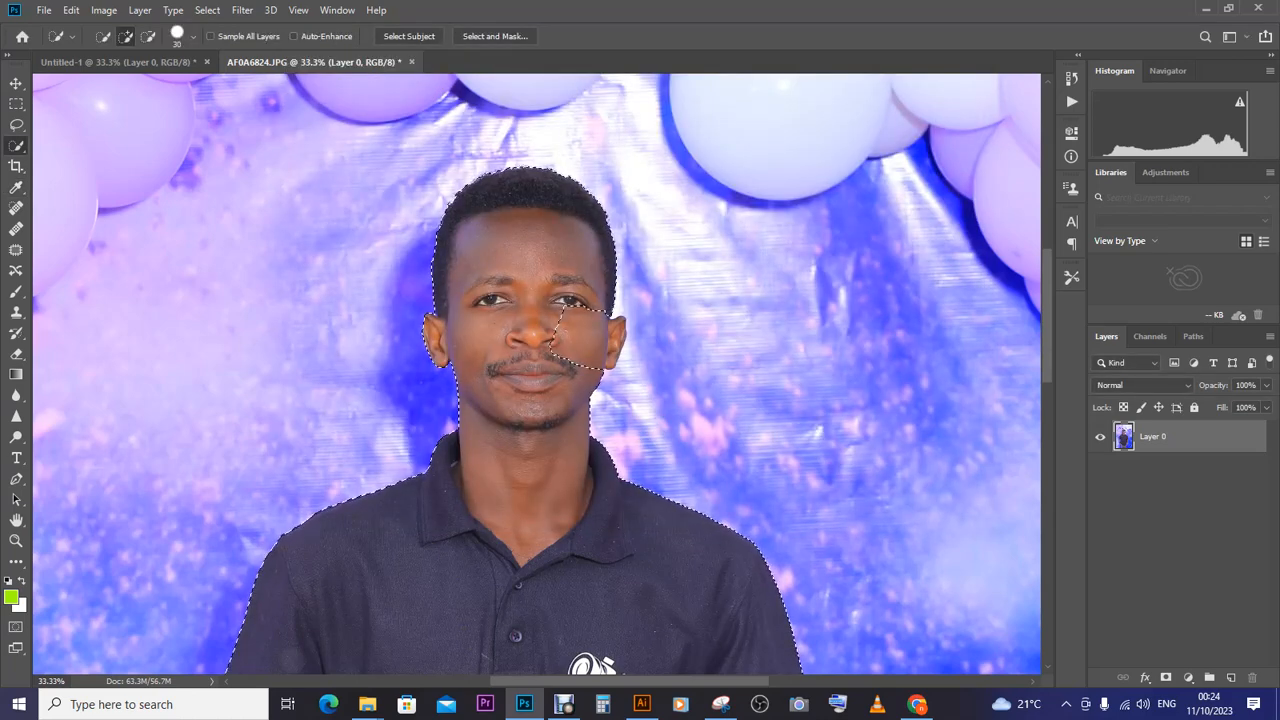
key(alt)
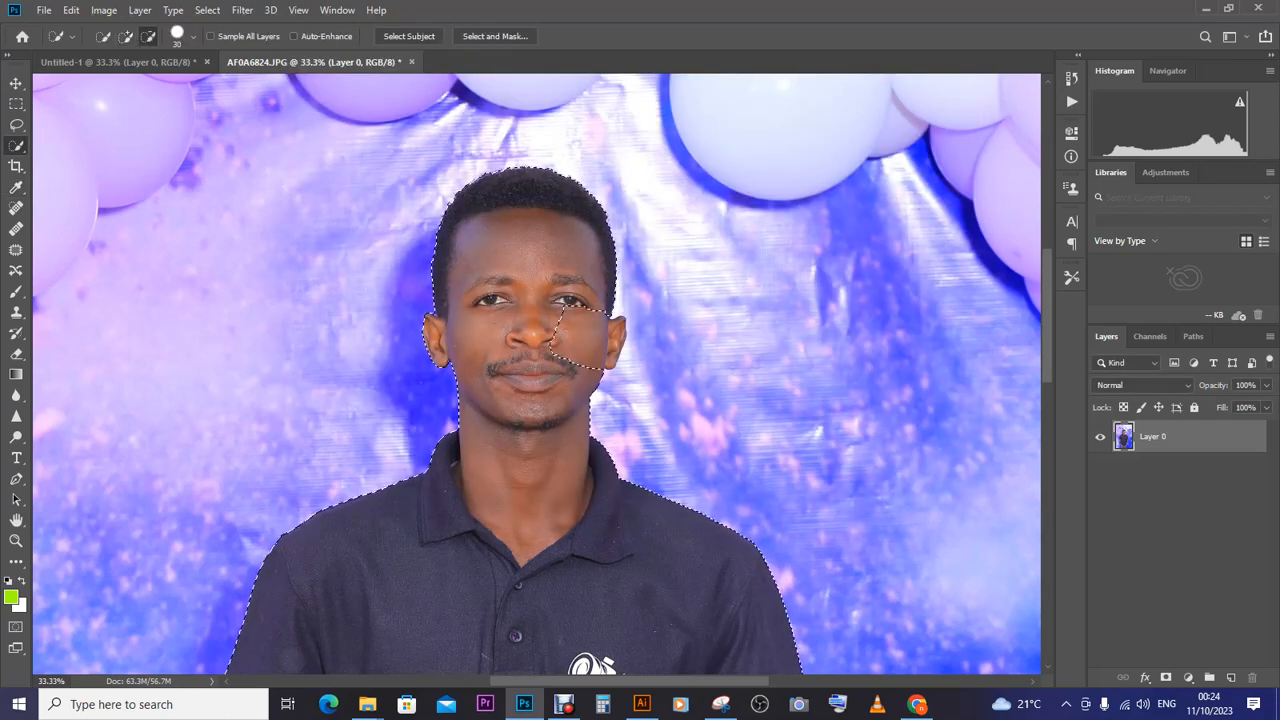
click(556, 342)
key(alt)
click(583, 344)
click(583, 344)
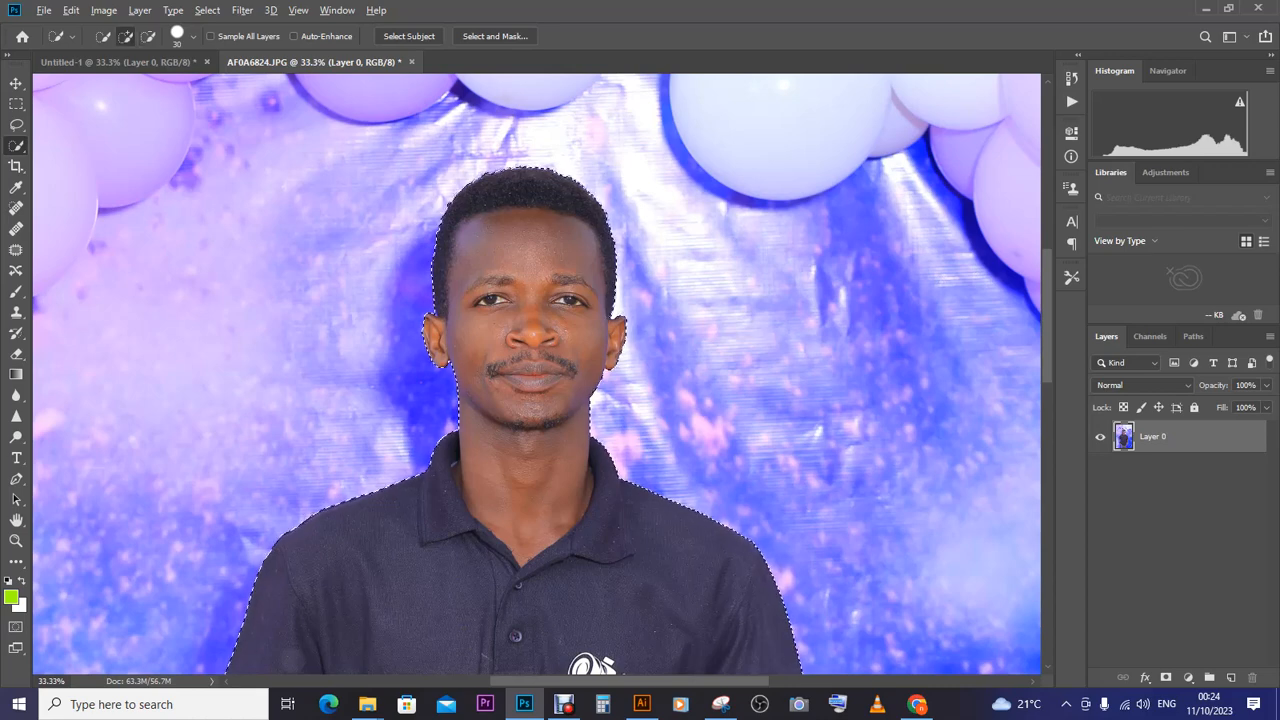
Step: Set the Quick Selection brush size to 94 px
key(ctrl+d)
key(ctrl+plus)
key(ctrl+plus)
key(ctrl+plus)
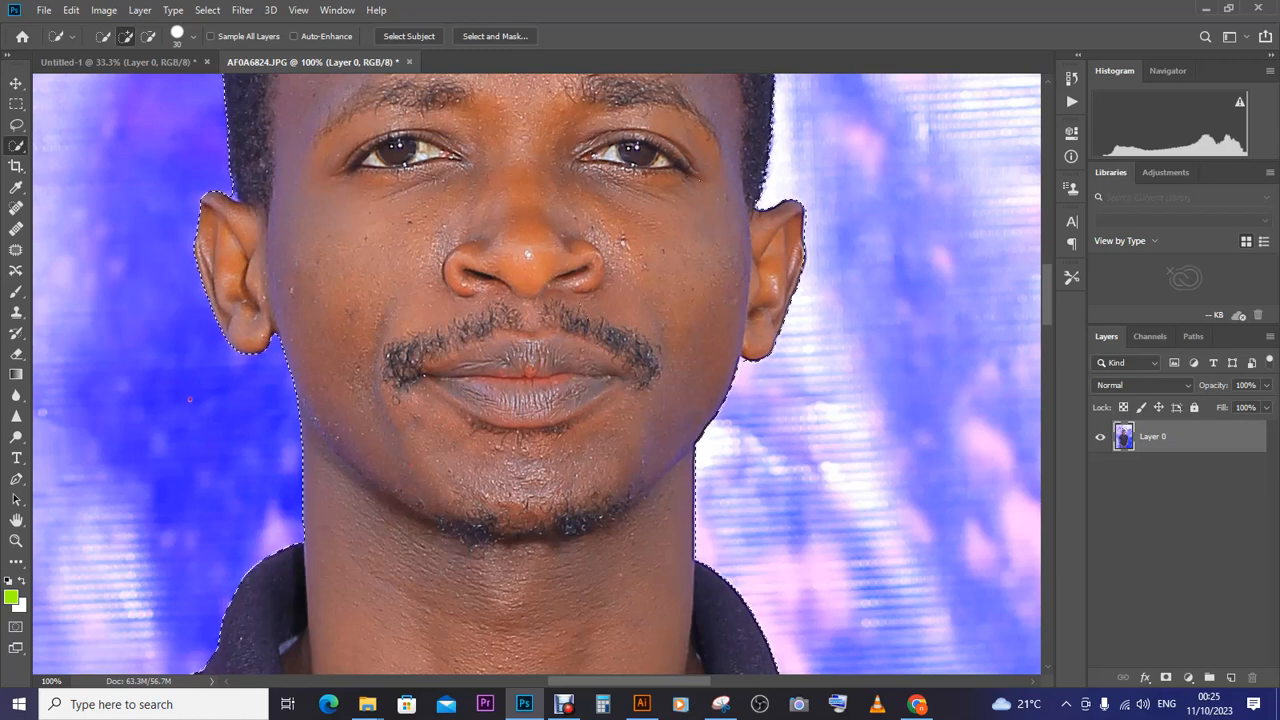
right_click(786, 221)
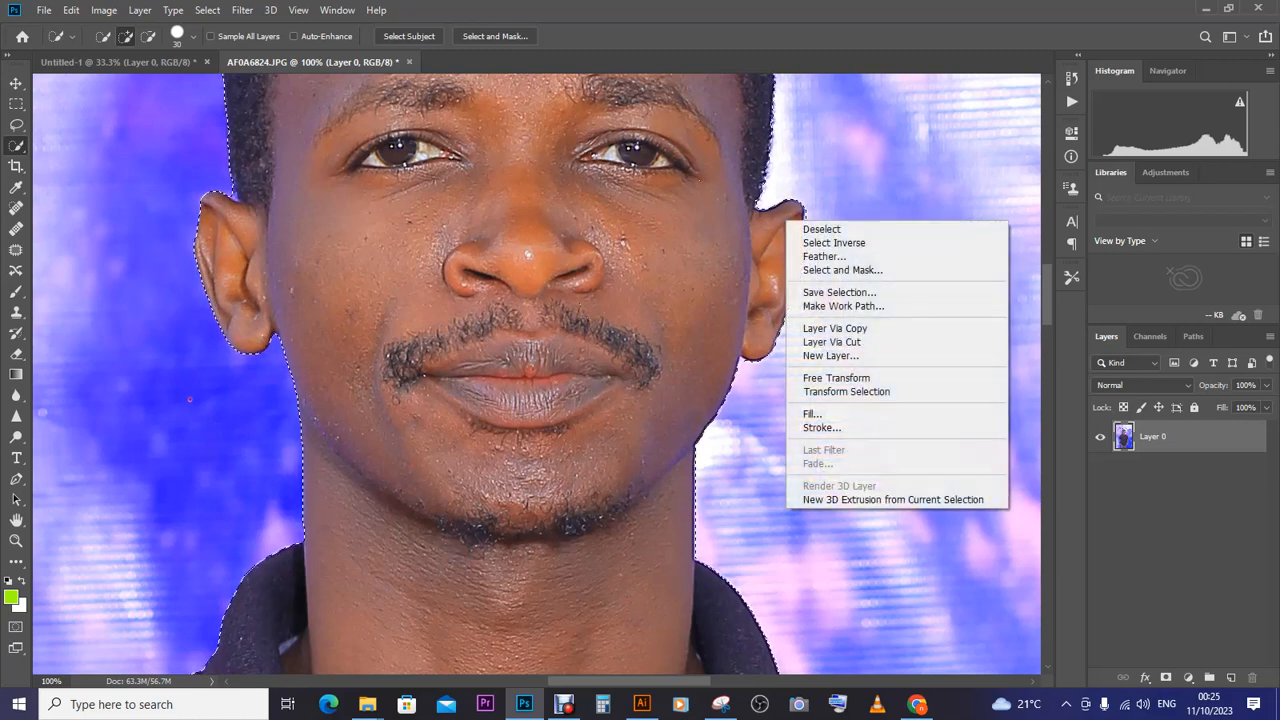
click(824, 256)
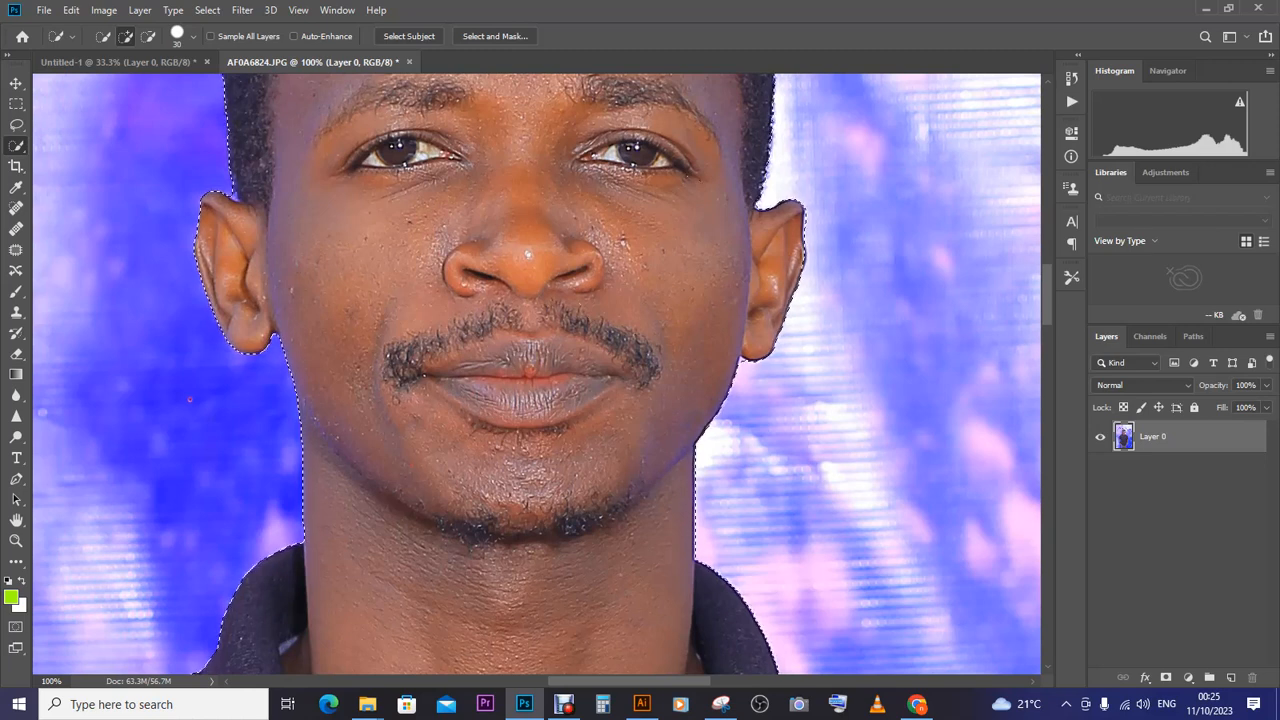
click(186, 36)
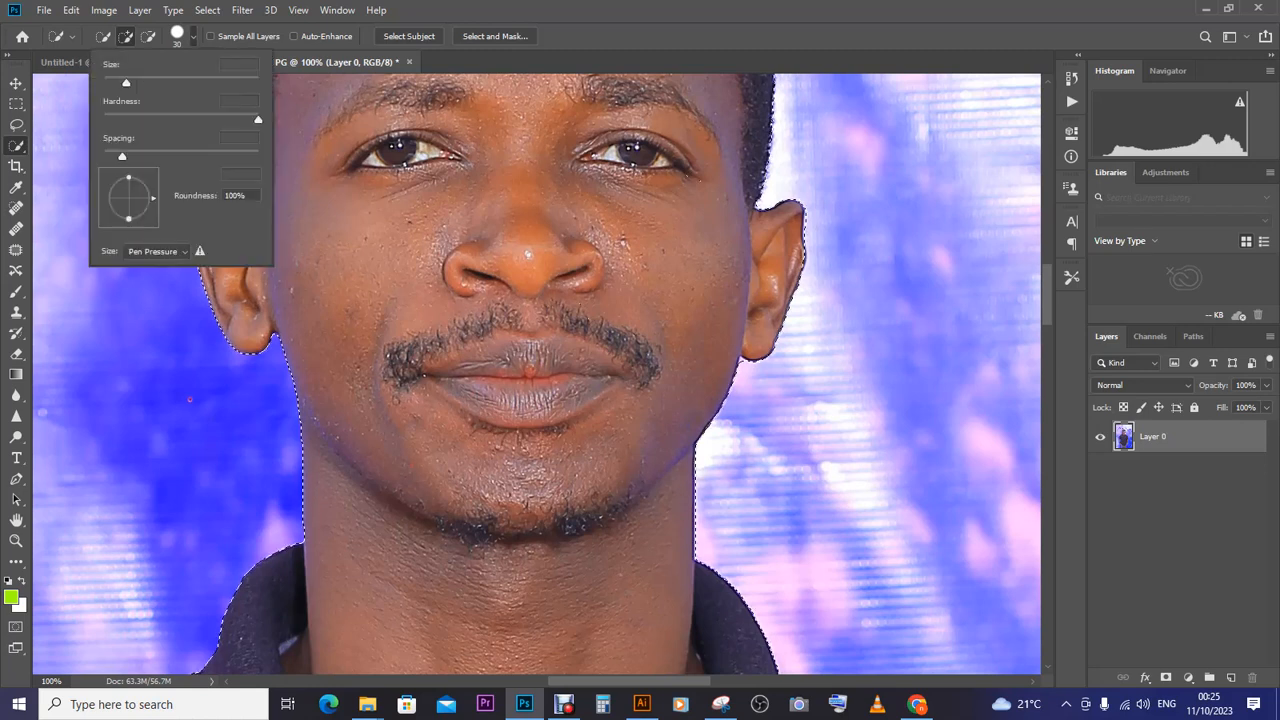
drag(126, 83, 134, 83)
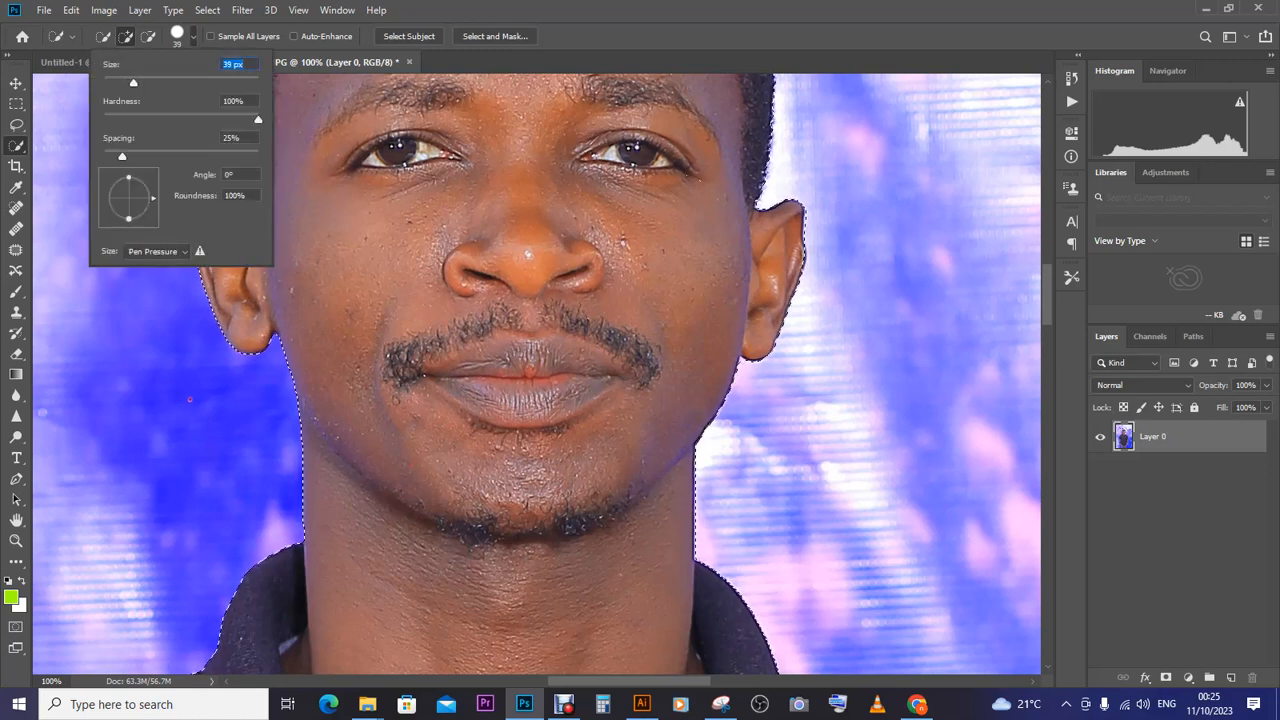
drag(133, 83, 199, 83)
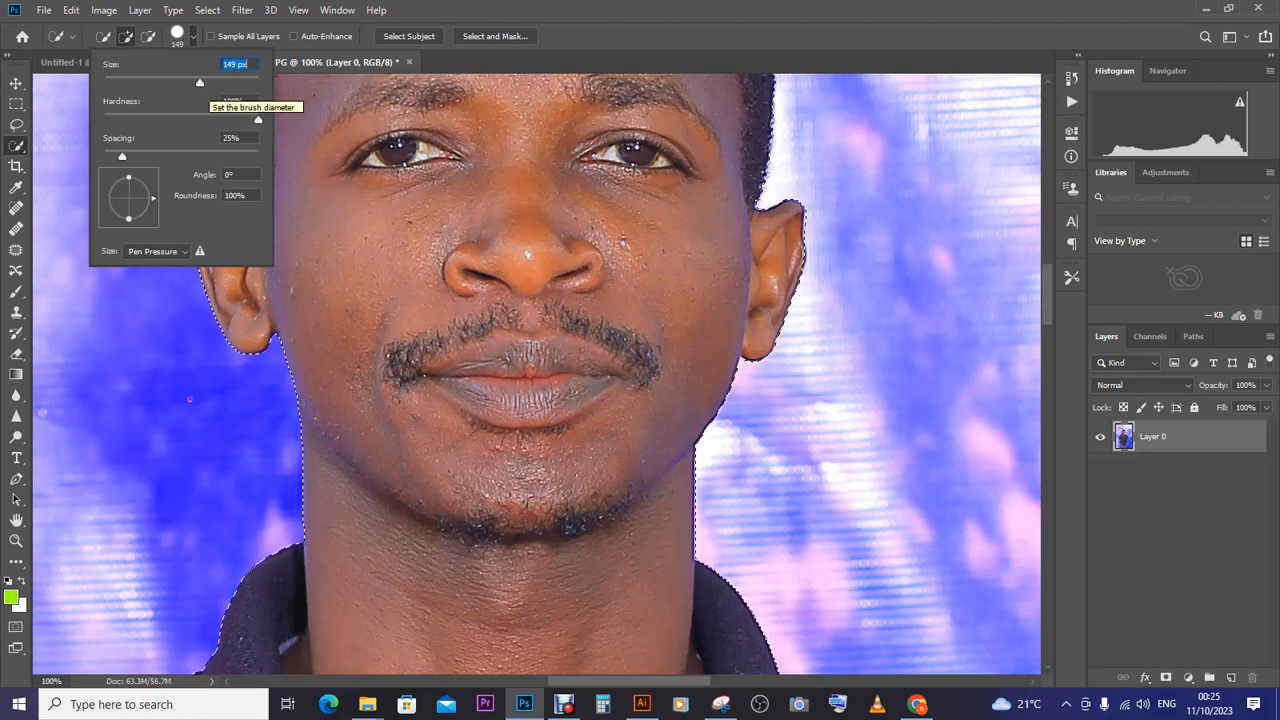
drag(200, 83, 176, 83)
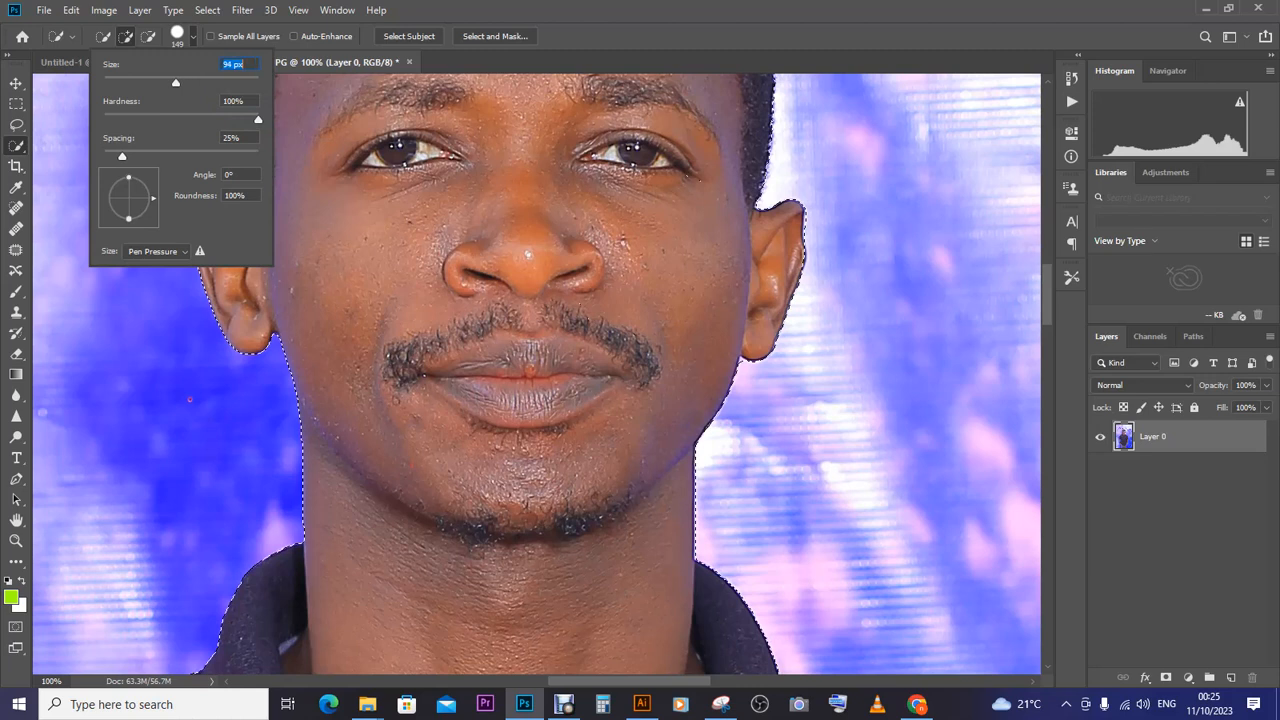
Step: Try to refine the backdrop selection along the edge of the man's ear with the 94 px brush
click(814, 232)
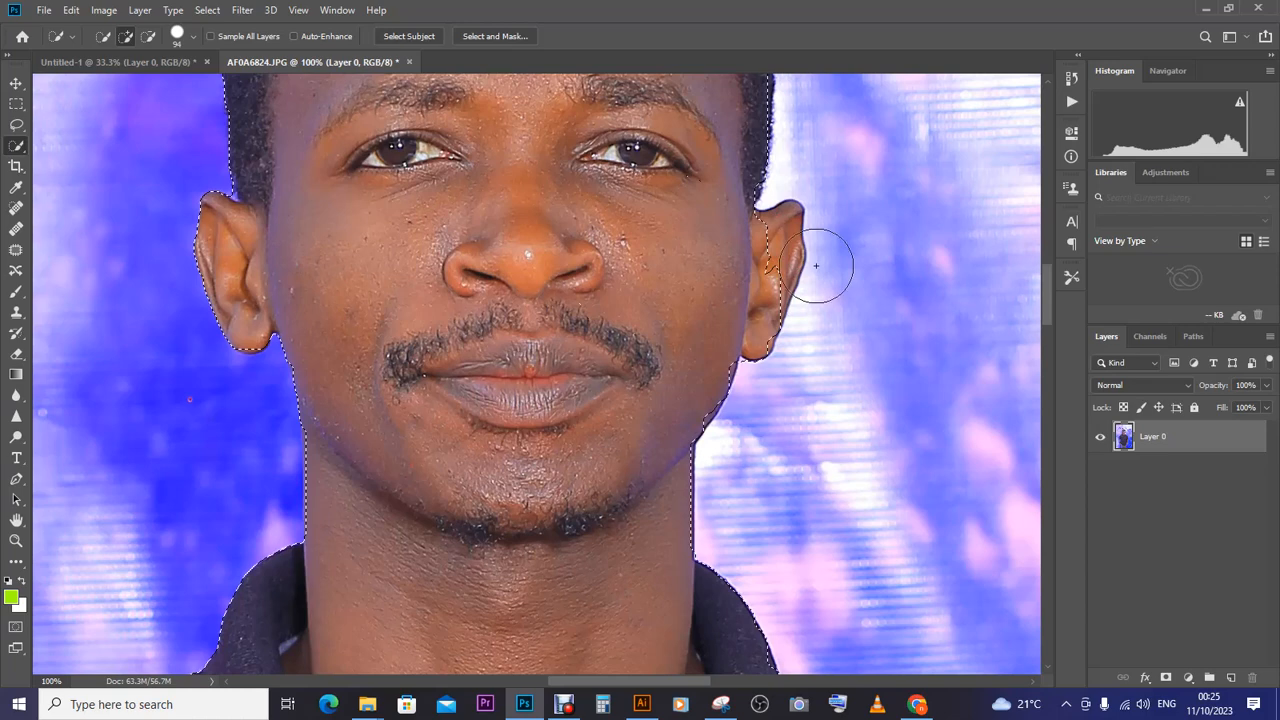
click(777, 243)
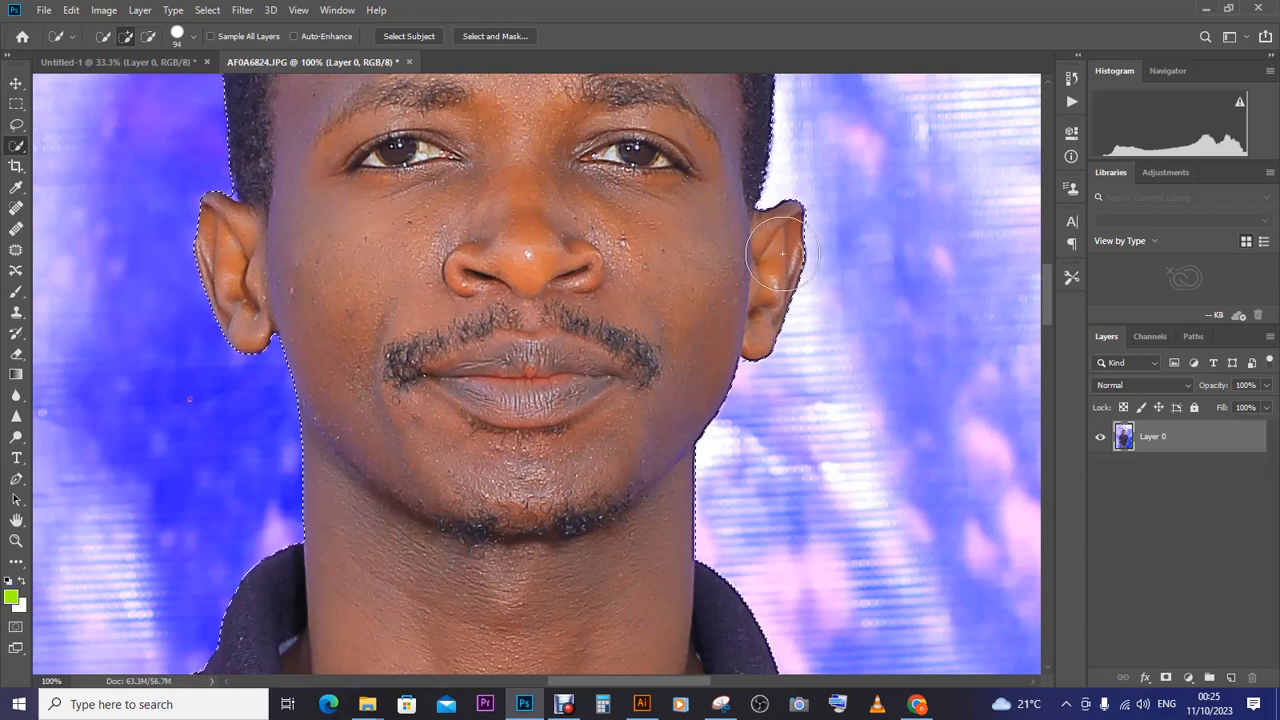
key(ctrl+plus)
key(ctrl+plus)
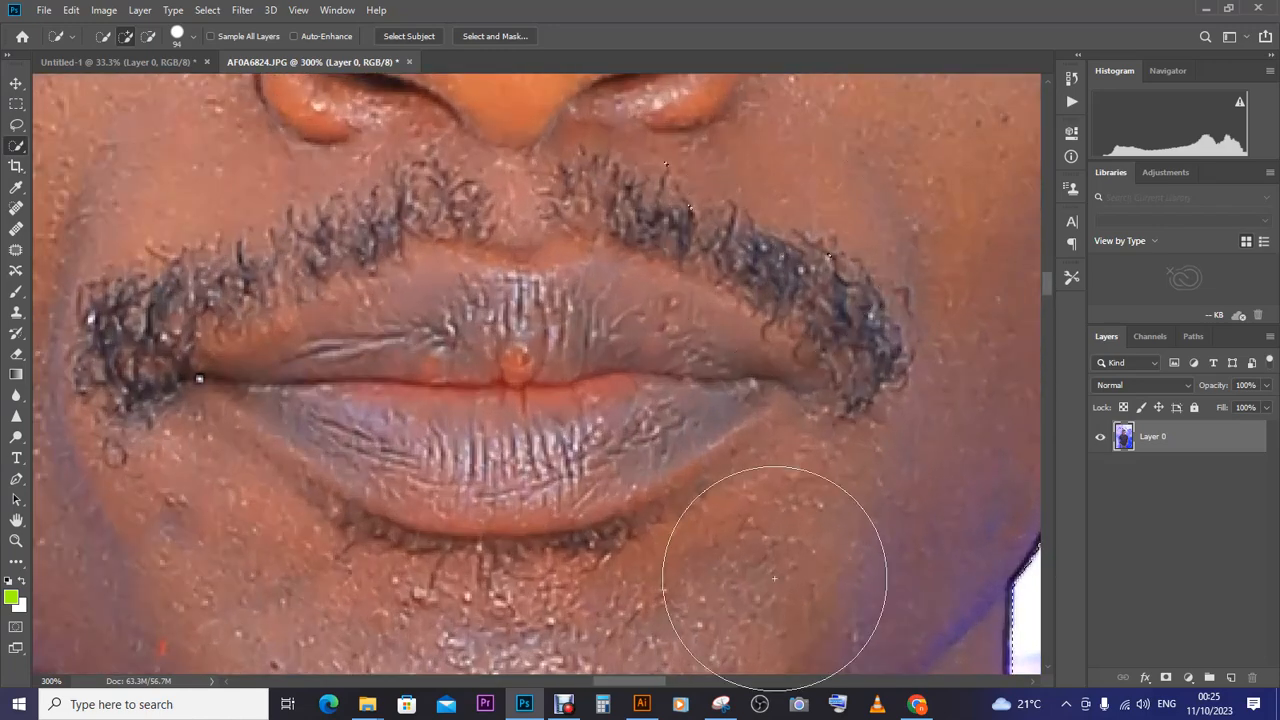
scroll(199, 378, right, 10)
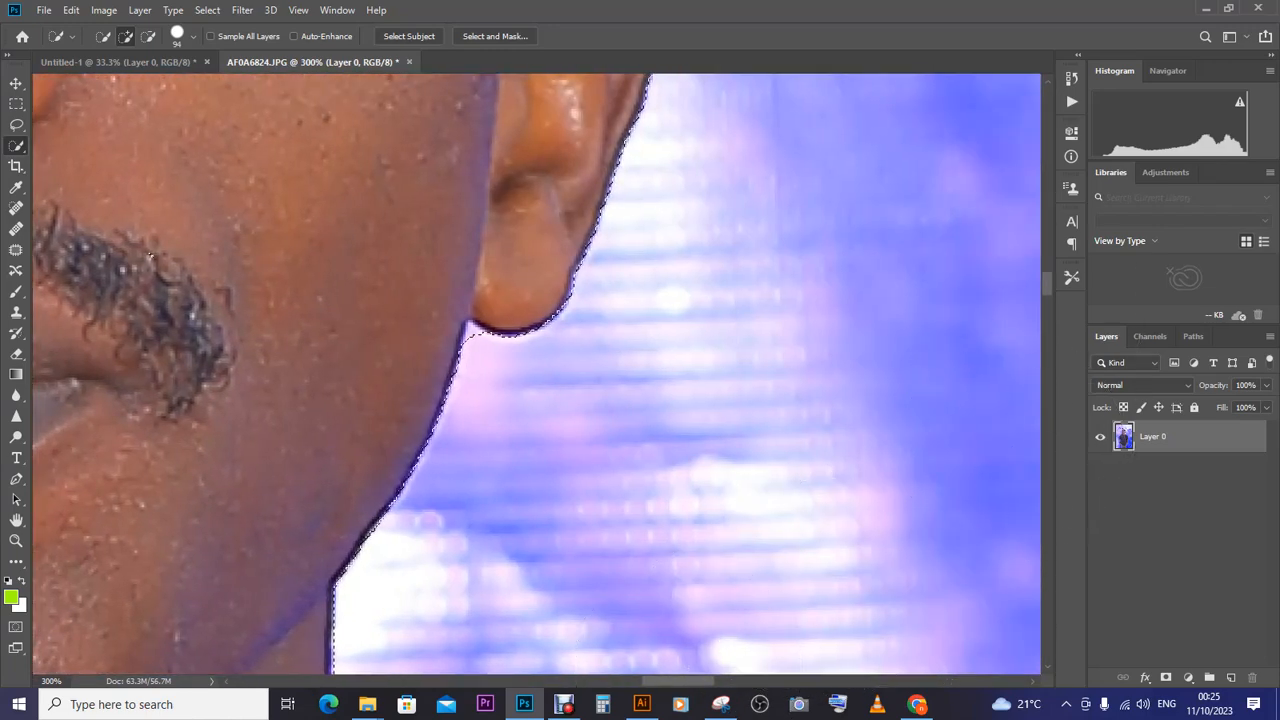
scroll(536, 374, up, 3)
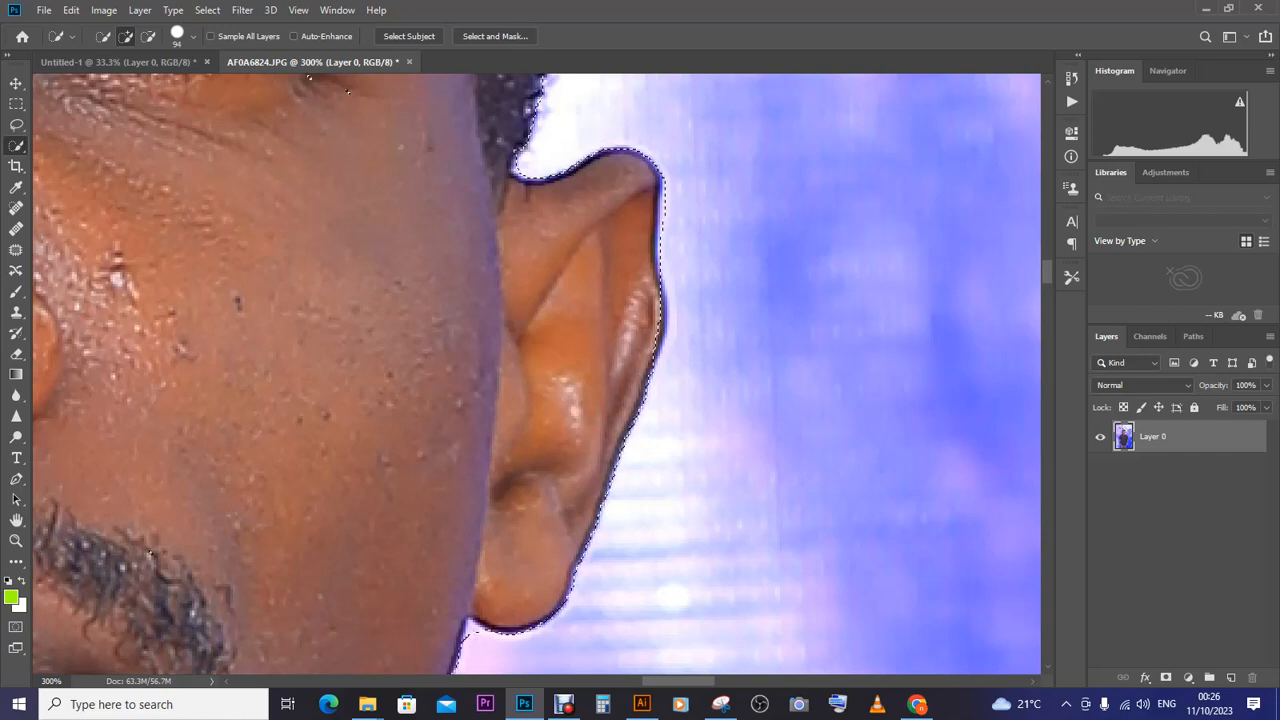
right_click(613, 326)
click(604, 307)
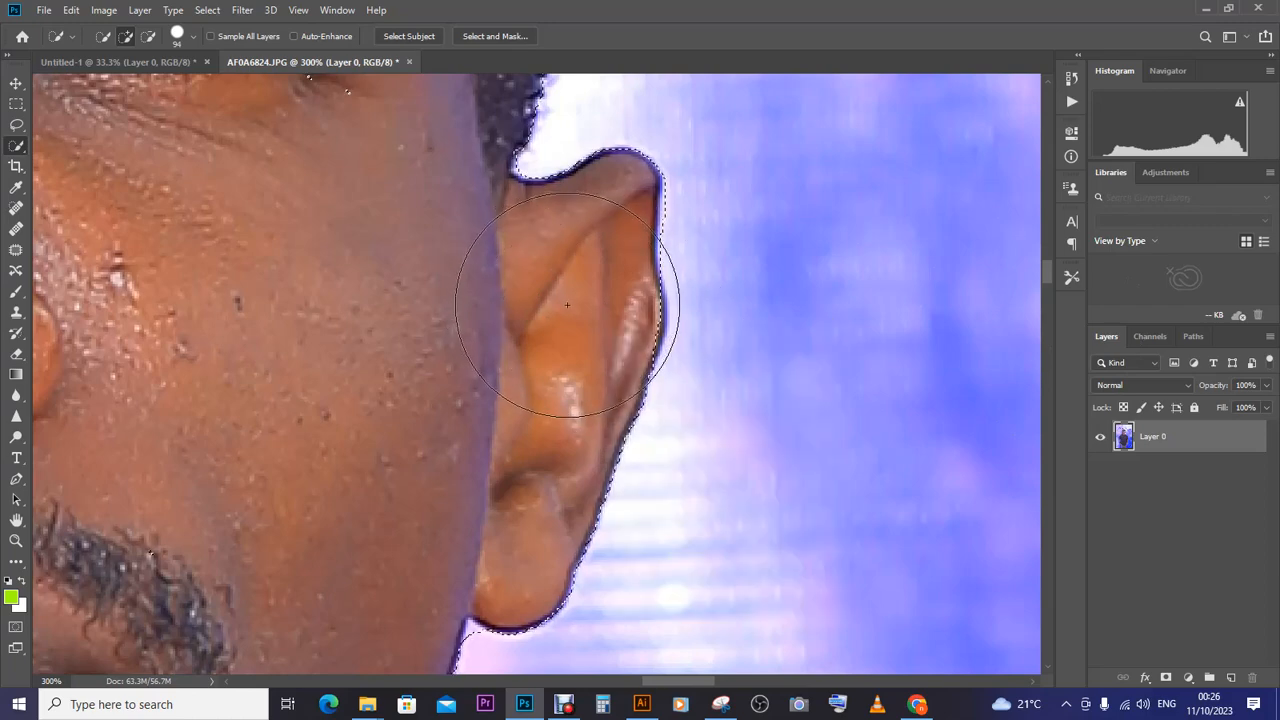
Step: Reduce the Quick Selection brush size to 14 px for fine work at the ear
key(ctrl+minus)
key(ctrl+minus)
key(ctrl+minus)
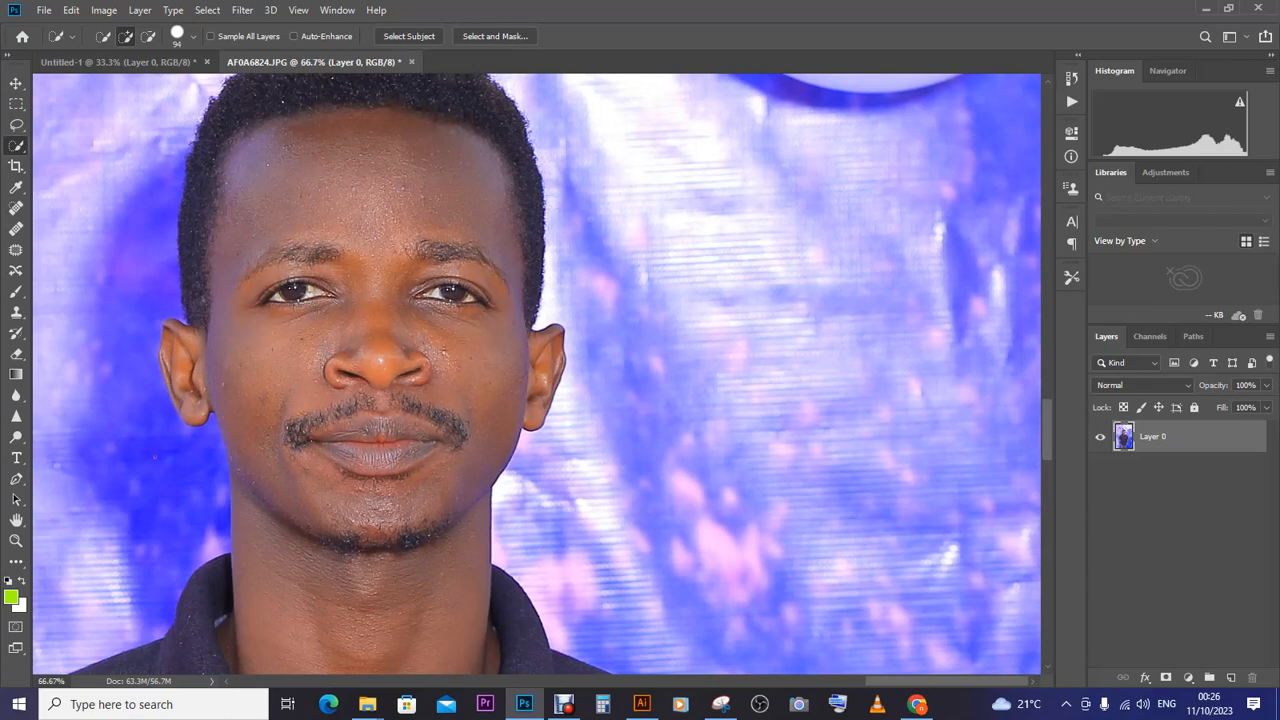
key(ctrl+plus)
key(ctrl+plus)
key(ctrl+plus)
key(ctrl+plus)
key(ctrl+plus)
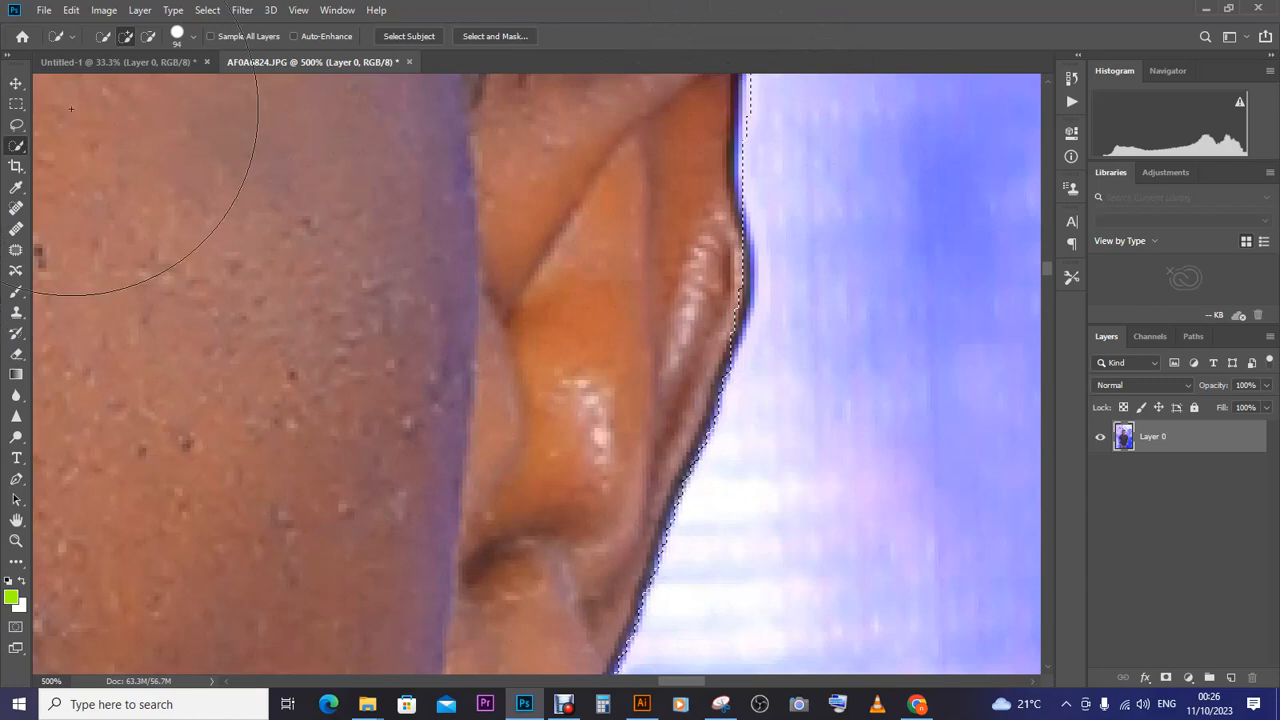
click(193, 36)
drag(176, 83, 122, 83)
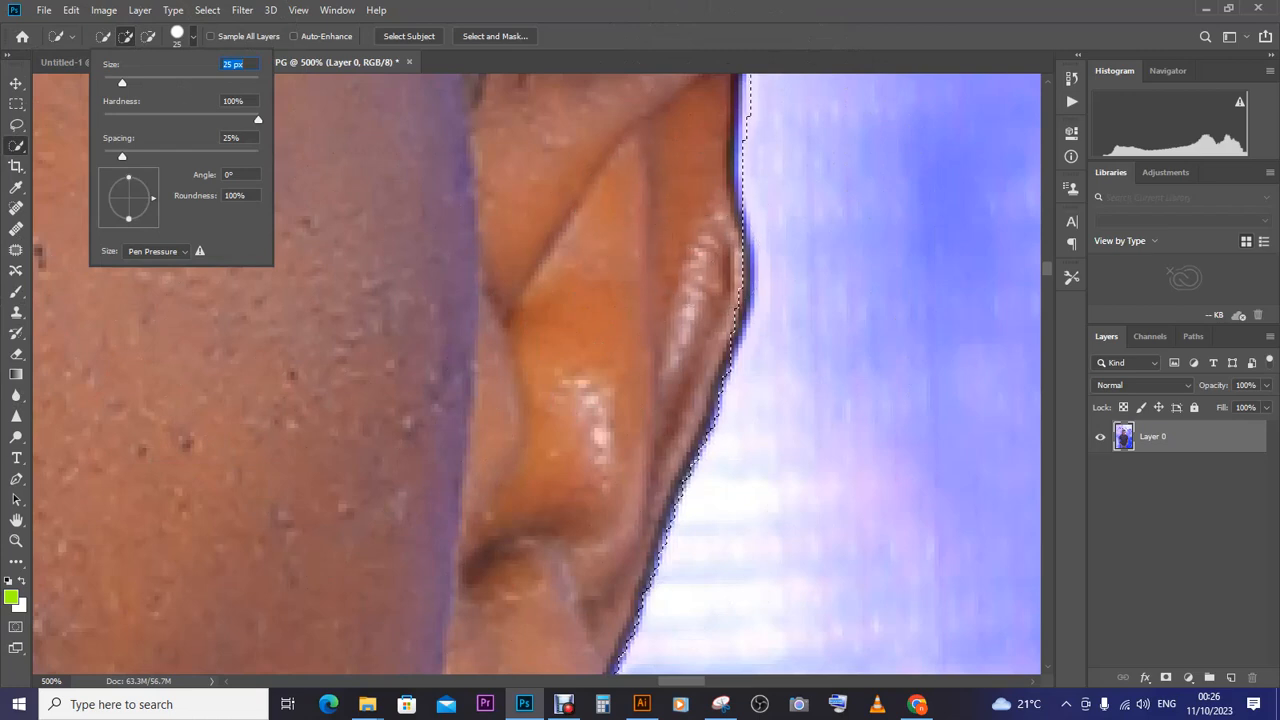
drag(122, 83, 114, 83)
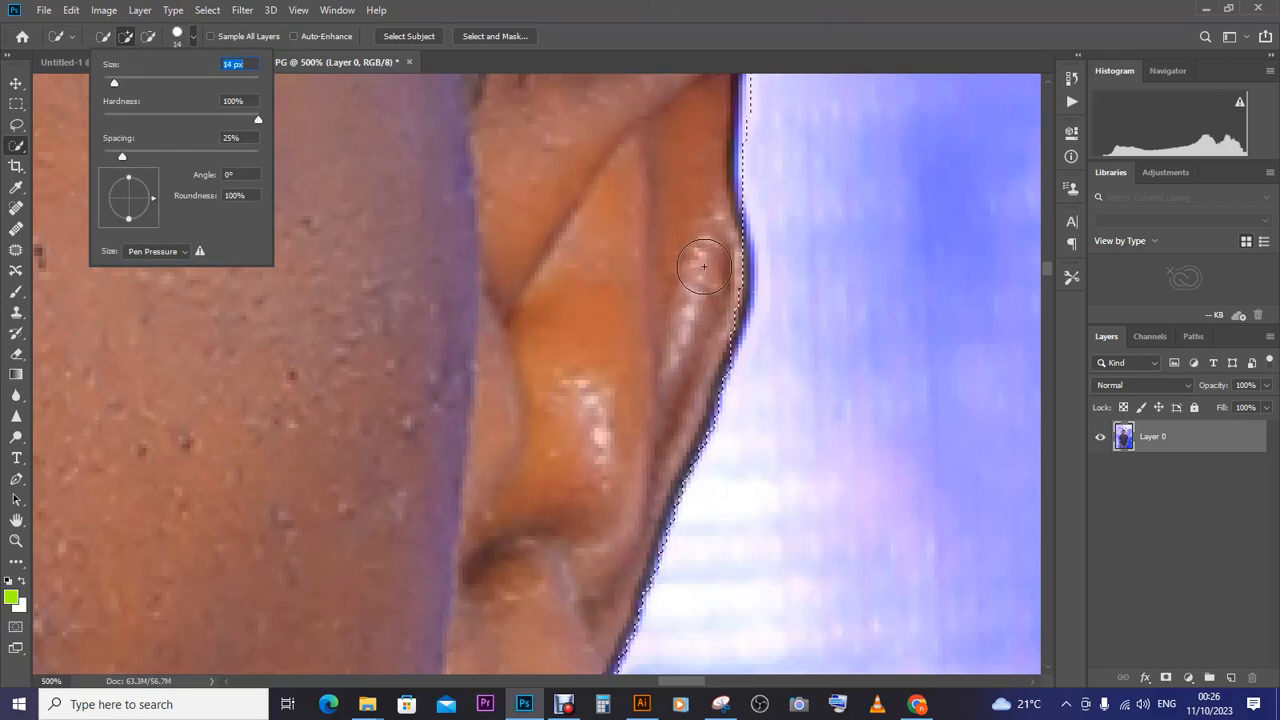
Step: Try to subtract the ear's outer rim from the backdrop selection, and undo the stroke
drag(712, 256, 721, 276)
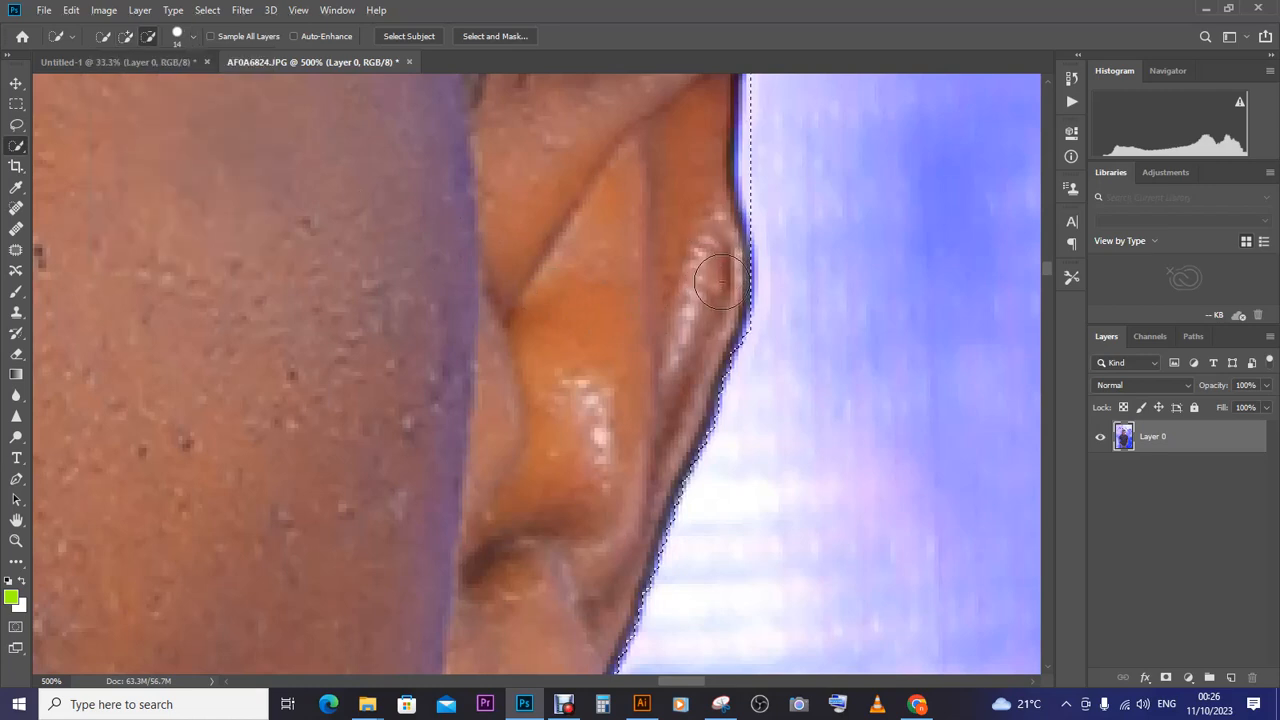
key(ctrl+z)
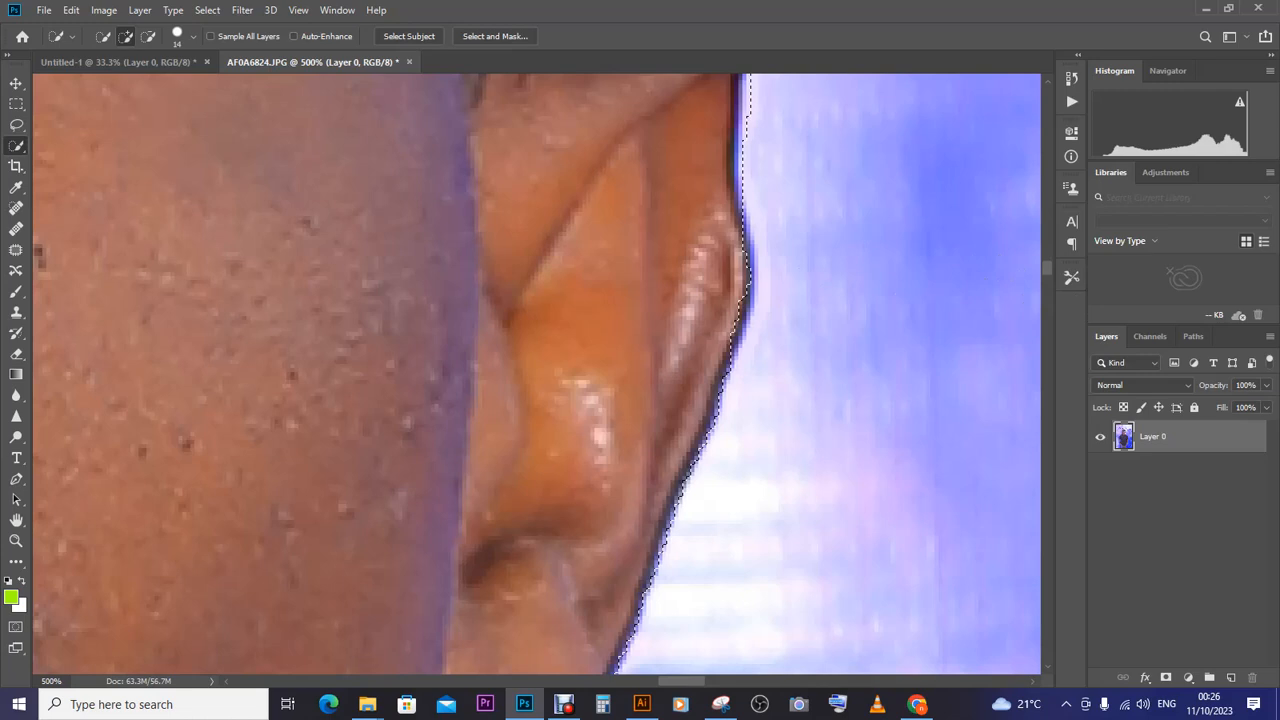
scroll(1014, 257, up, 5)
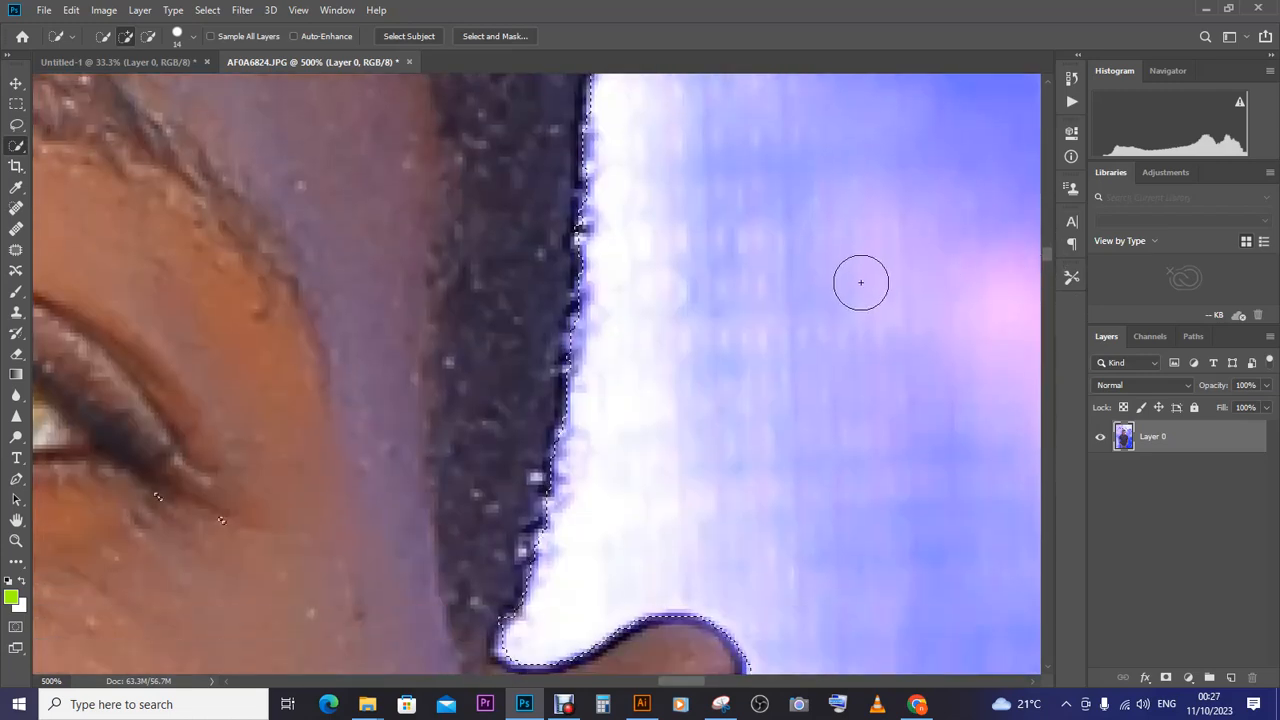
key(ctrl+minus)
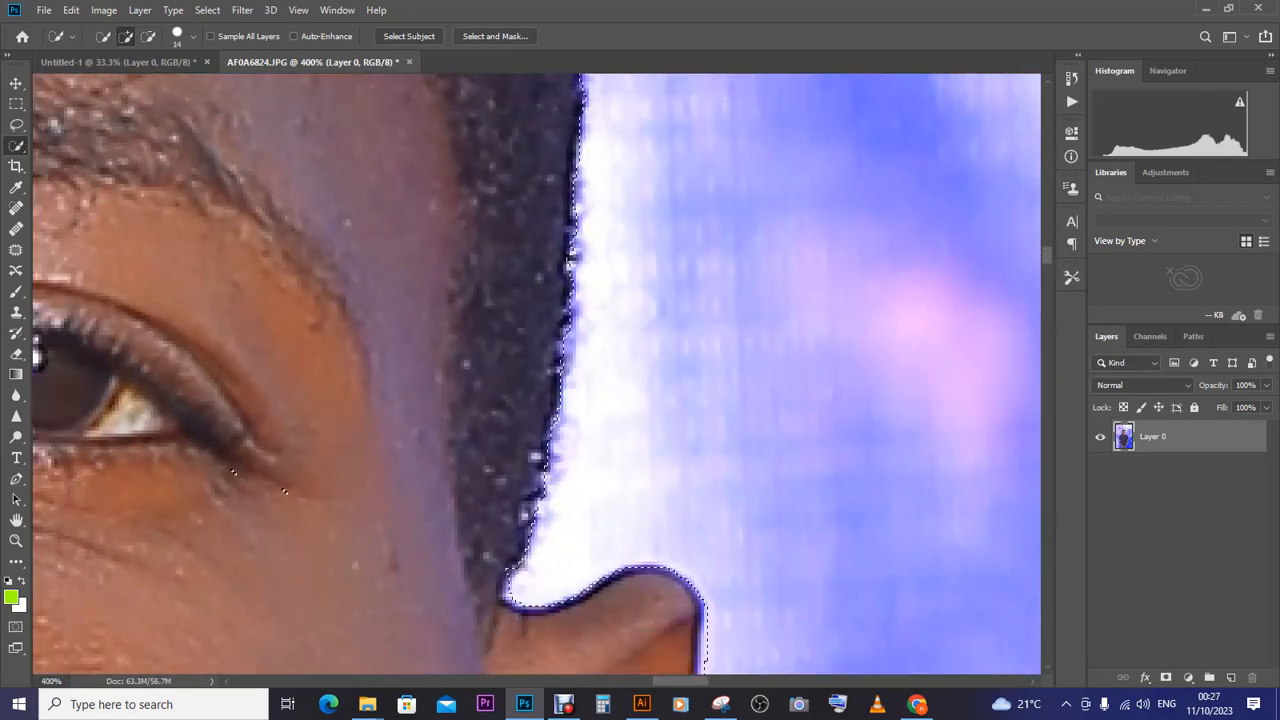
scroll(284, 490, down, 10)
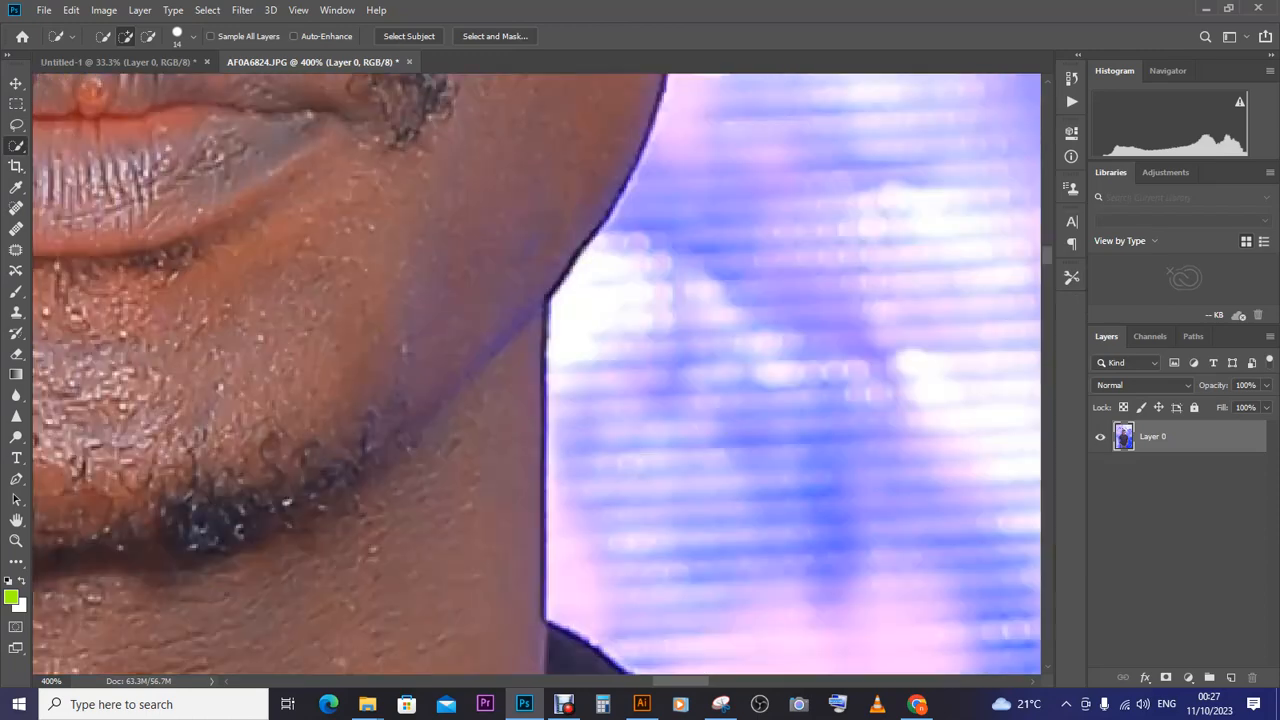
key(ctrl+0)
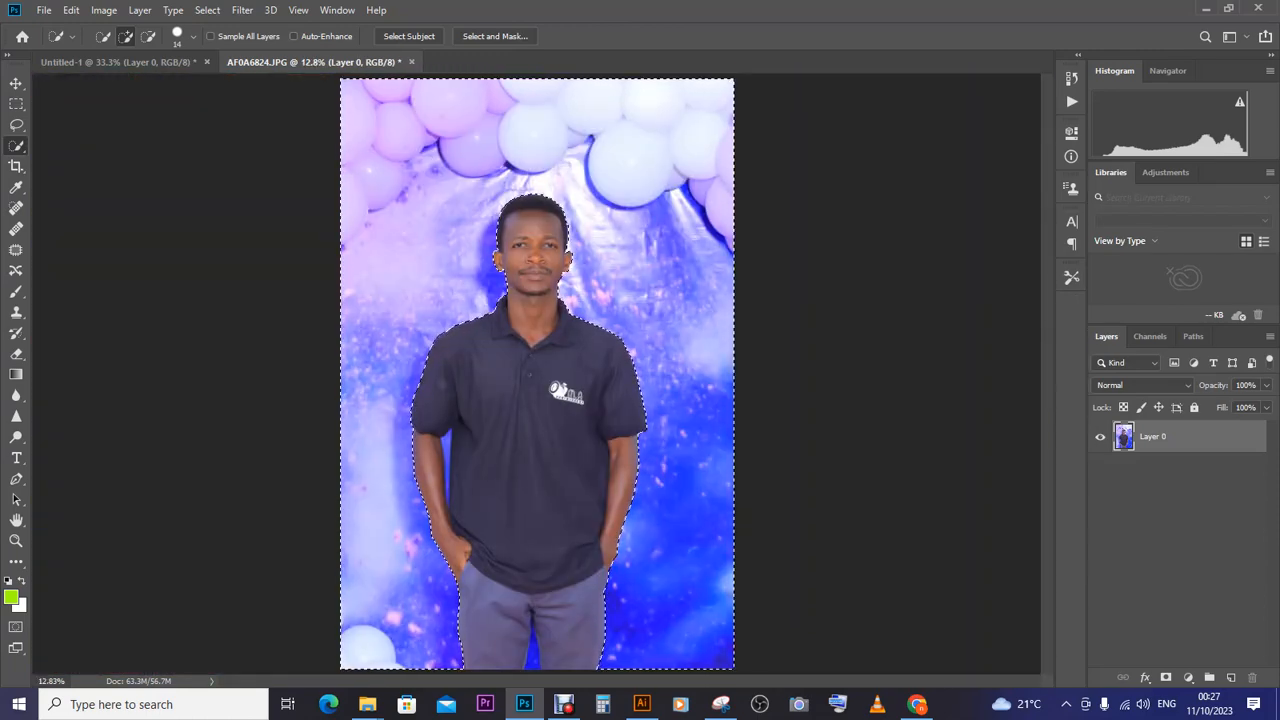
Step: Switch to the Untitled-1 document and restore its deleted AF0A6824 photo layer
key(ctrl+Tab)
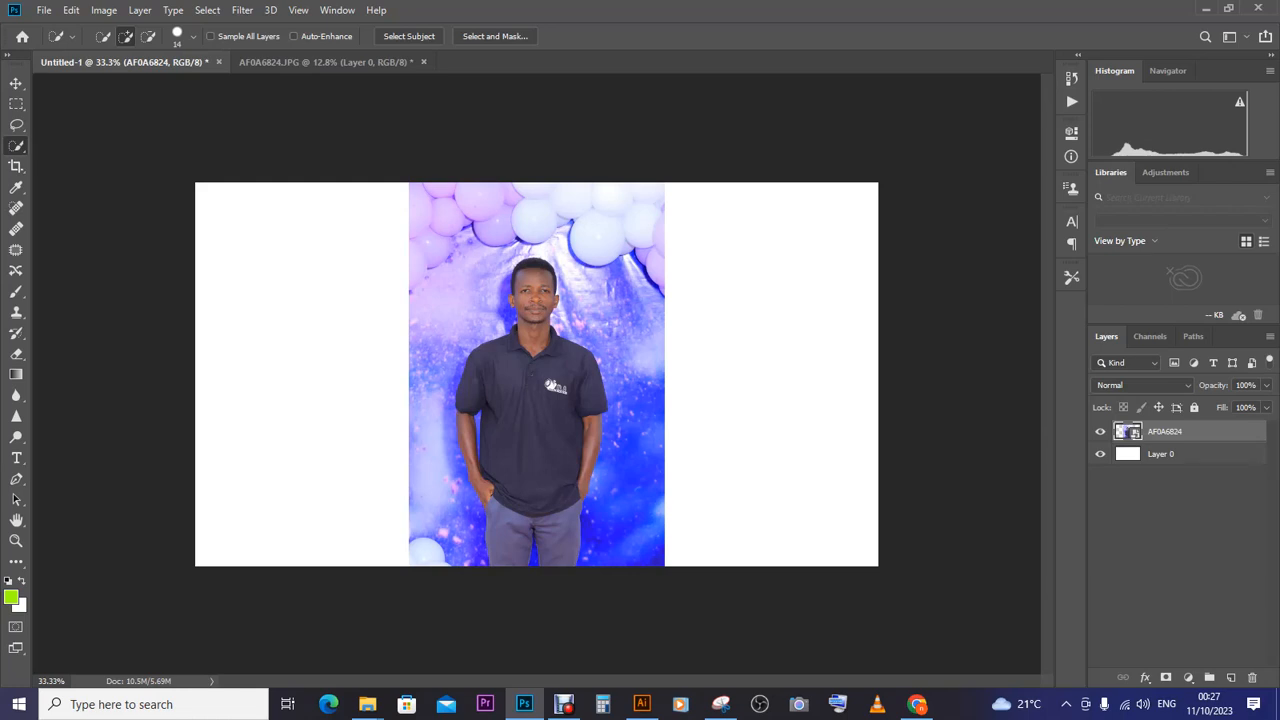
click(71, 10)
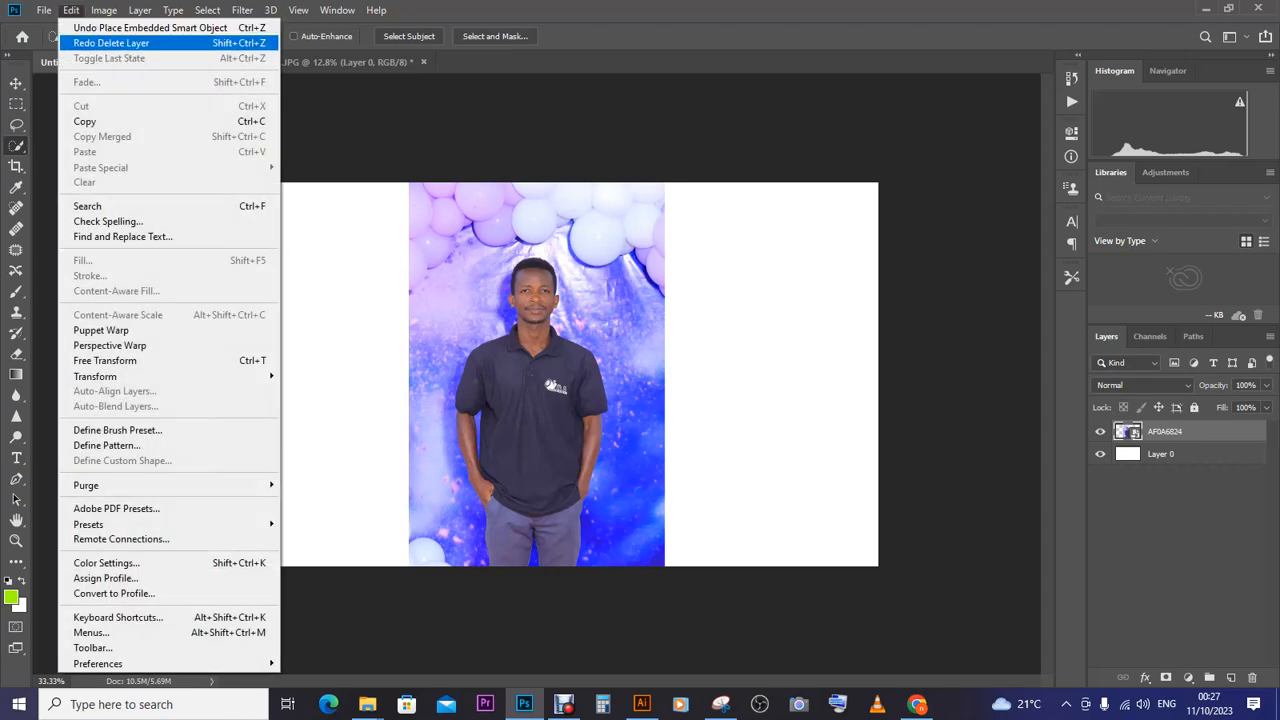
click(111, 43)
click(71, 10)
click(111, 27)
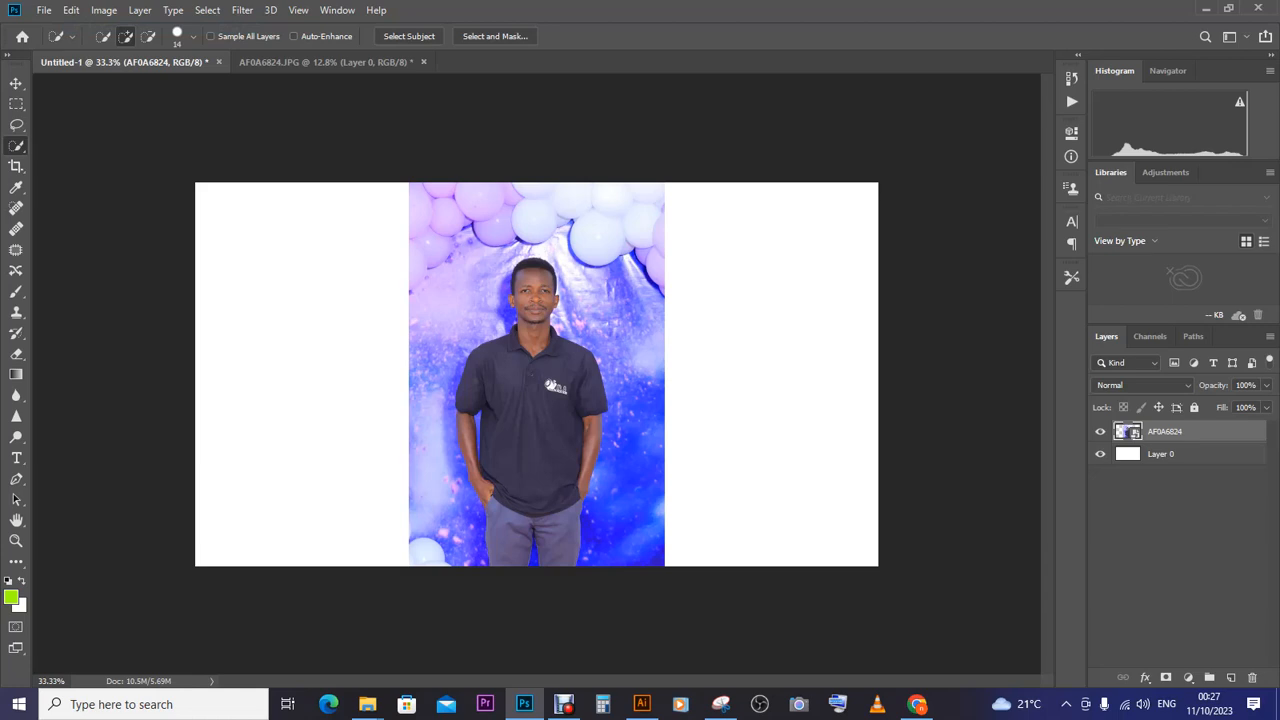
Step: Select the backdrop around the man on the AF0A6824 layer with the Quick Selection tool, and try to delete it
mouse_move(514, 260)
mouse_down()
mouse_move(456, 358)
mouse_move(460, 520)
mouse_up()
mouse_move(532, 248)
mouse_down()
mouse_move(570, 262)
mouse_move(608, 355)
mouse_move(618, 435)
mouse_move(606, 530)
mouse_up()
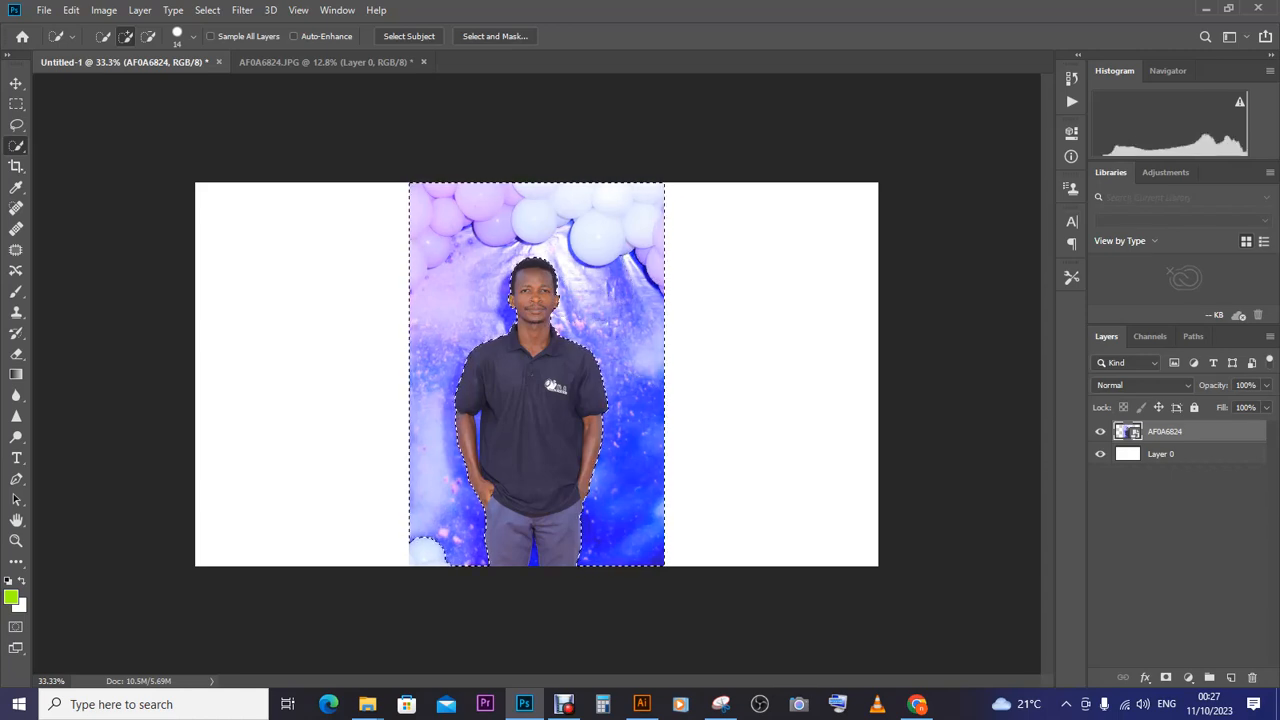
key(Delete)
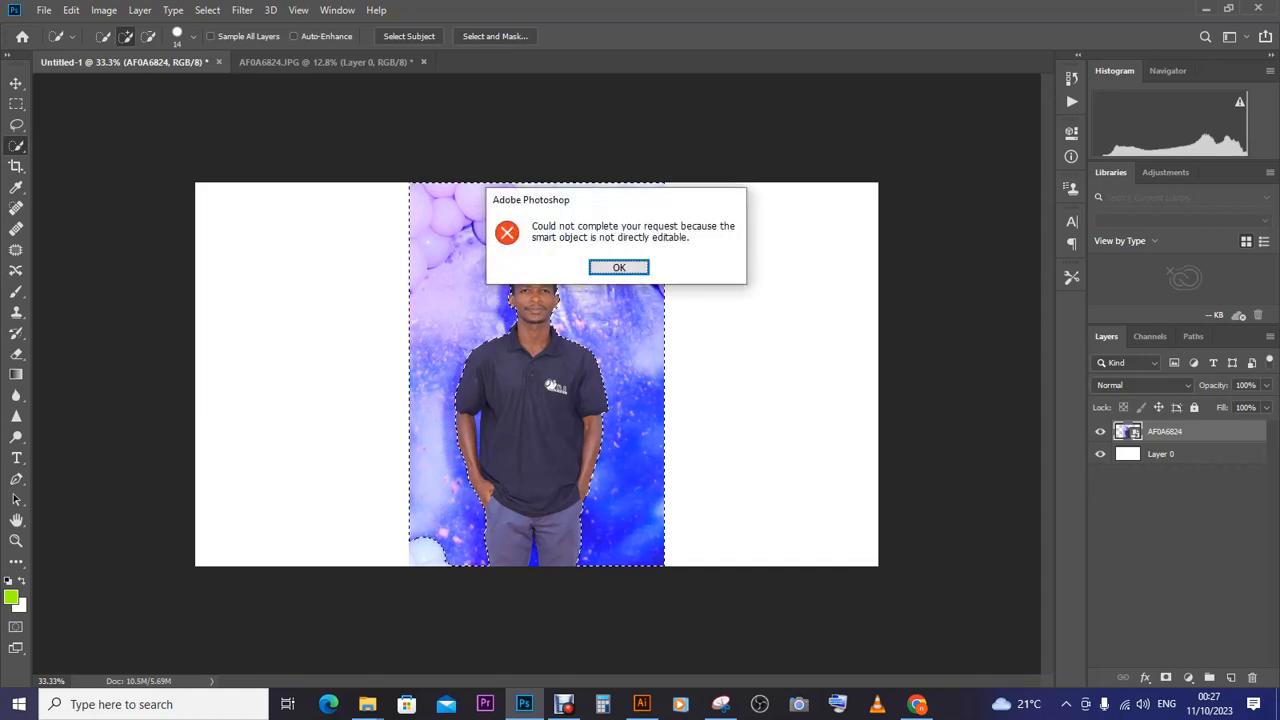
Step: Retry deleting the selected backdrop from the AF0A6824 smart object layer
key(Return)
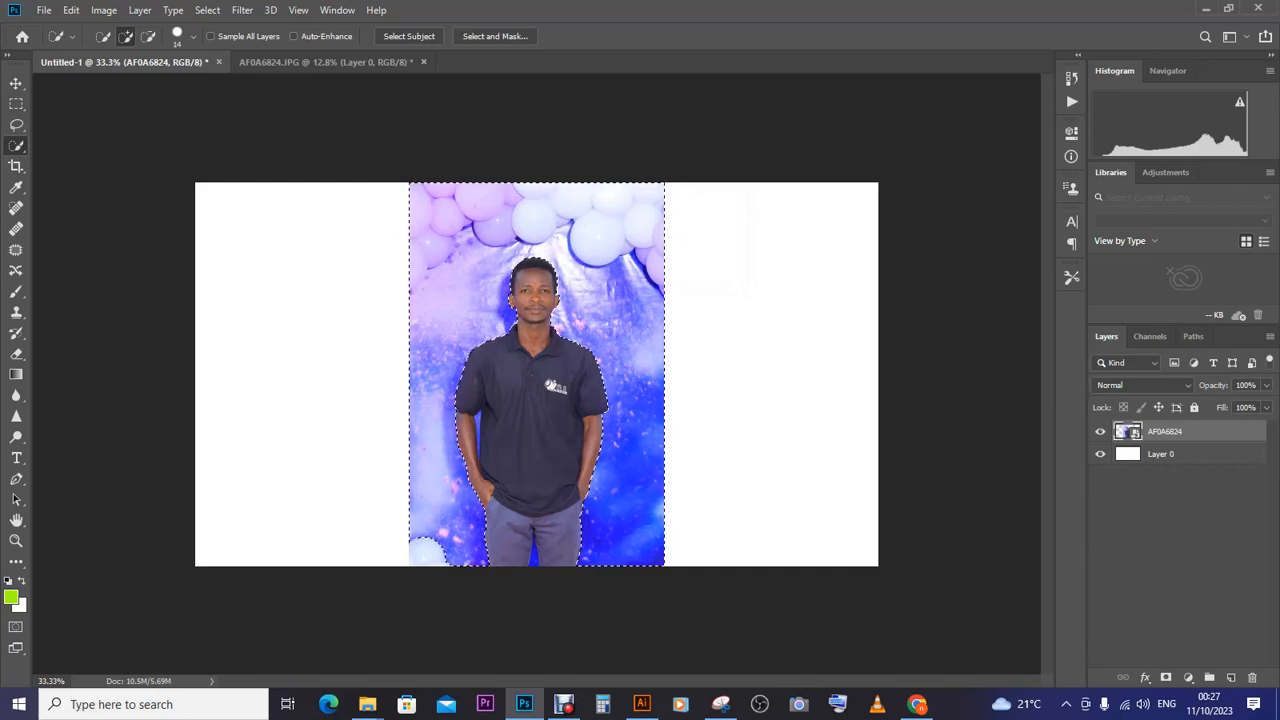
key(Delete)
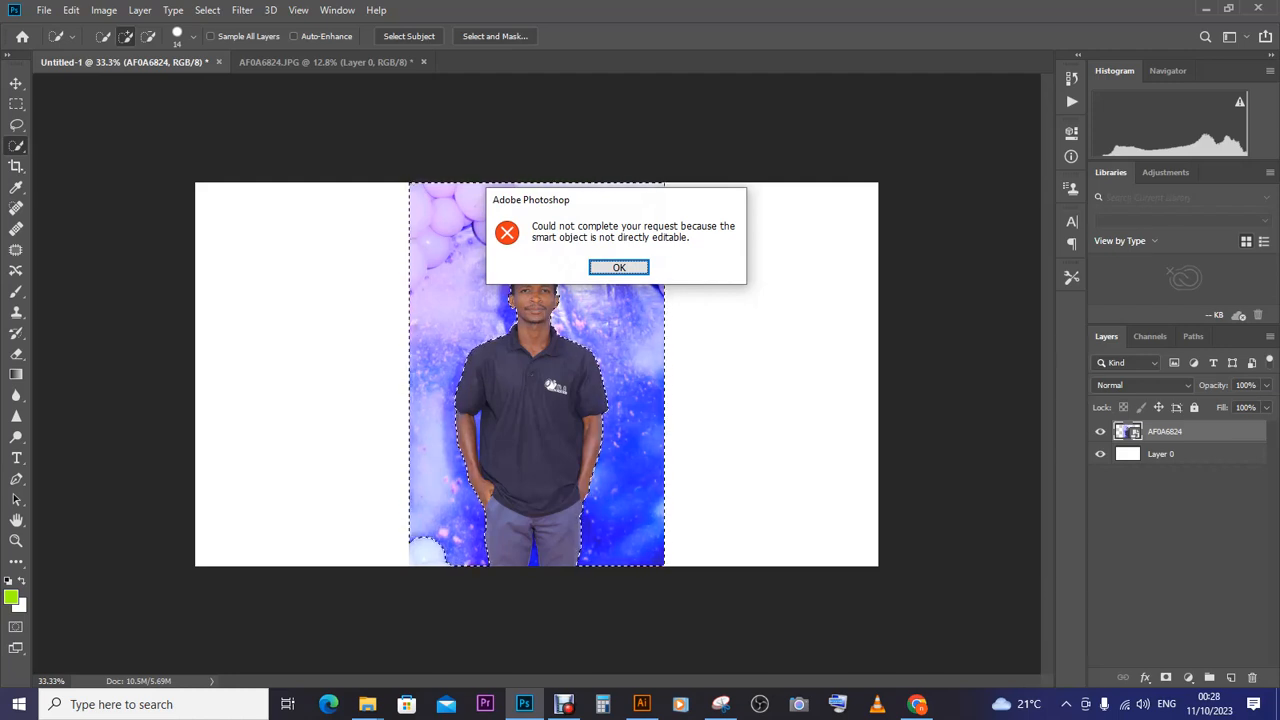
key(Return)
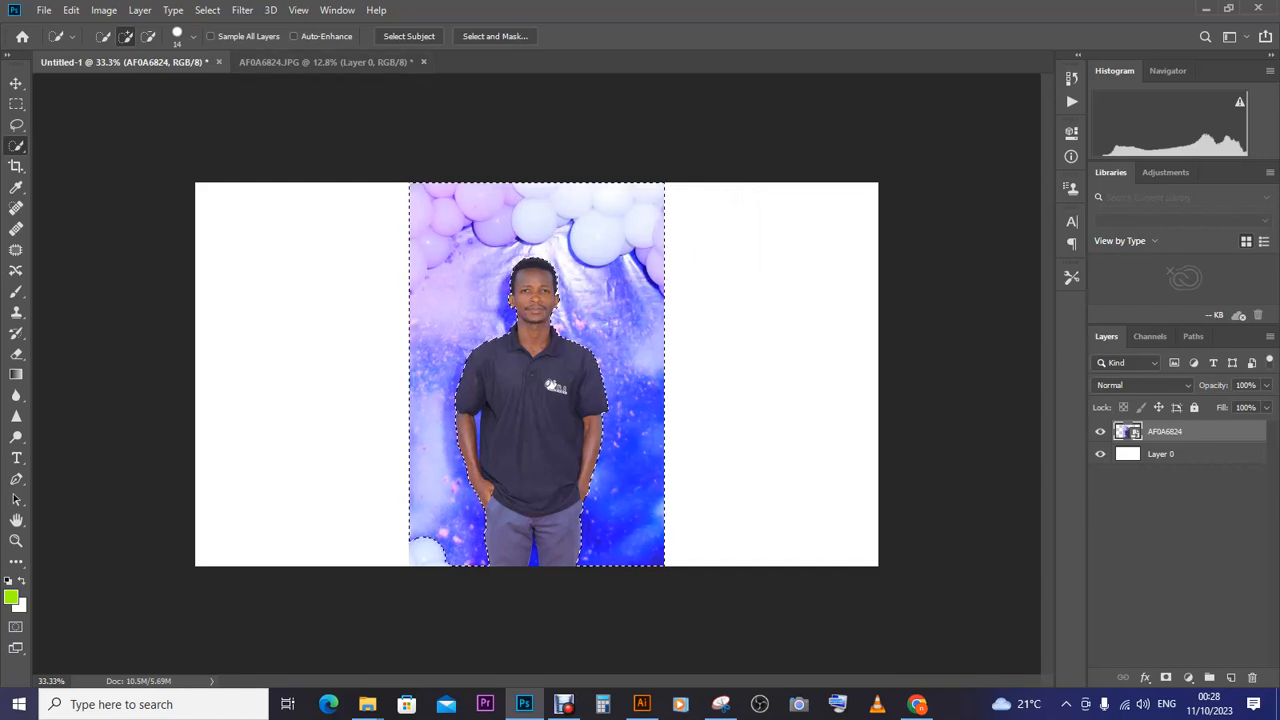
Step: Clear the backdrop selection in Untitled-1 and switch to the AF0A6824.JPG document
key(ctrl+d)
click(320, 62)
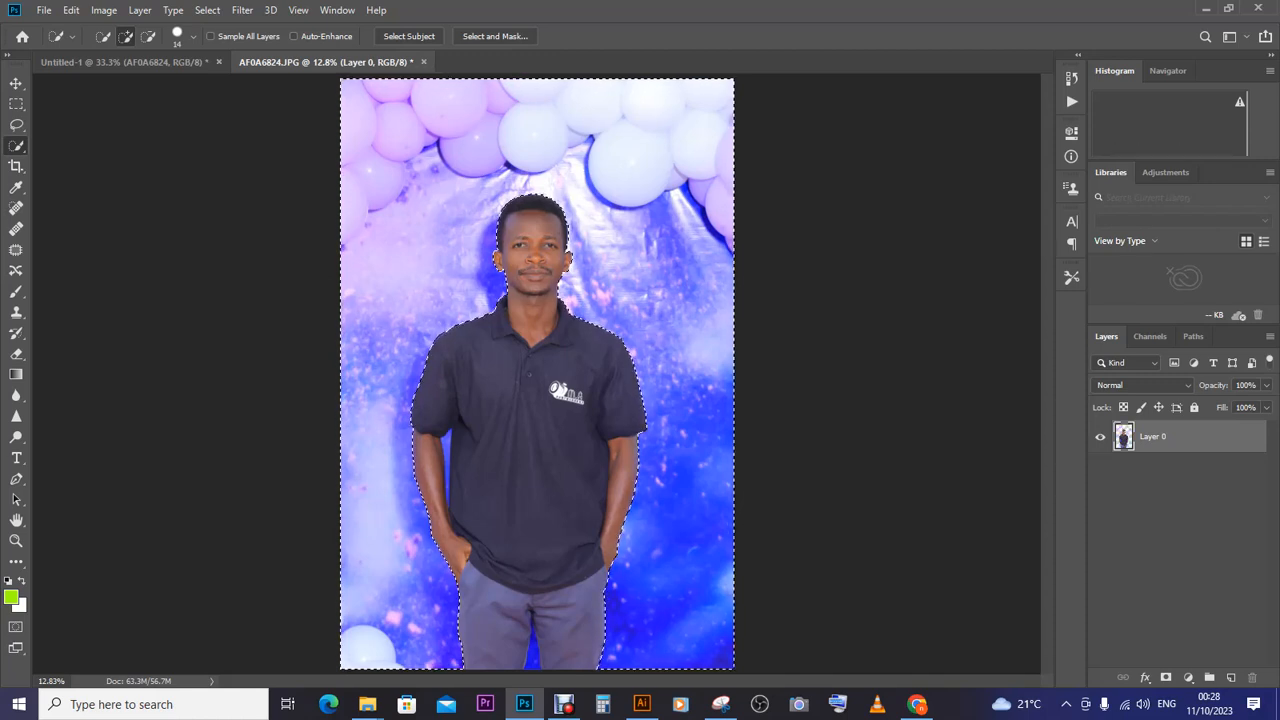
Step: Delete the selected backdrop around the man, try selecting the blue gap between his legs, and undo that selection
key(Delete)
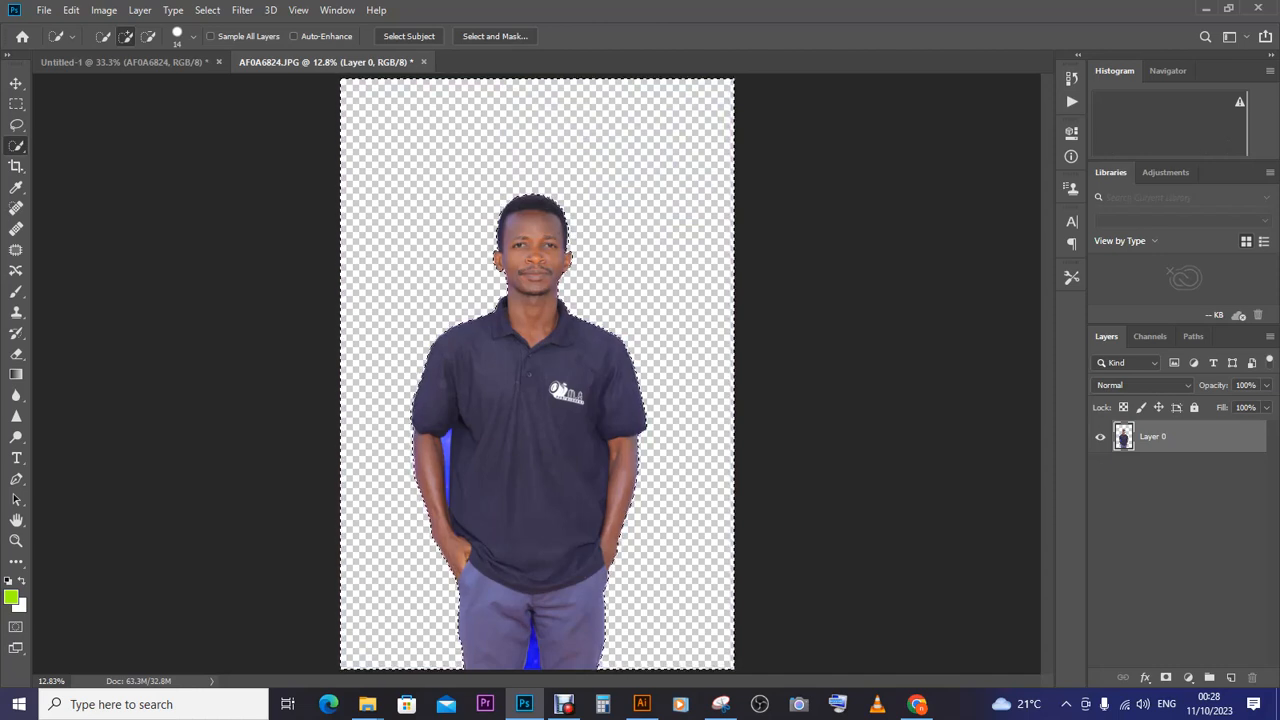
key(ctrl+d)
click(533, 656)
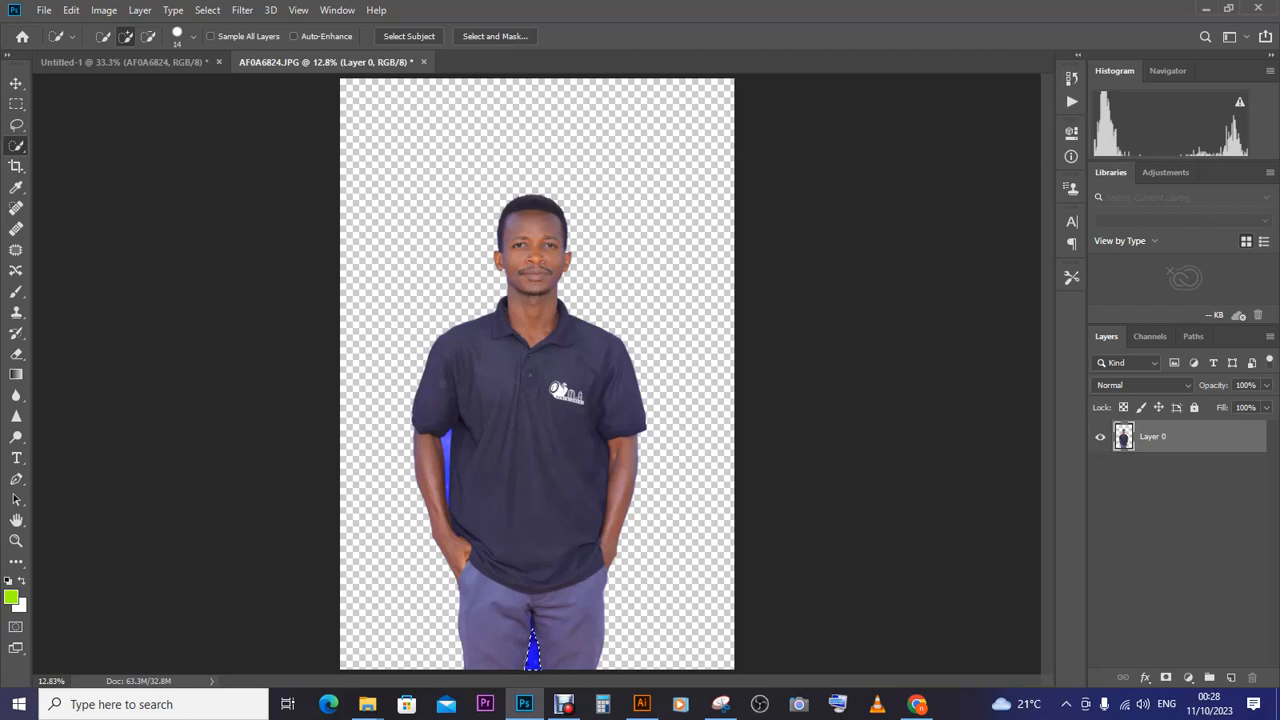
key(ctrl+plus)
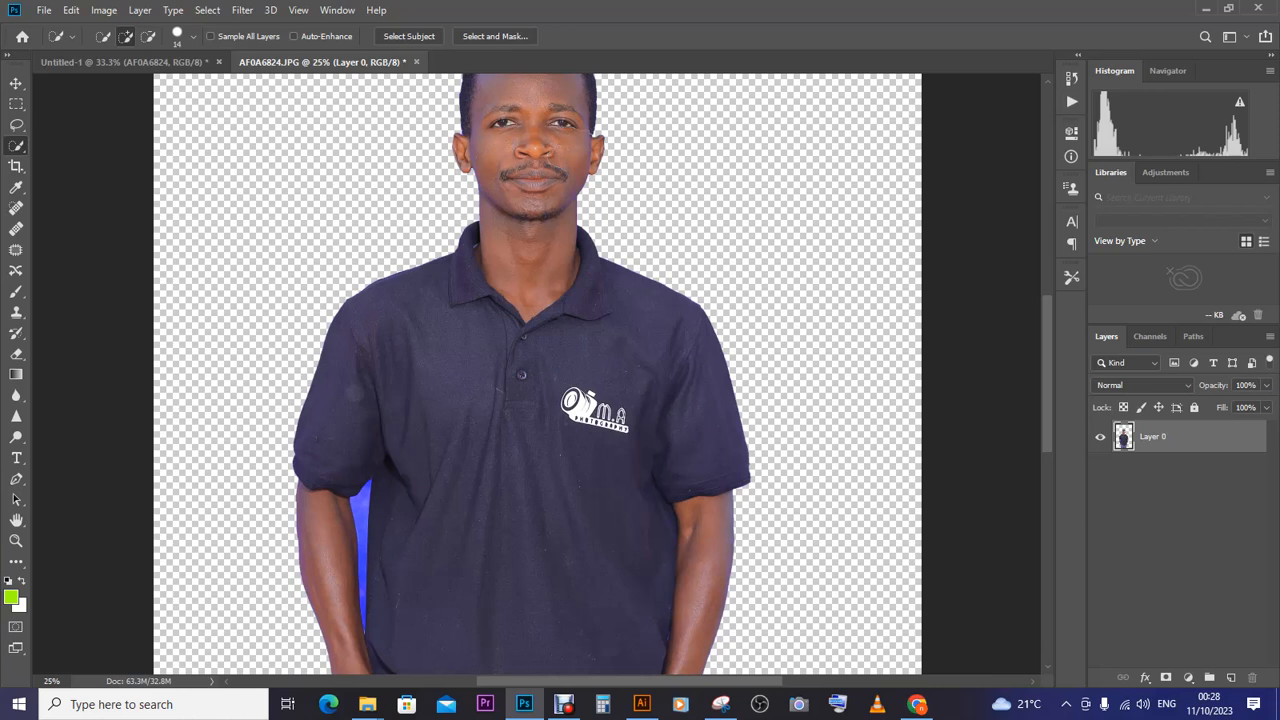
key(ctrl+z)
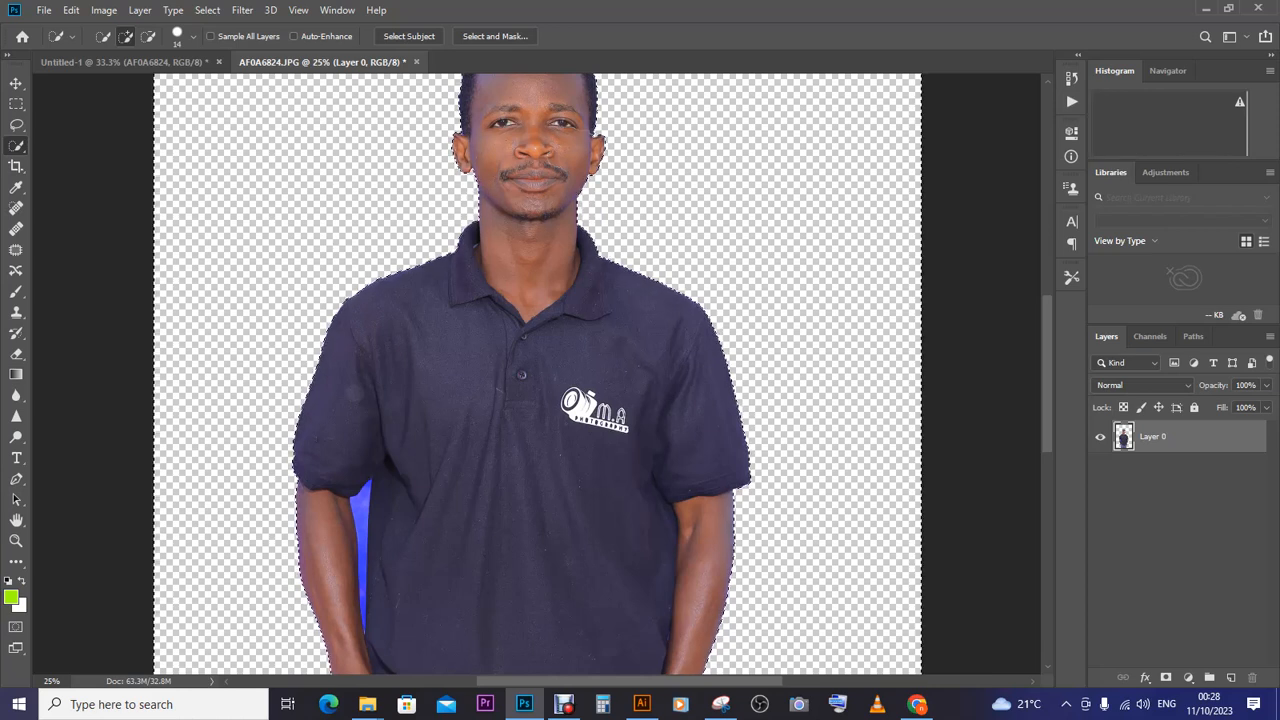
Step: Inspect the cut edges around the face and neck up close, undoing and repeating the backdrop deletion to compare
scroll(537, 374, up, 3)
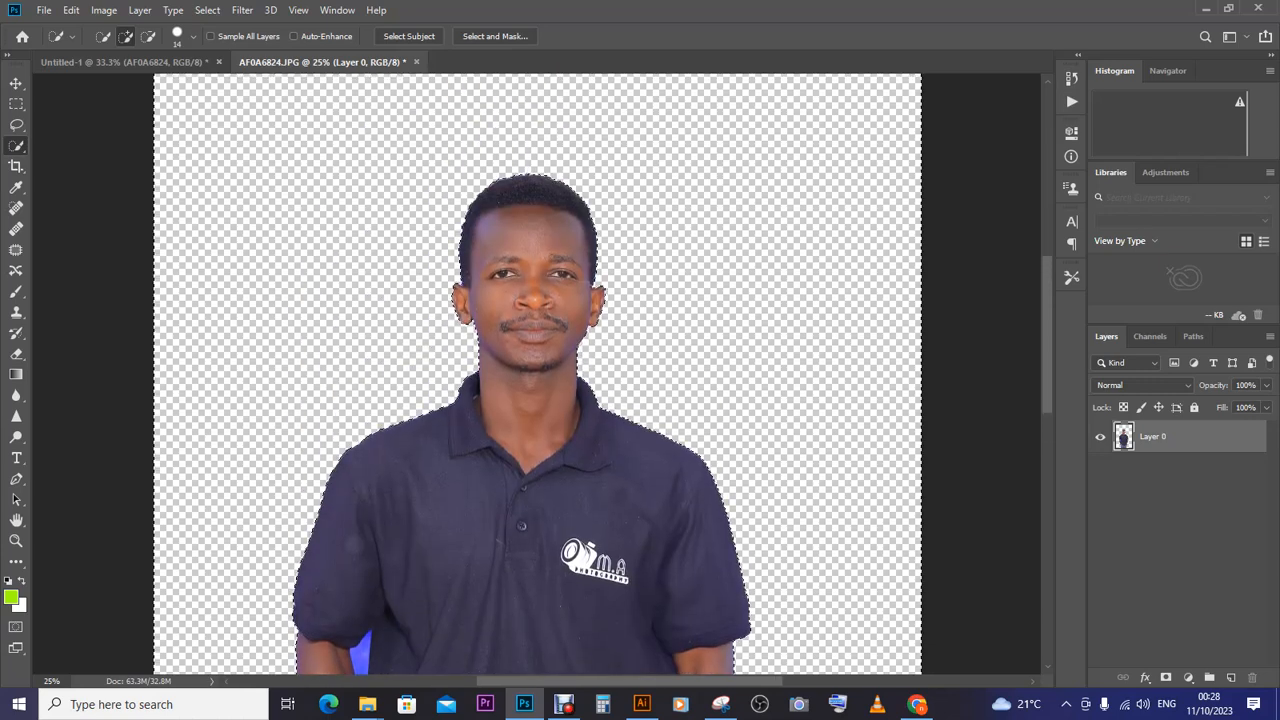
key(ctrl+plus)
key(ctrl+plus)
key(ctrl+plus)
key(ctrl+plus)
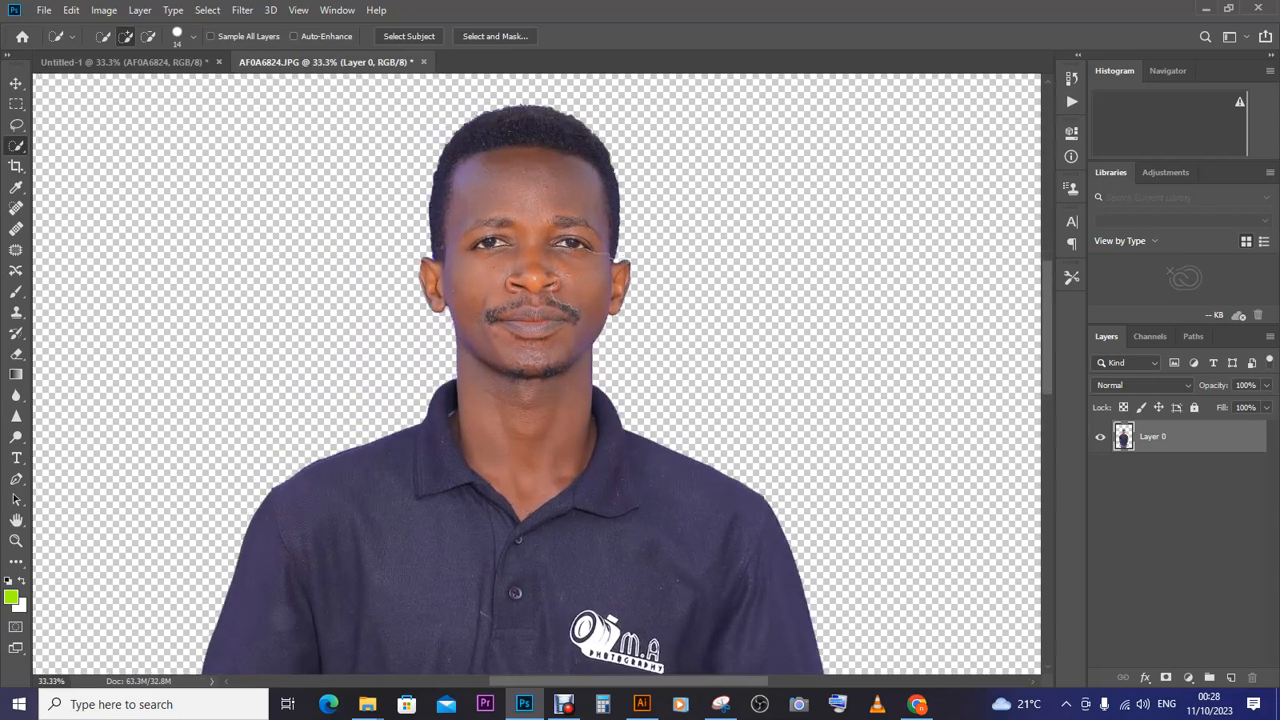
key(ctrl+plus)
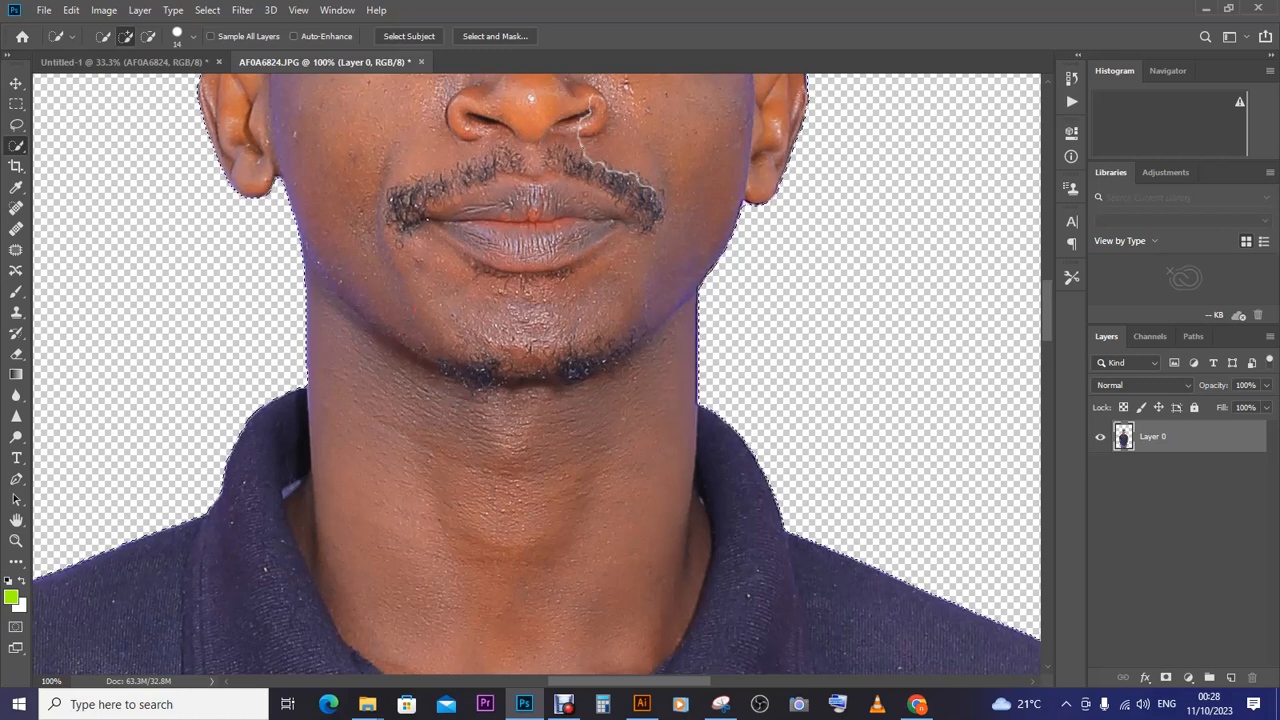
key(ctrl+z)
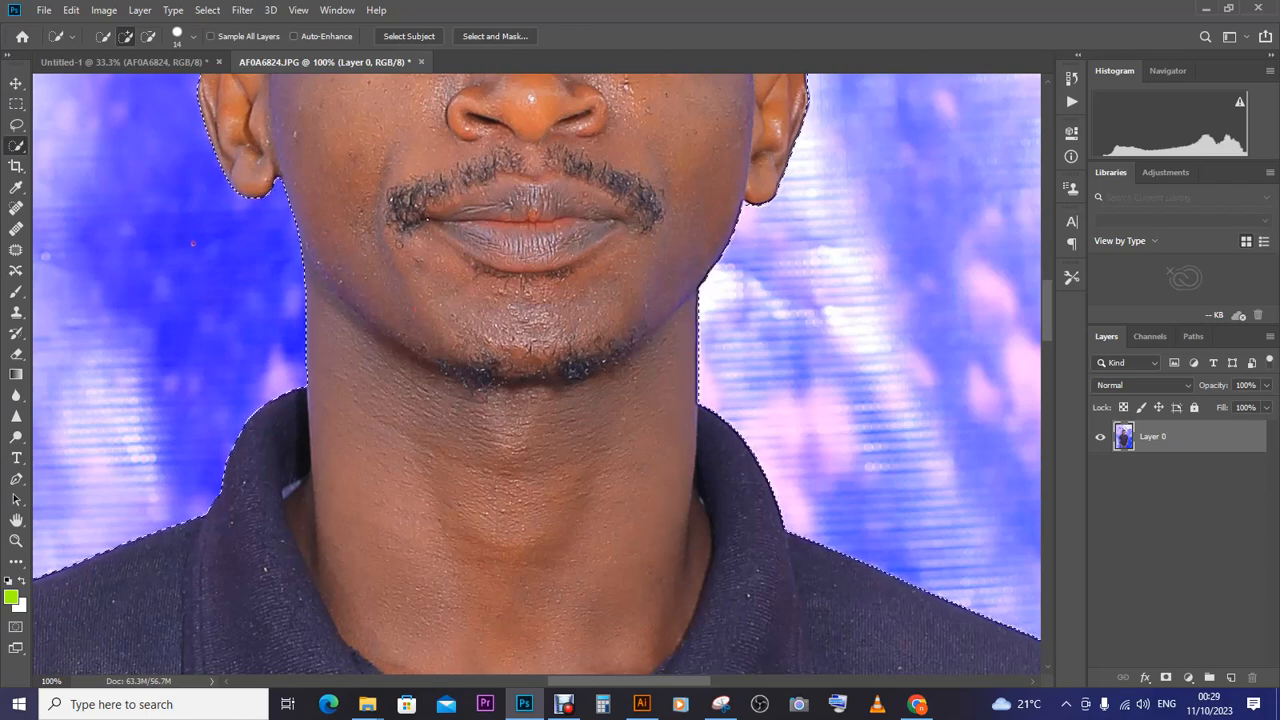
key(Delete)
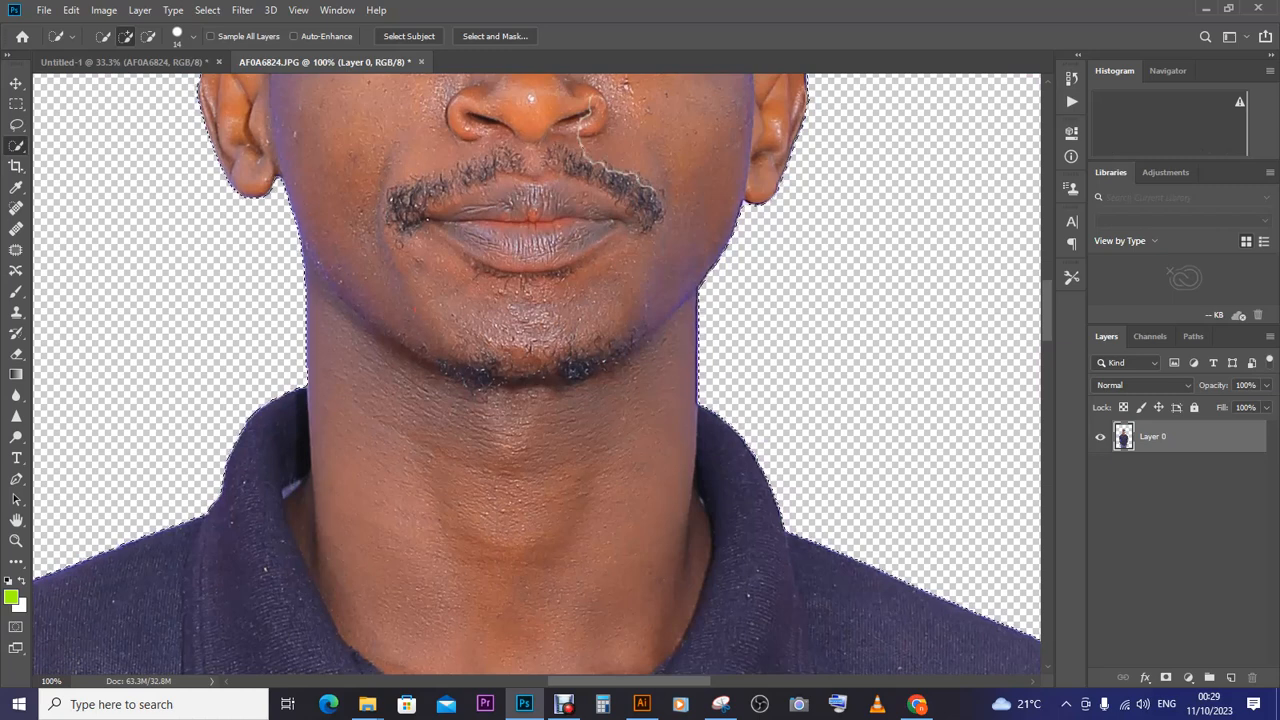
key(ctrl+z)
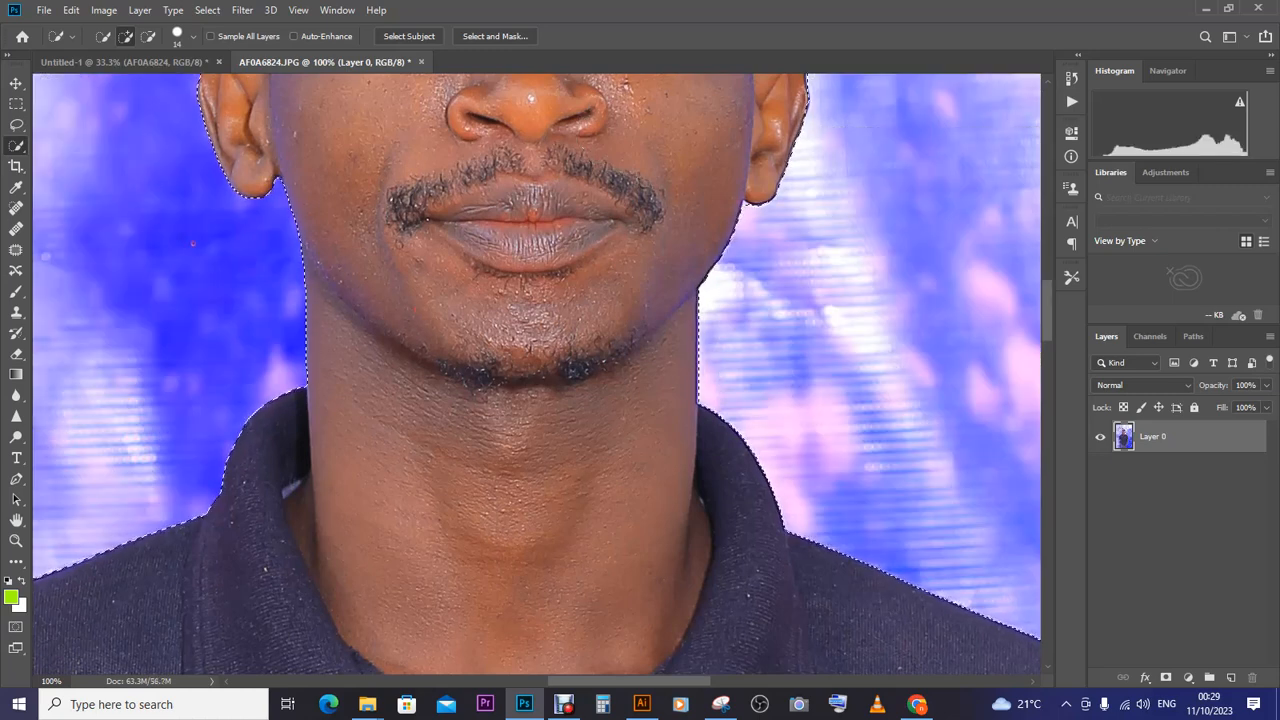
Step: Set the Quick Selection brush size to 88 px
right_click(581, 140)
key(Escape)
click(193, 36)
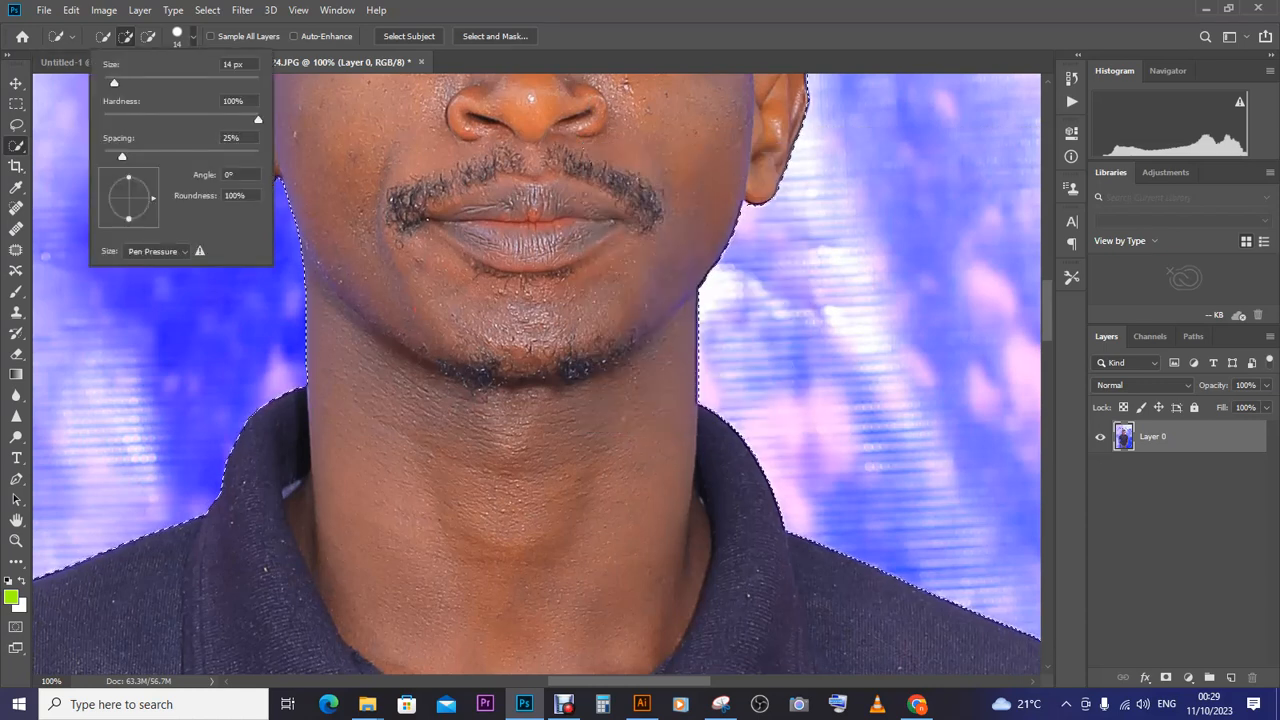
text(88)
key(Return)
key(alt)
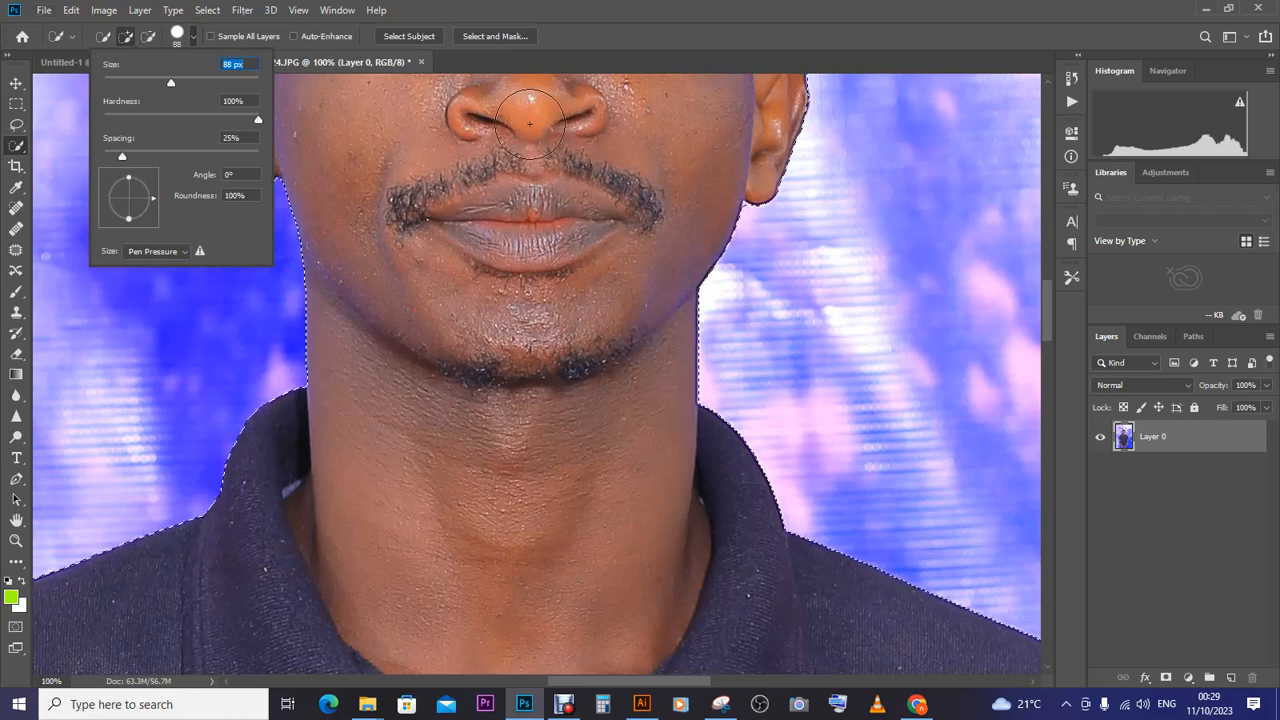
Step: Try to subtract areas along the hair and ears from the backdrop selection, and undo the strokes
click(530, 124)
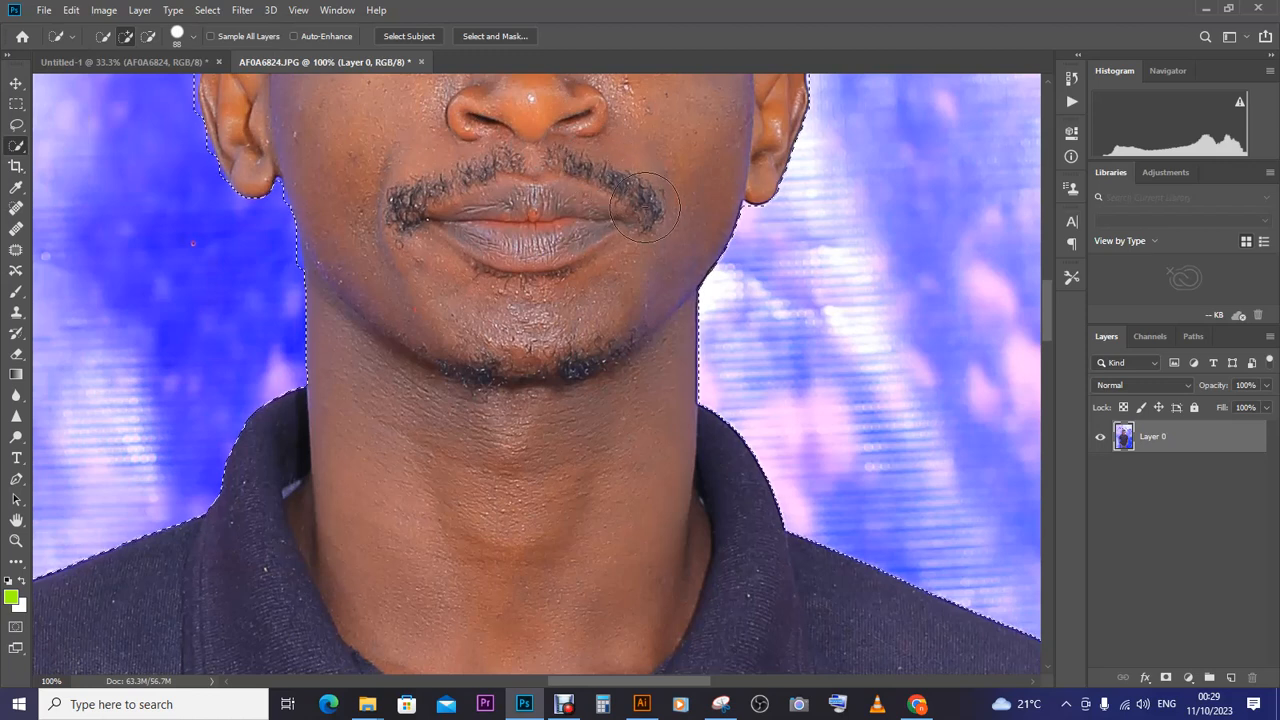
key(alt)
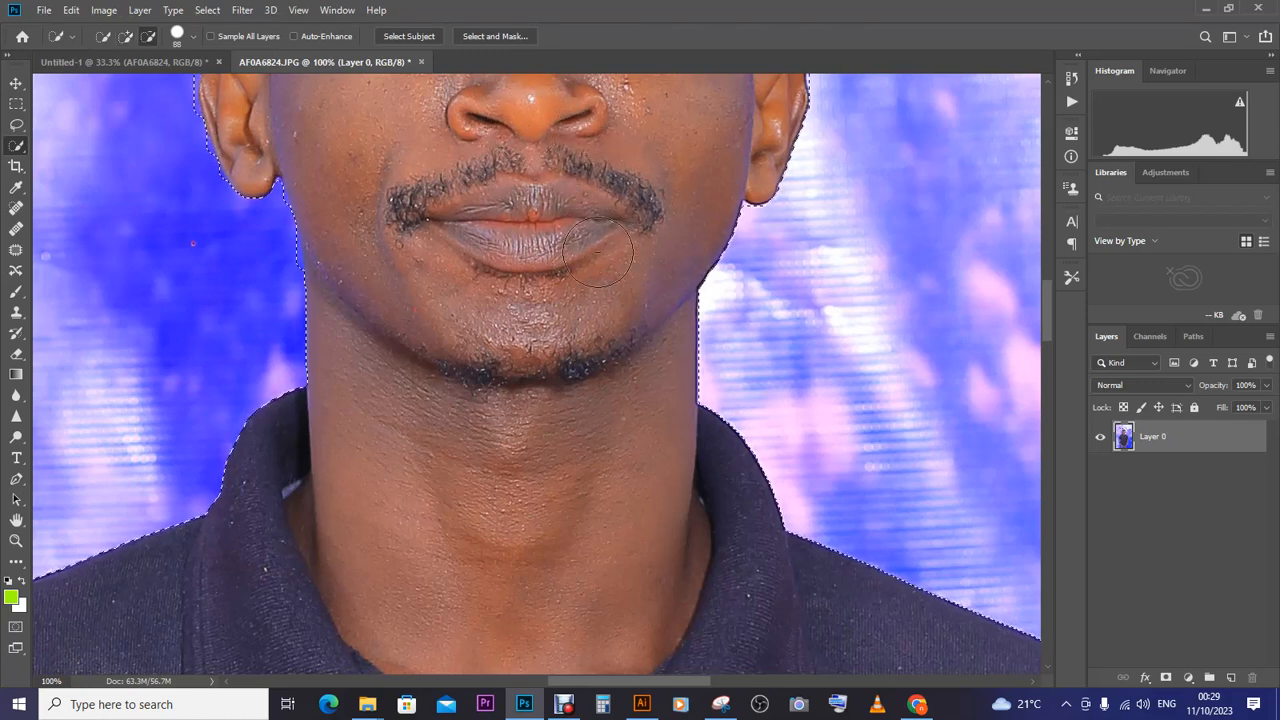
scroll(943, 277, up, 6)
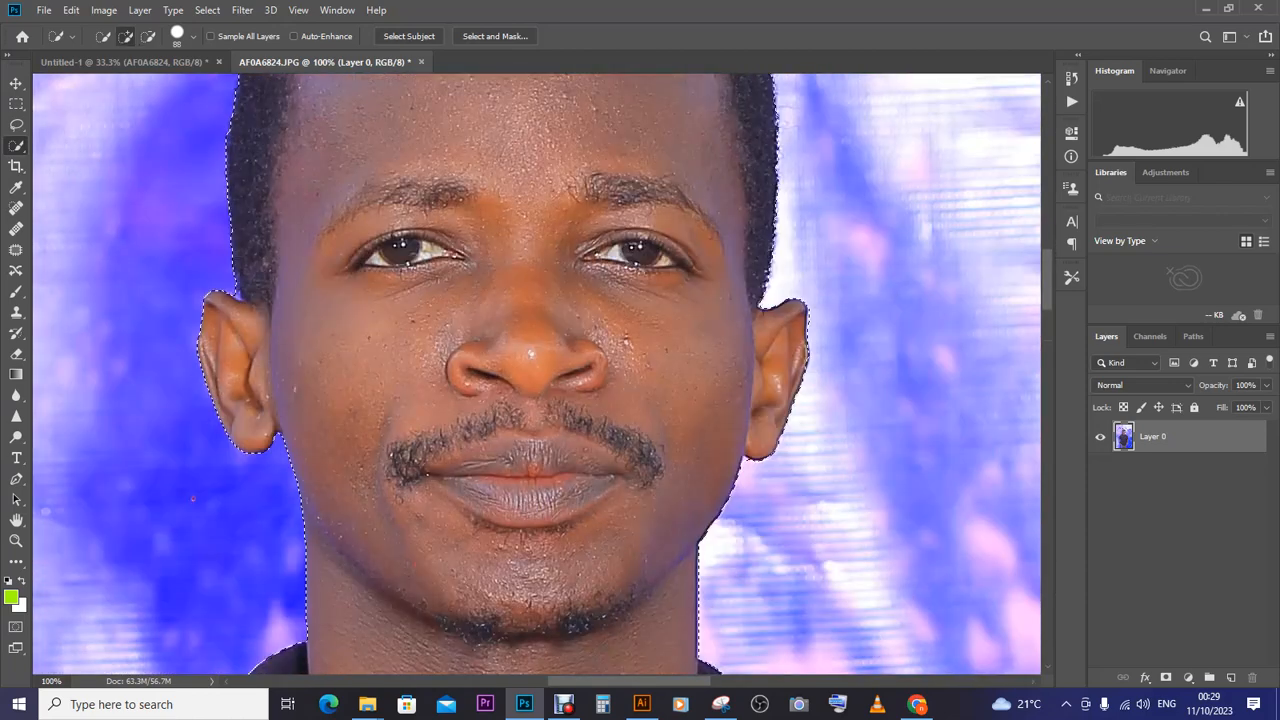
mouse_move(583, 276)
mouse_down()
mouse_move(572, 291)
mouse_move(703, 343)
mouse_move(694, 371)
mouse_move(657, 389)
mouse_up()
key(alt)
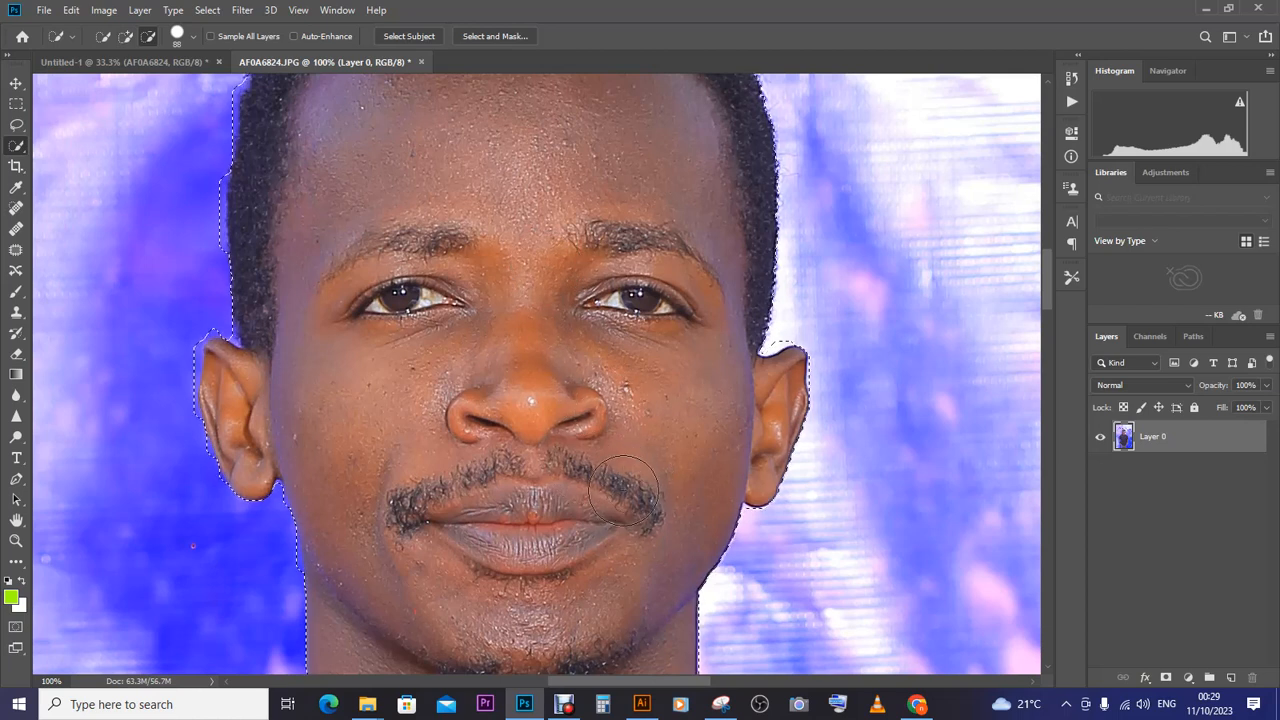
key(ctrl+alt+z)
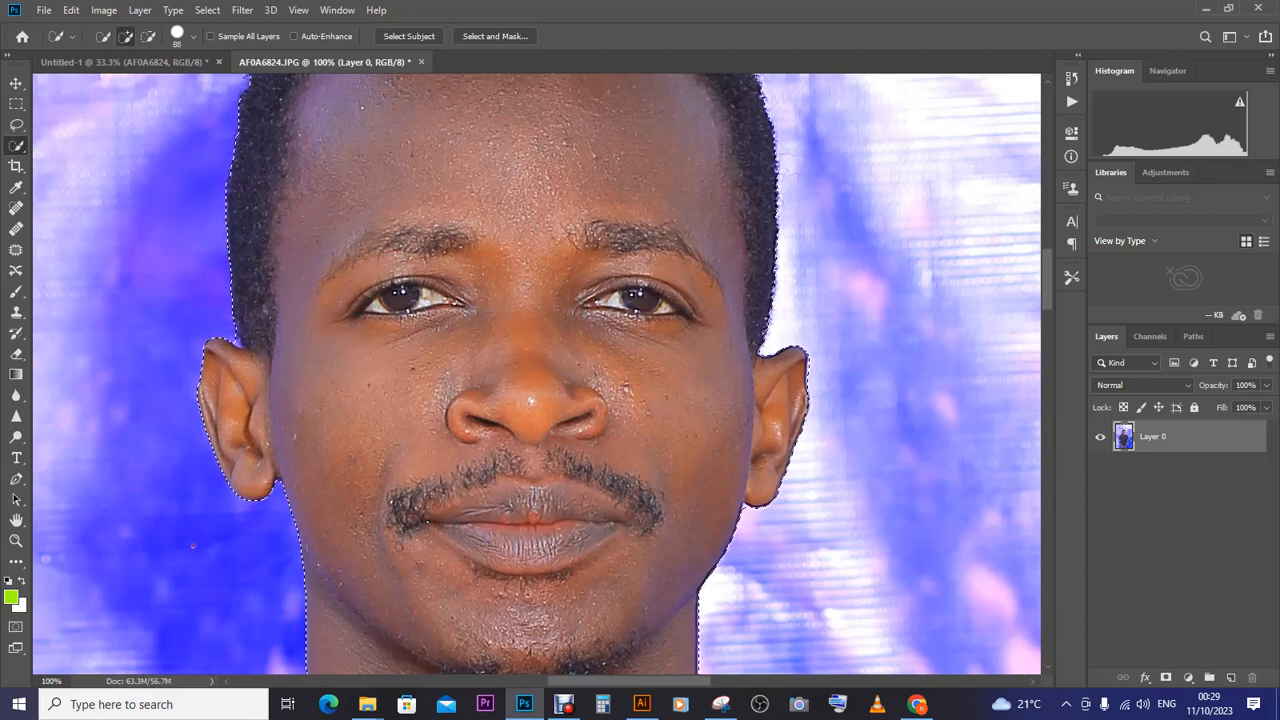
Step: Delete the selected backdrop around the man on Layer 0 and clear the selection
key(ctrl+minus)
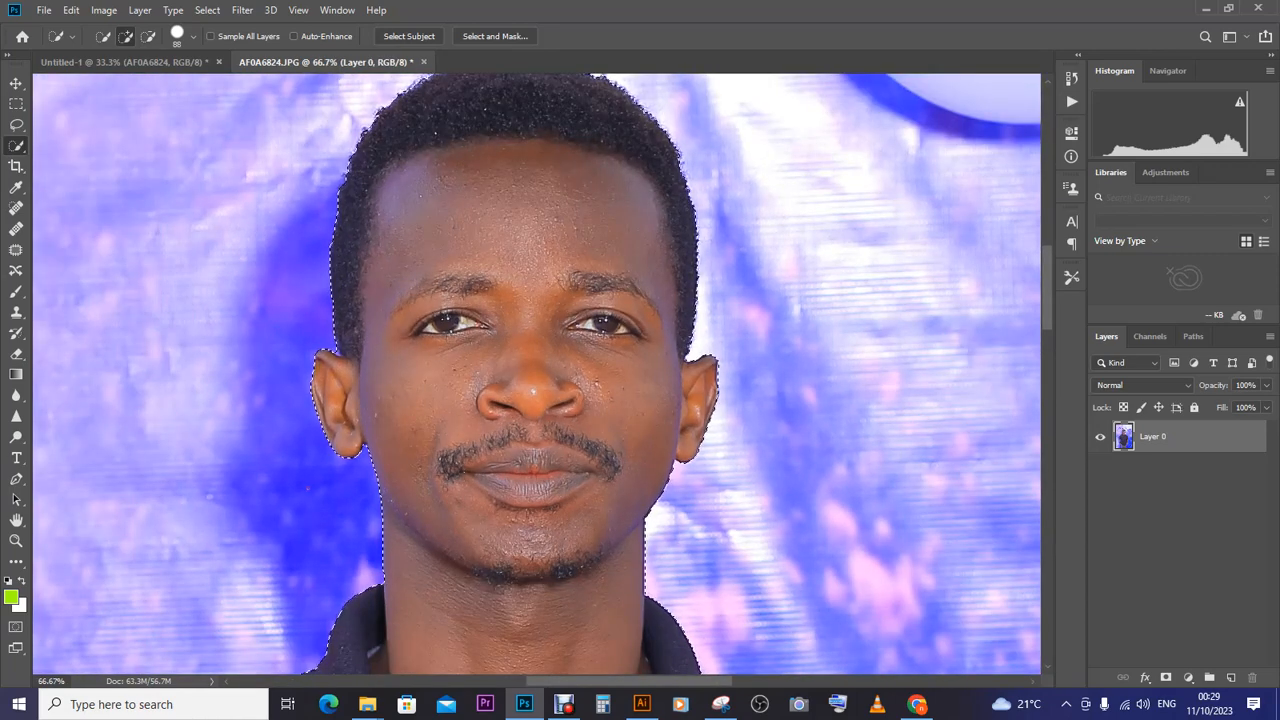
key(ctrl+minus)
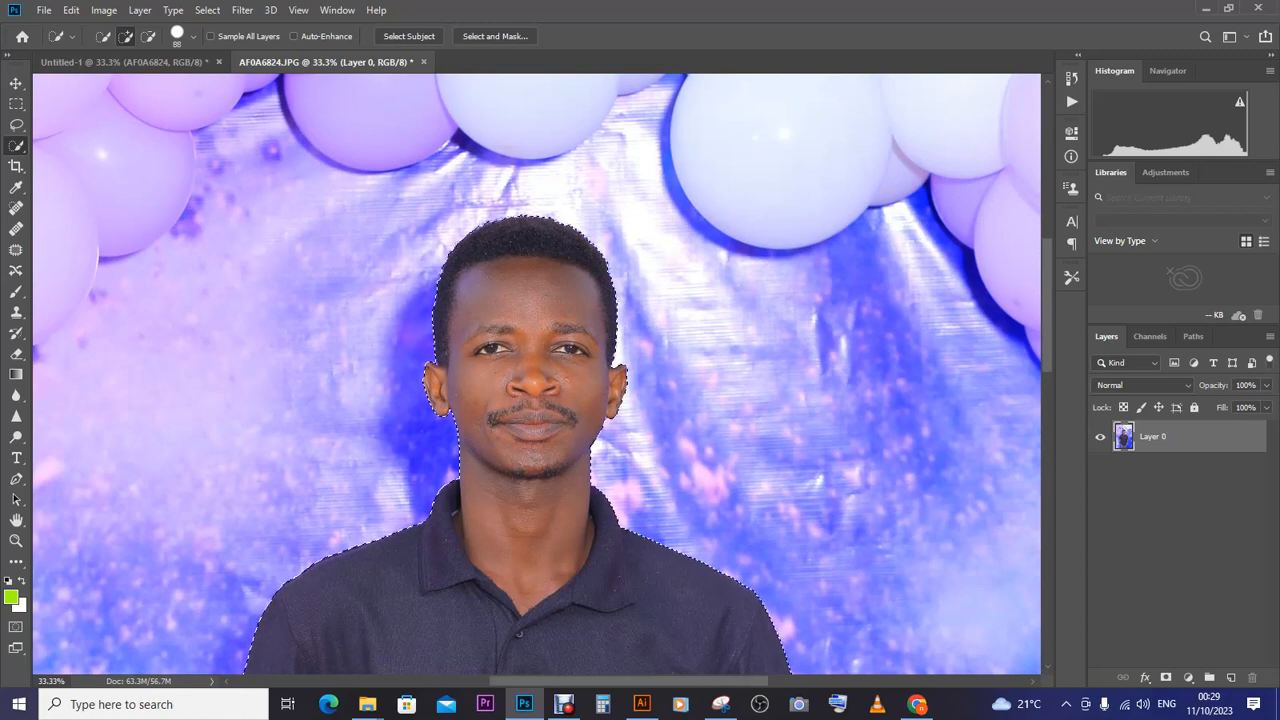
key(ctrl+minus)
key(ctrl+minus)
key(ctrl+minus)
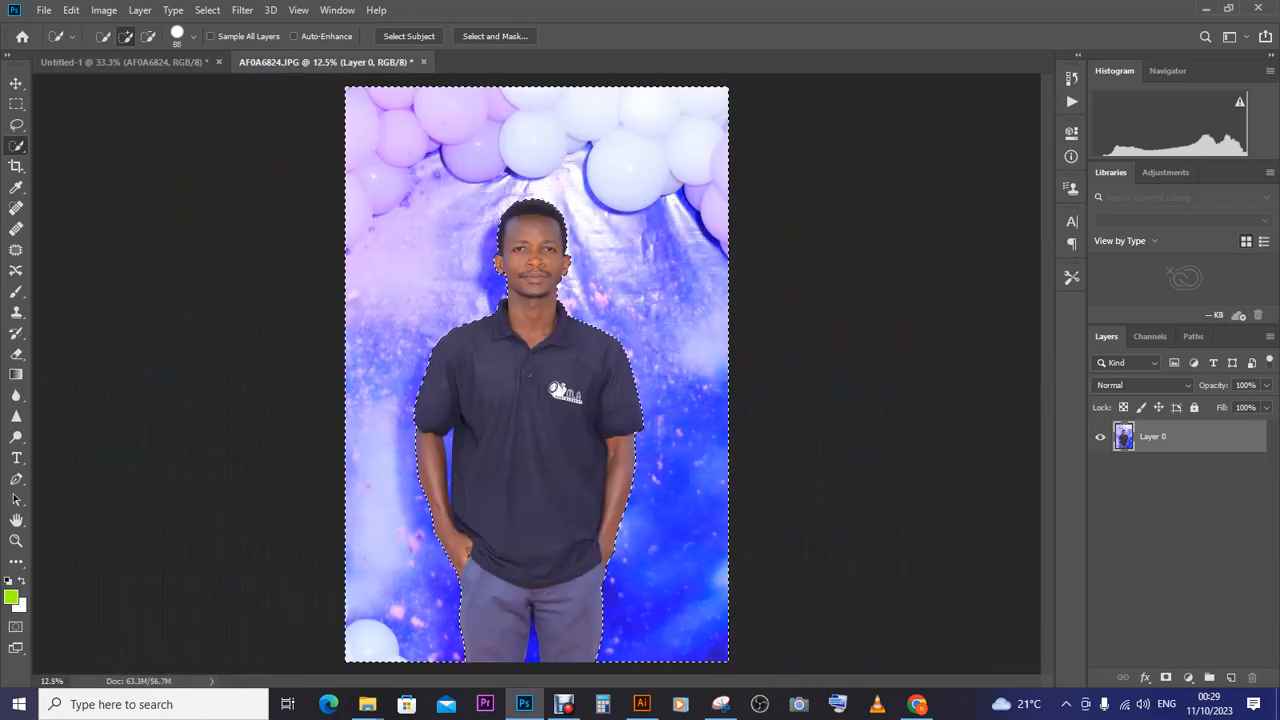
key(Delete)
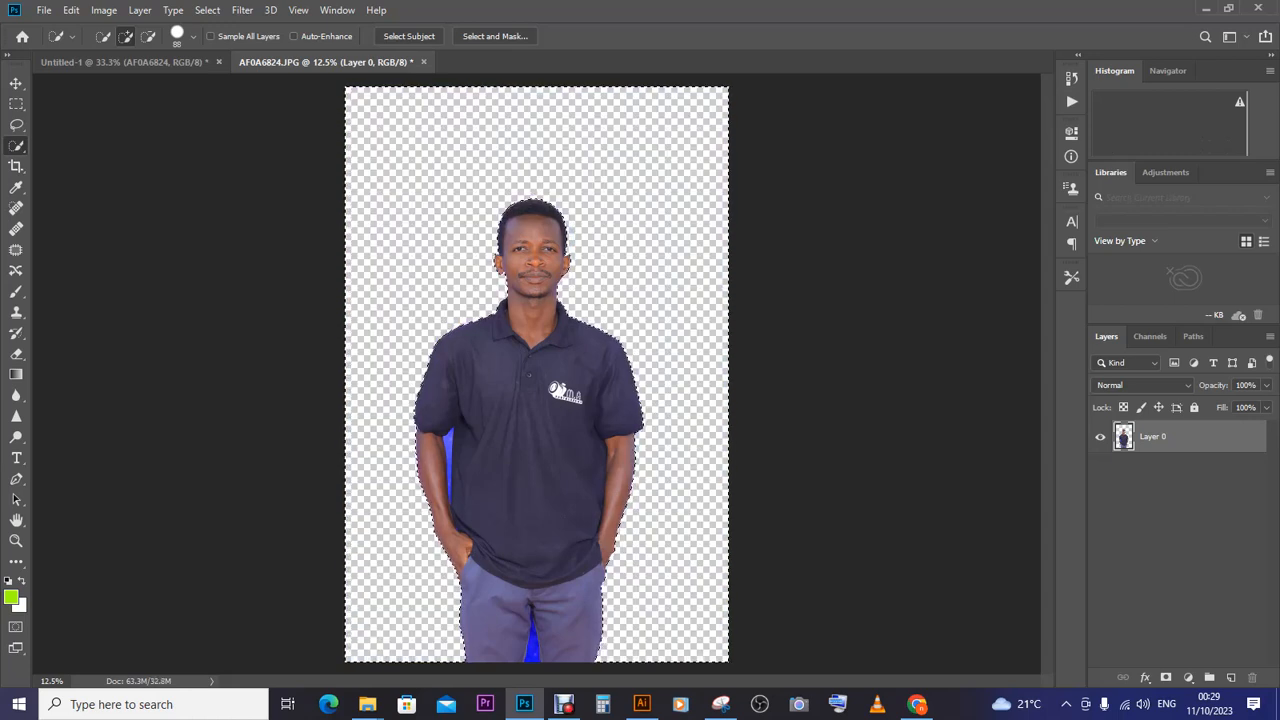
key(ctrl+d)
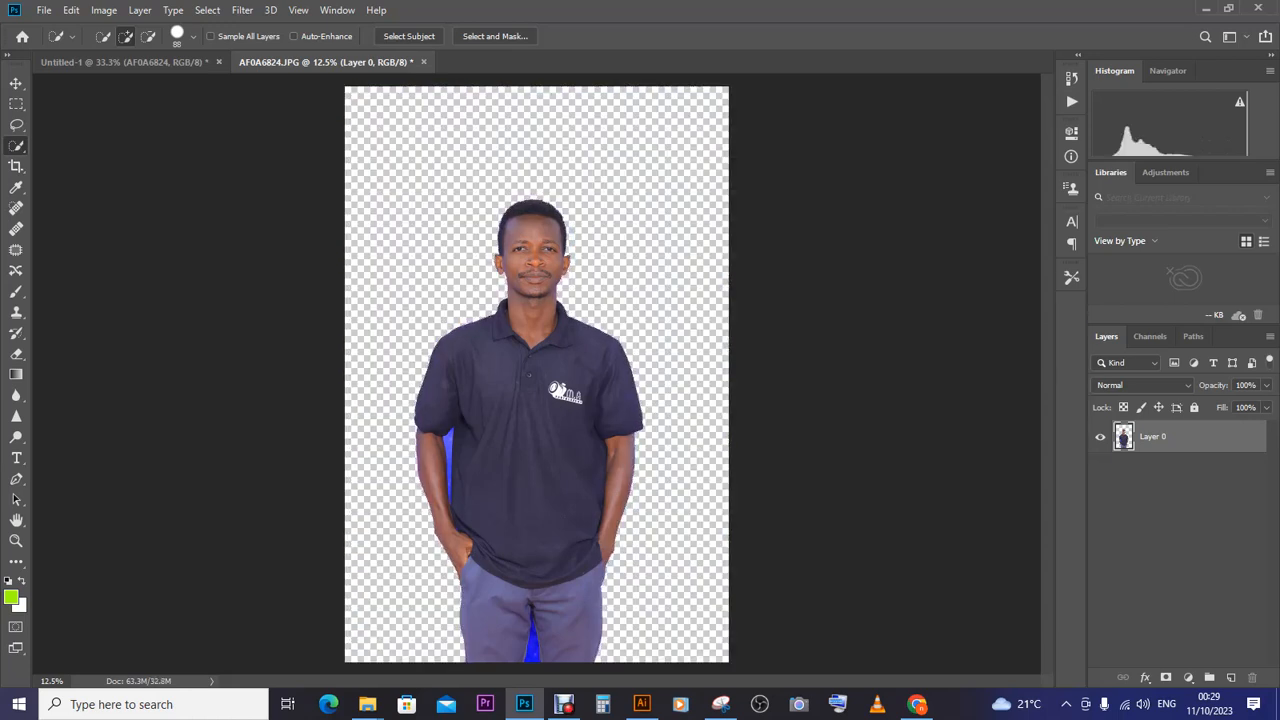
Step: Check the cut-out around the head and shoulders, and select the leftover blue backdrop between the man's legs
key(ctrl+plus)
key(ctrl+plus)
key(ctrl+plus)
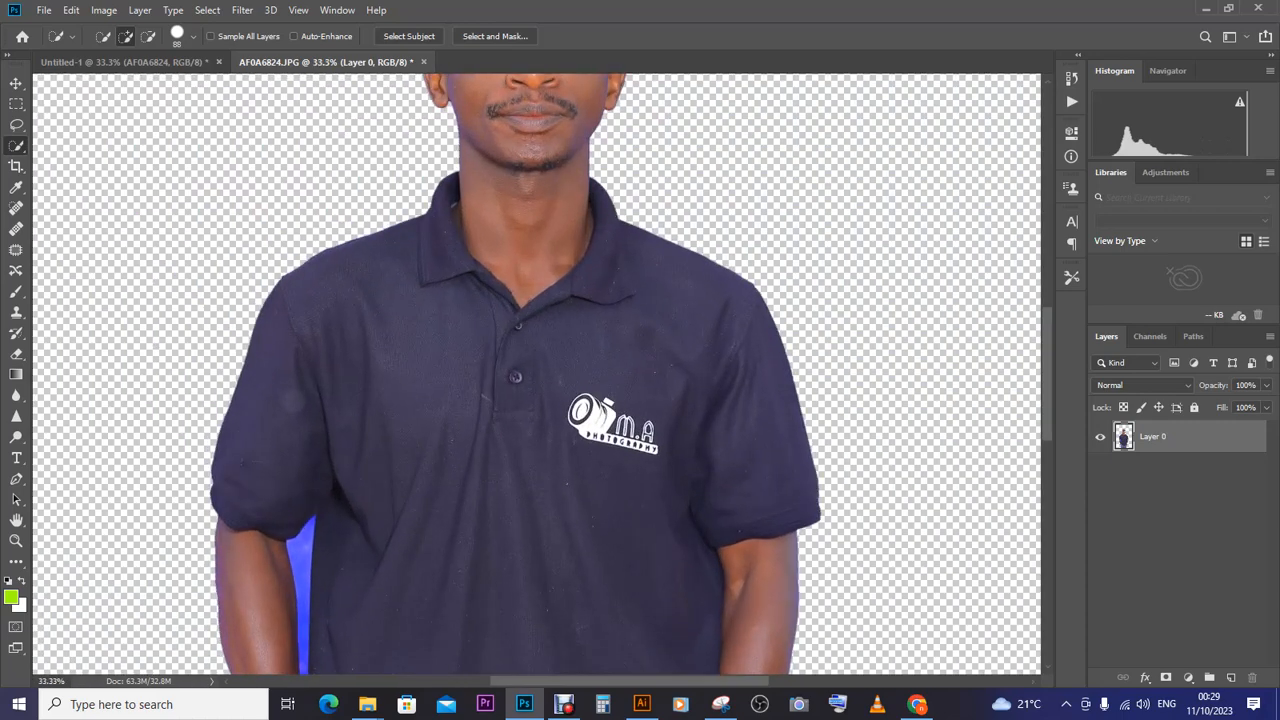
scroll(542, 374, up, 4)
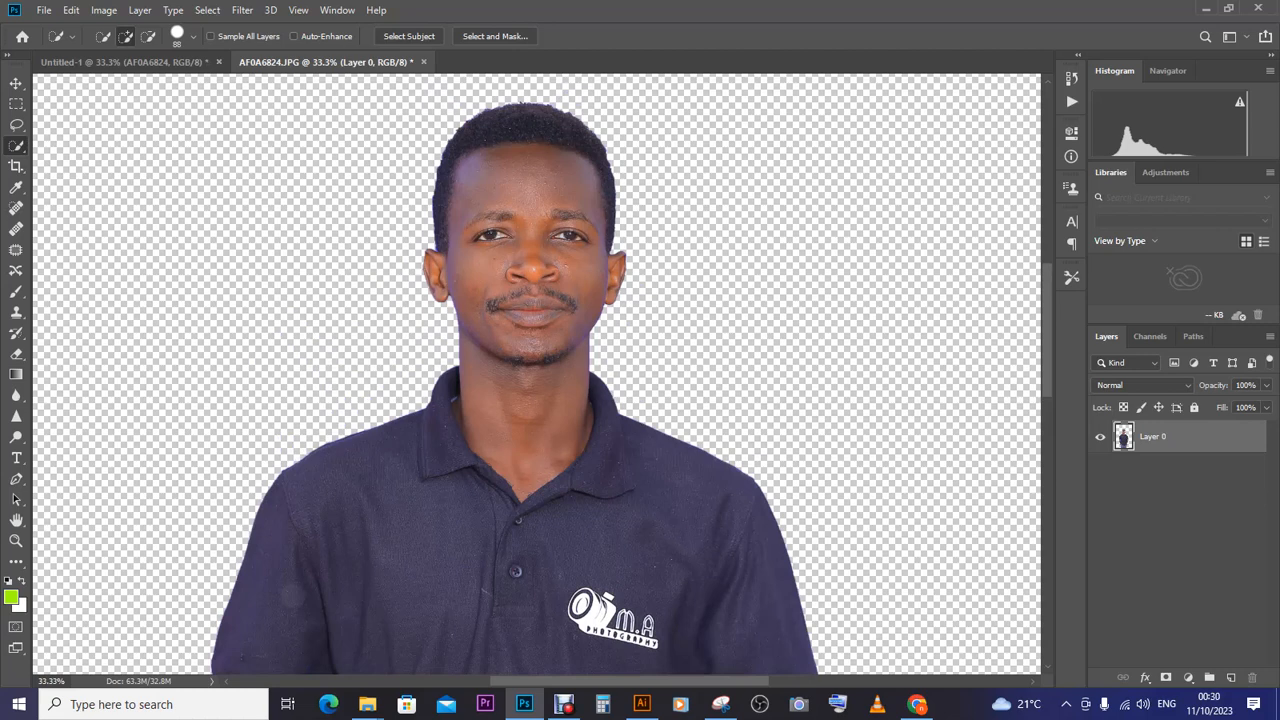
key(ctrl+0)
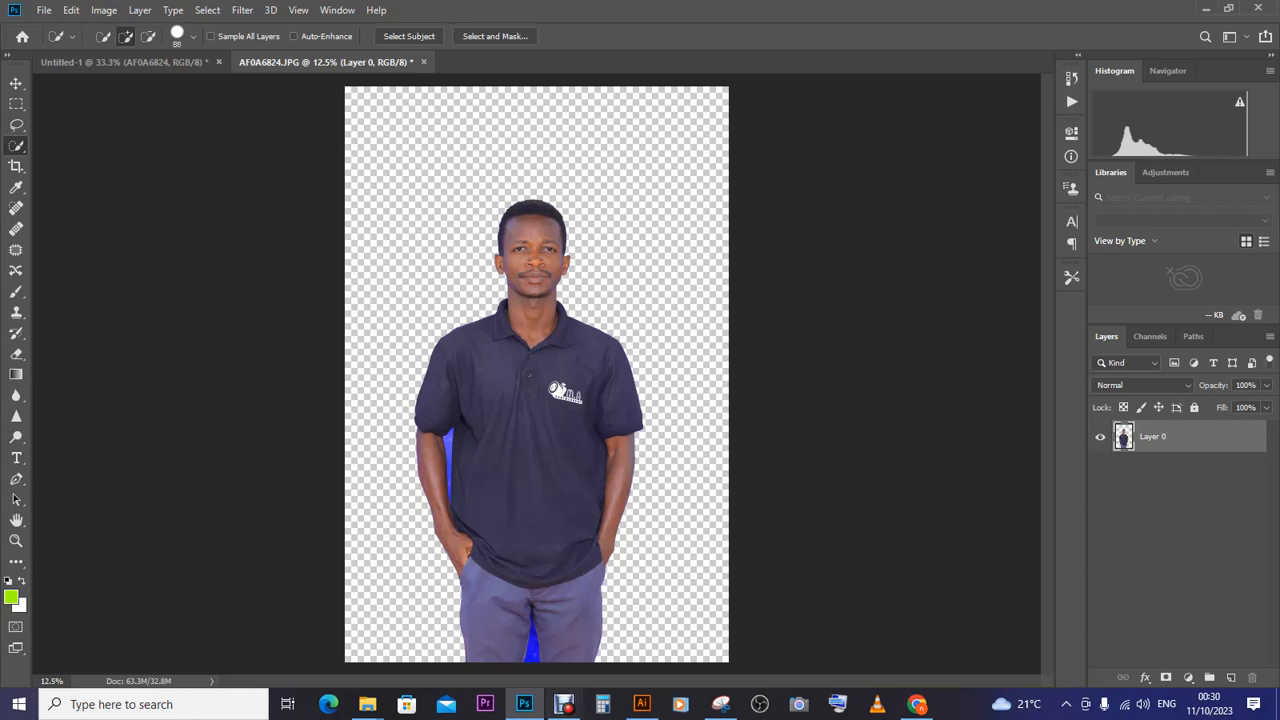
click(533, 648)
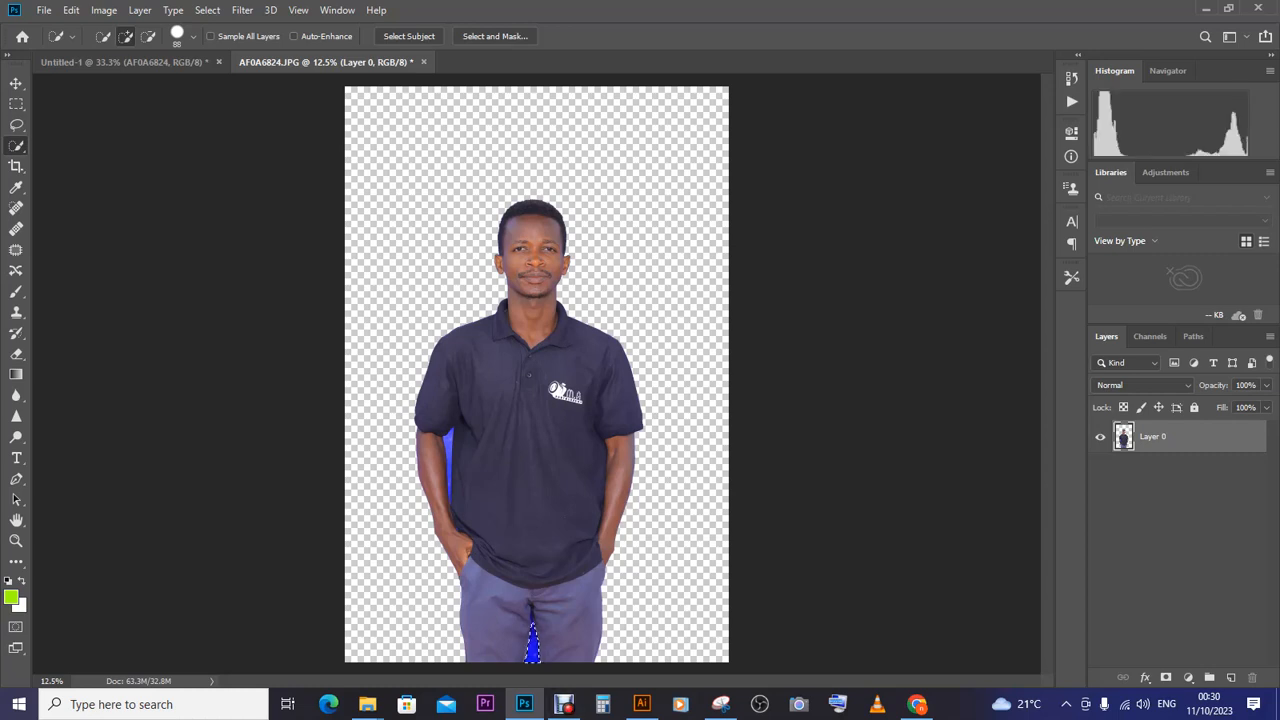
Step: Reduce the Quick Selection brush size to 40 px for the narrow blue gap between the legs
key(ctrl+plus)
key(ctrl+plus)
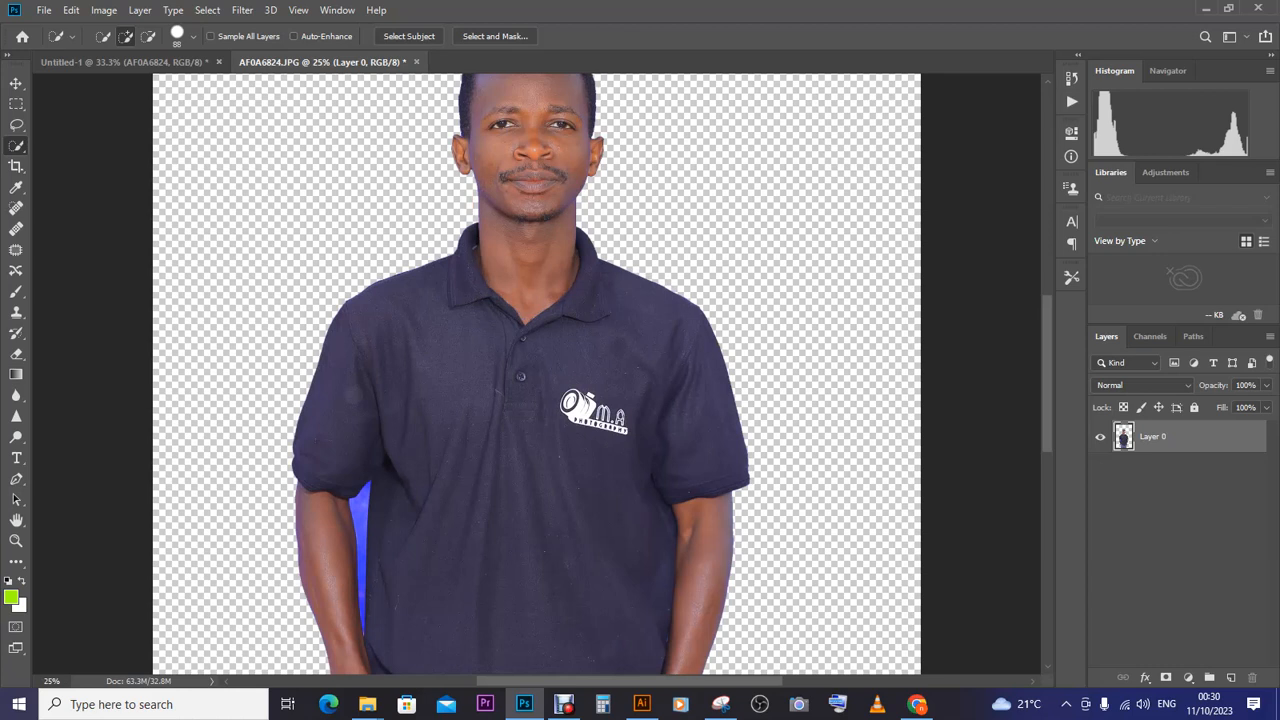
scroll(537, 374, down, 5)
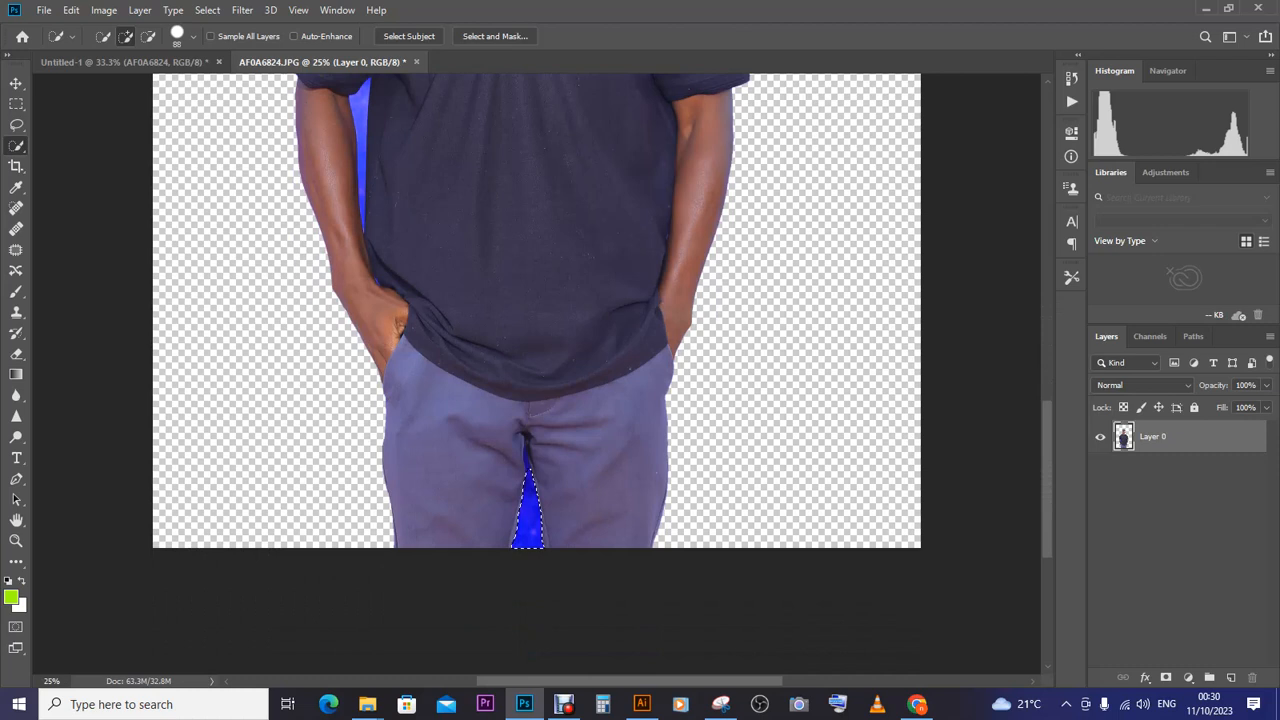
key(ctrl+plus)
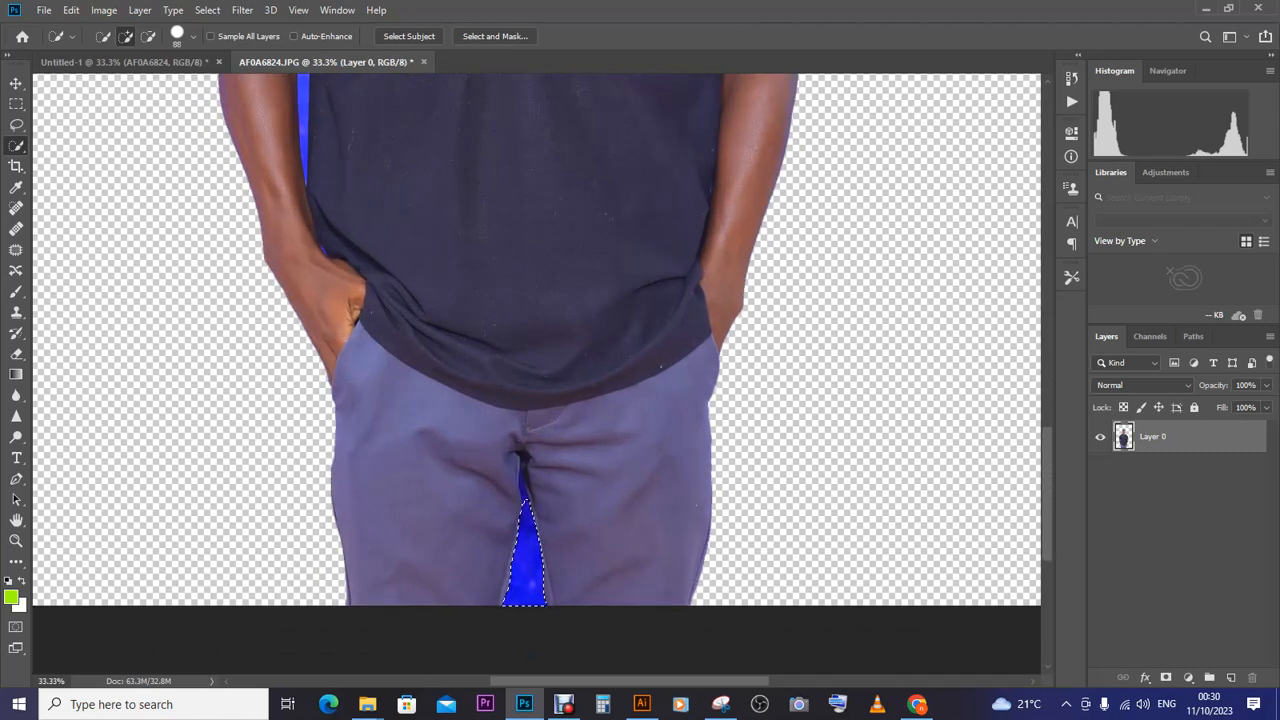
click(193, 37)
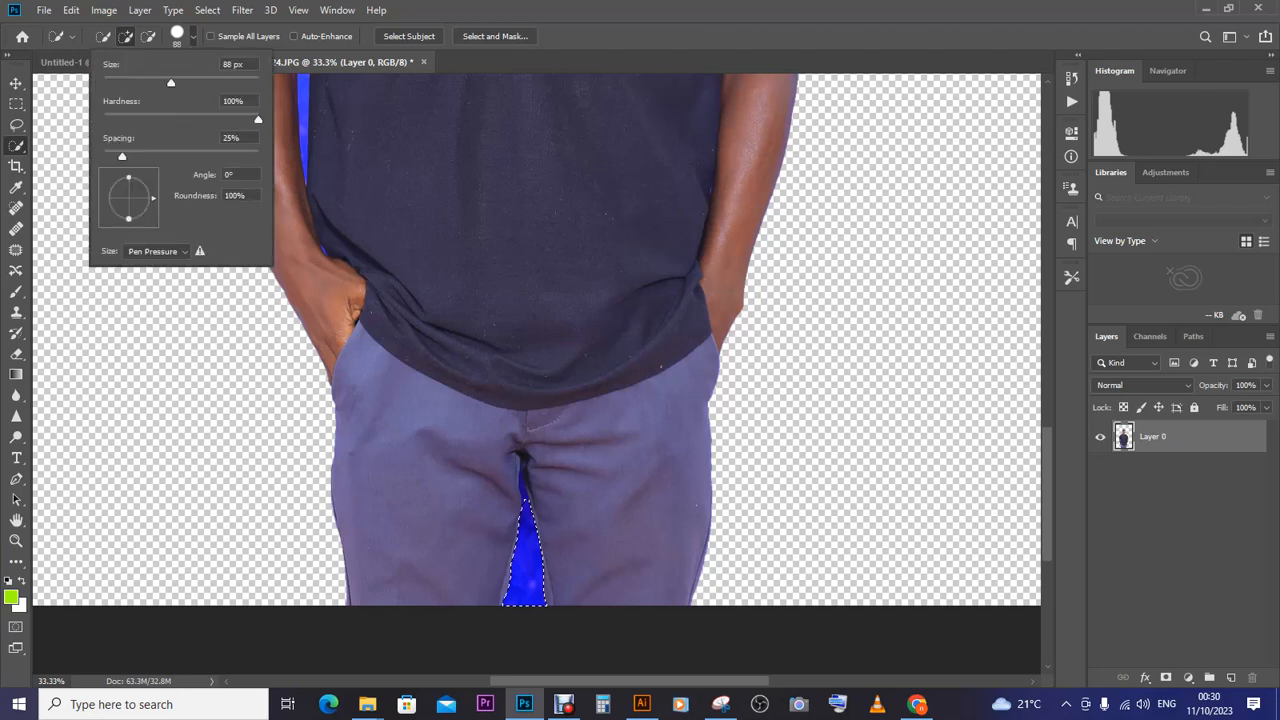
drag(171, 82, 134, 82)
key(Return)
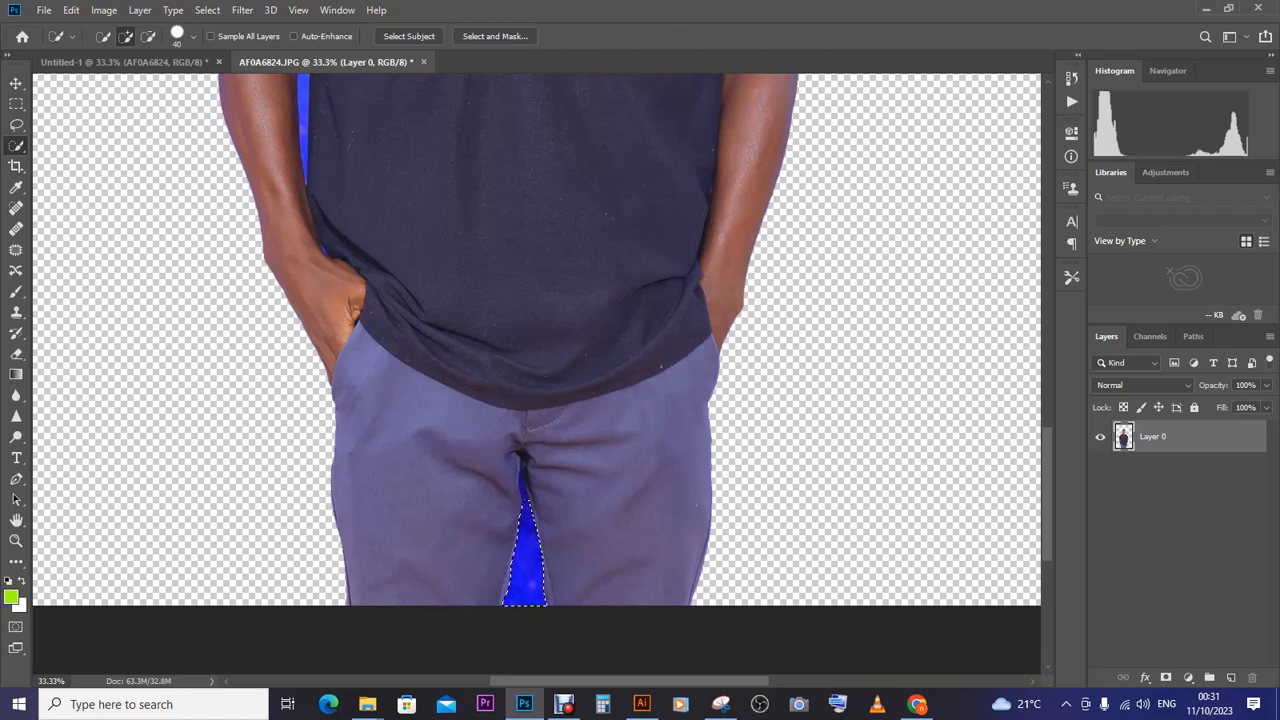
Step: Delete the selected blue backdrop between the man's legs and clear the selection
key(Delete)
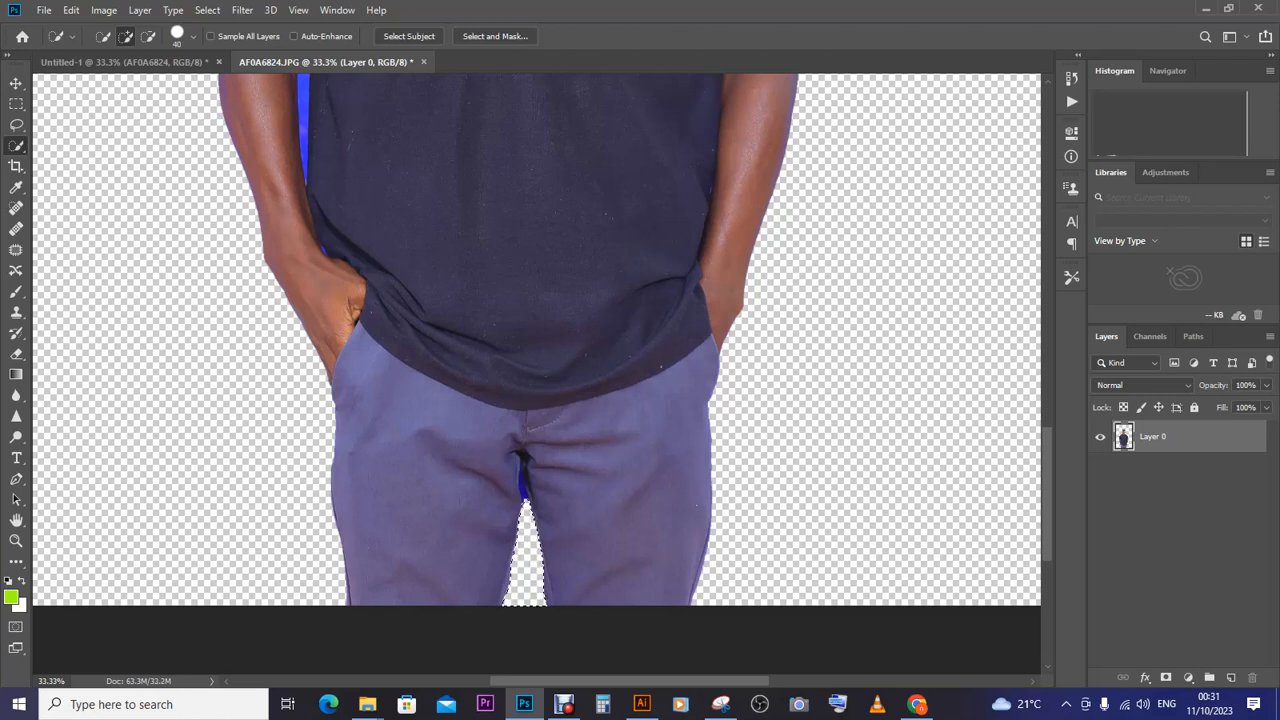
key(ctrl+d)
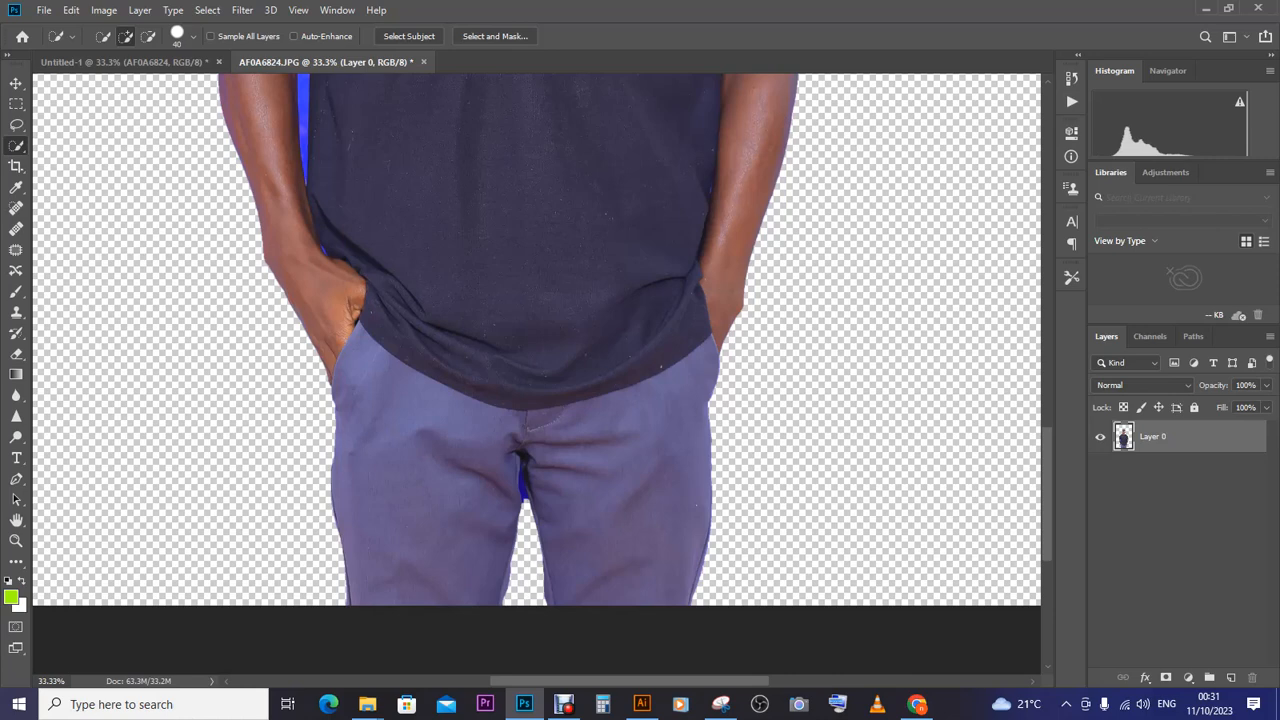
Step: Start a Pen tool path along the left edge of the blue sliver left below the crotch
key(ctrl+plus)
key(ctrl+plus)
key(ctrl+plus)
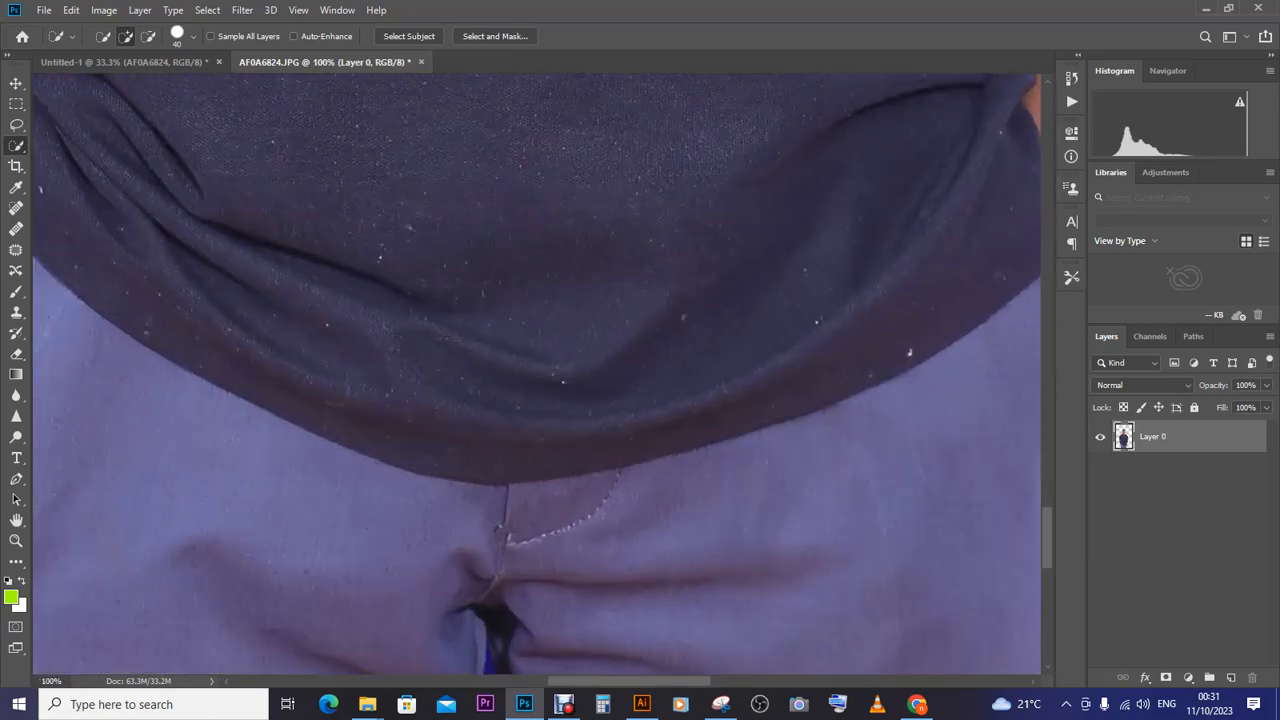
scroll(1015, 450, down, 5)
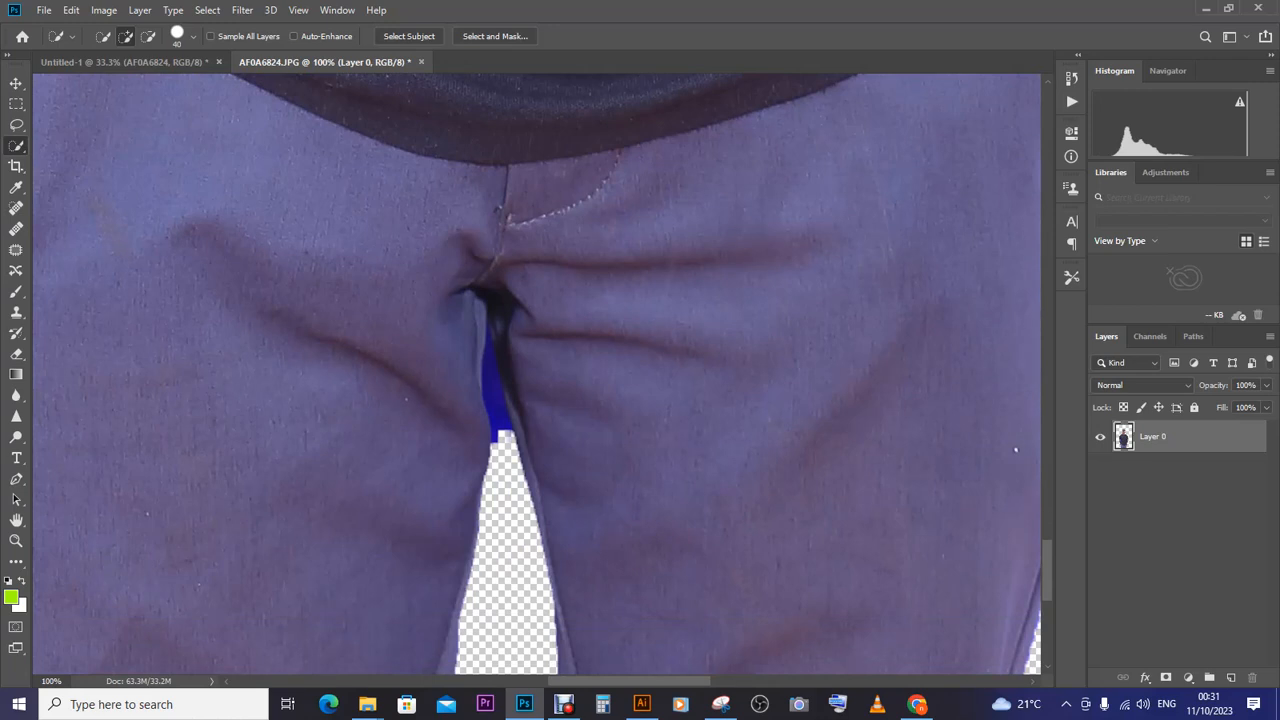
key(ctrl+plus)
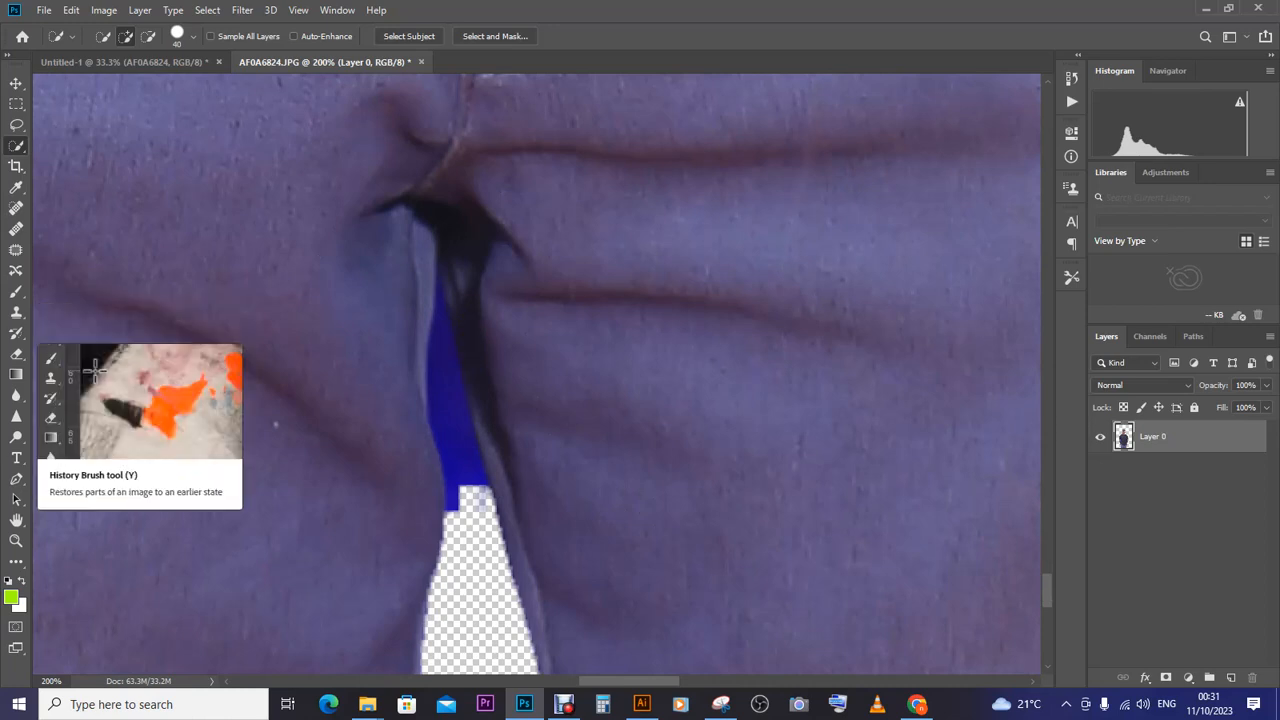
click(16, 479)
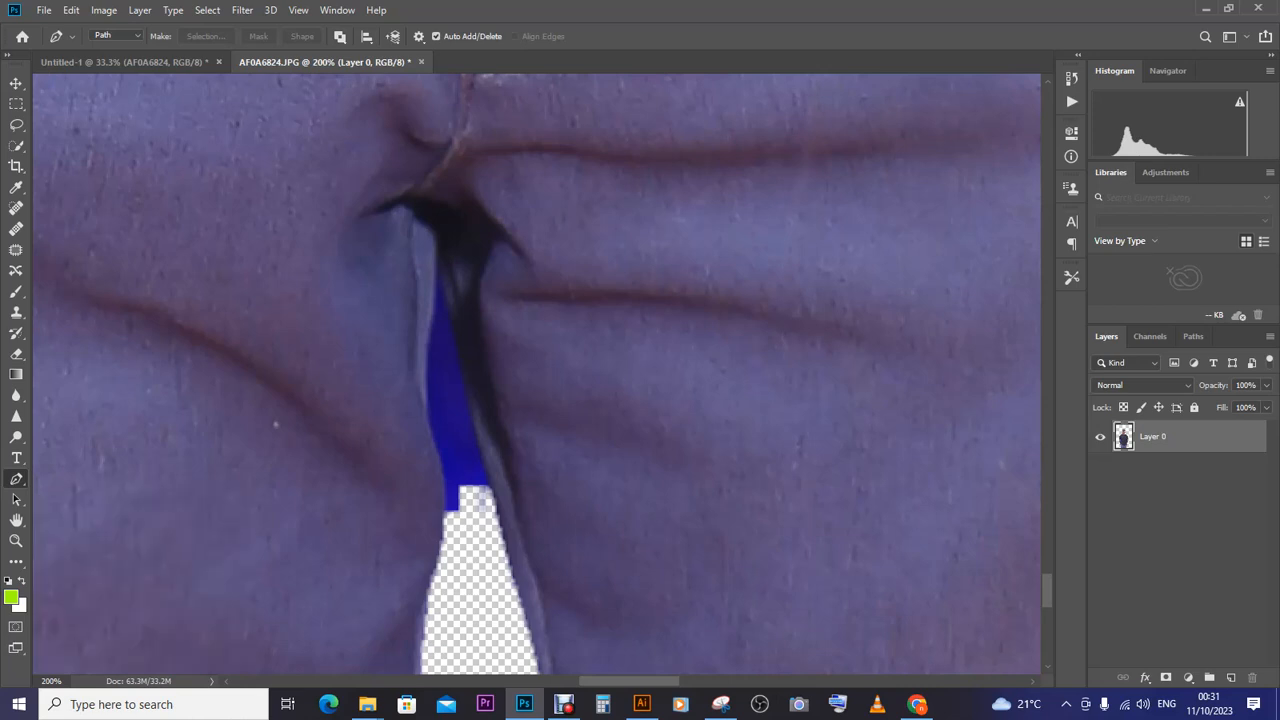
click(443, 515)
click(428, 422)
drag(428, 422, 406, 377)
drag(432, 320, 449, 283)
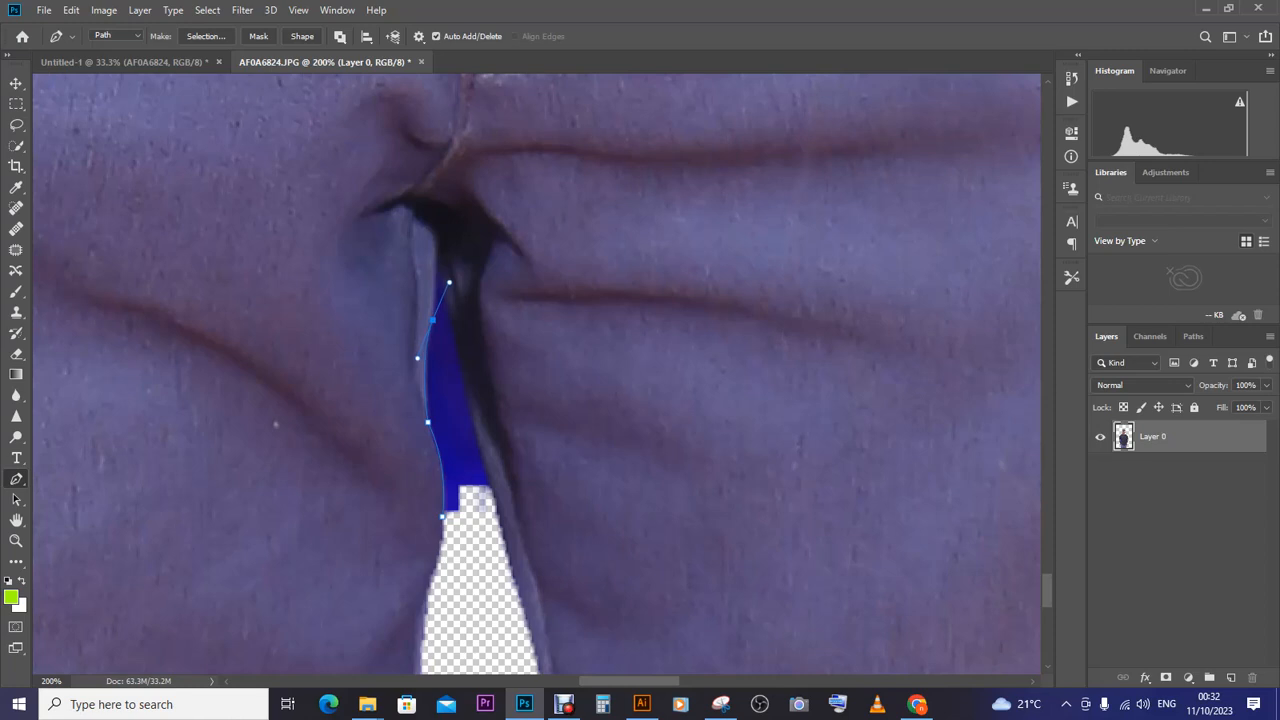
Step: Continue the path around the sliver's upper tip and down its right edge, removing the outgoing curve handles at the anchors
alt+click(432, 320)
drag(435, 236, 430, 218)
alt+click(435, 237)
click(456, 330)
drag(490, 472, 504, 498)
alt+click(490, 473)
scroll(528, 624, down, 5)
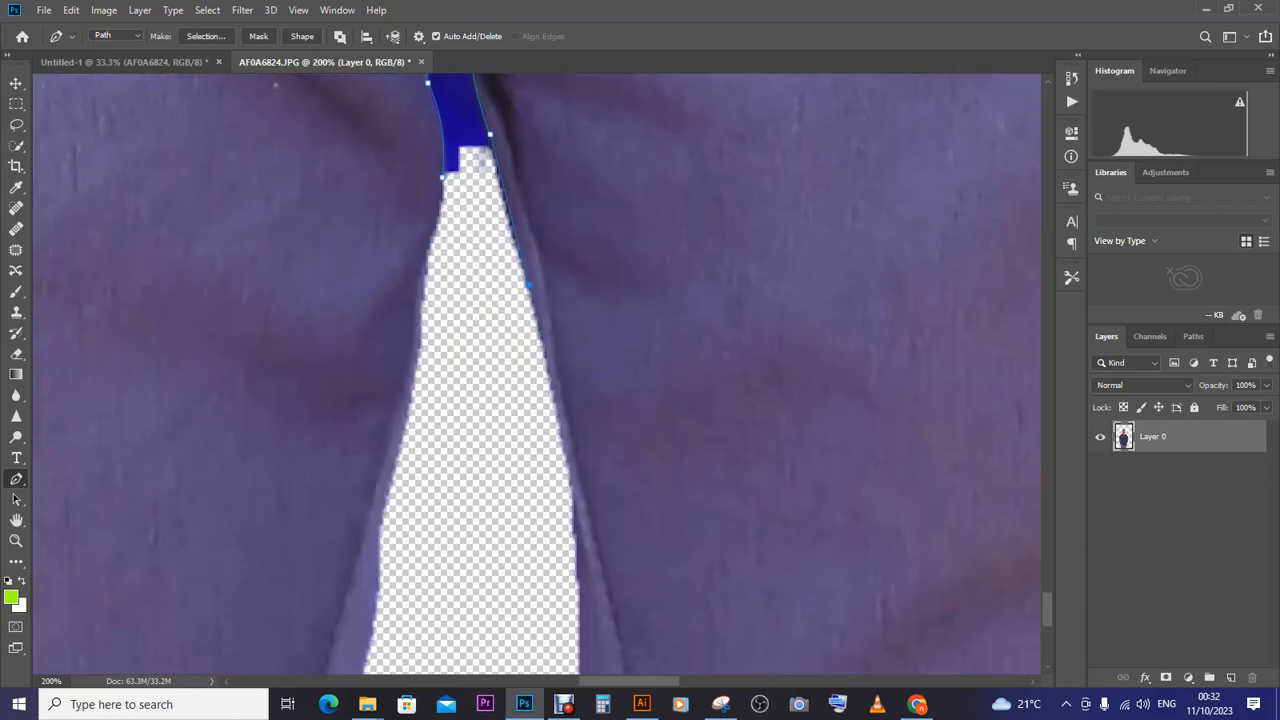
Step: Carry the path down the right inner leg, across the transparent gap and back up the left leg to close it
click(556, 416)
click(570, 461)
click(494, 469)
click(408, 441)
drag(423, 257, 418, 220)
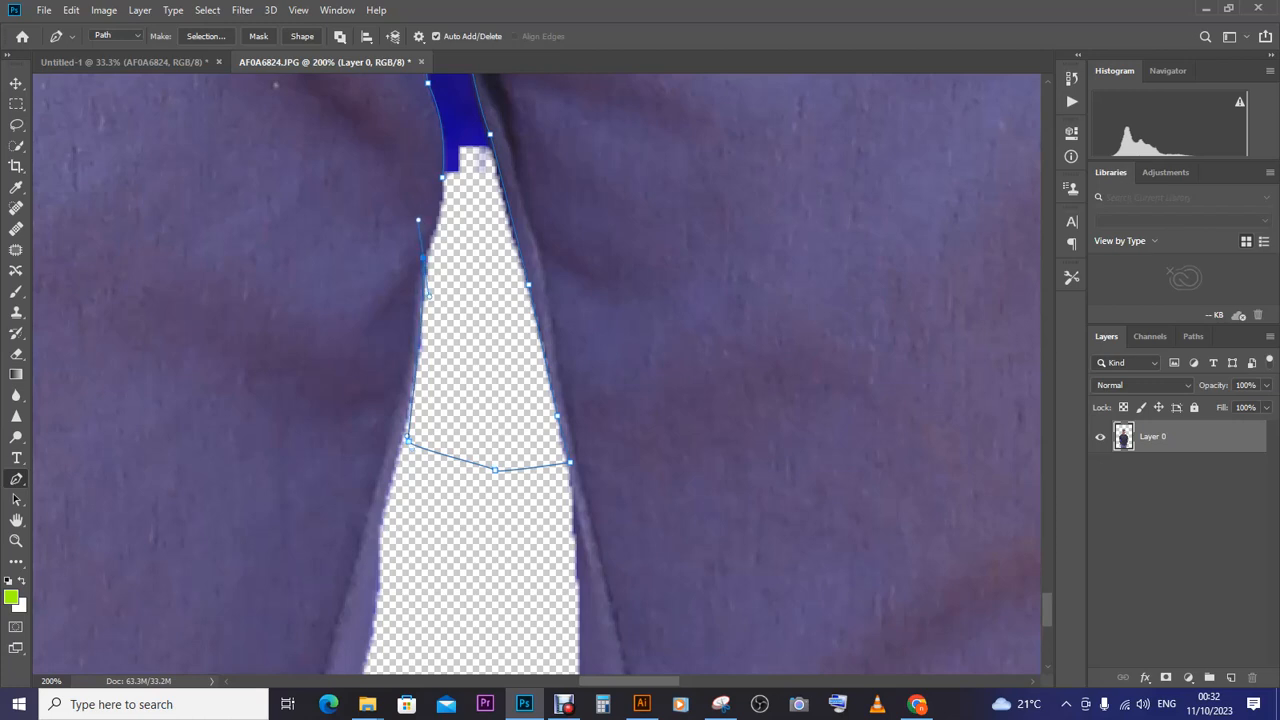
alt+click(423, 257)
click(445, 190)
Step: Convert the closed path to a selection with a feather radius of 1 pixel, delete the enclosed blue sliver and deselect
key(ctrl+minus)
key(ctrl+minus)
key(ctrl+minus)
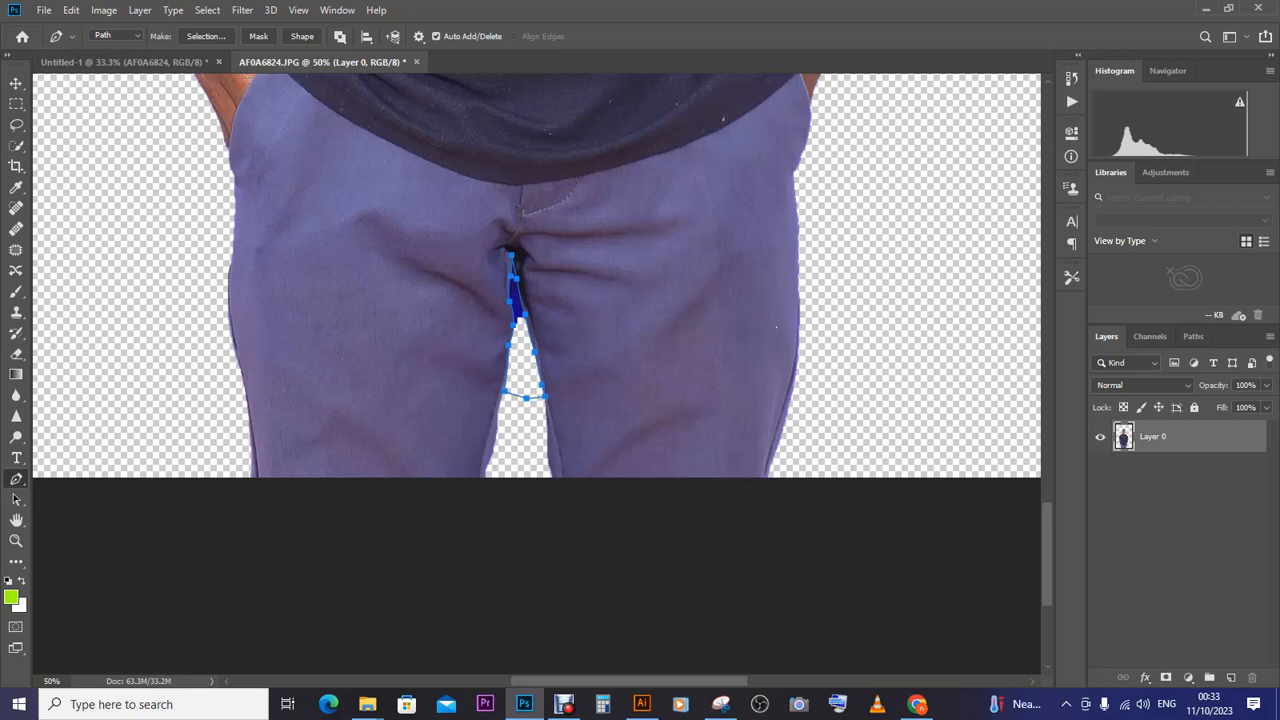
click(206, 36)
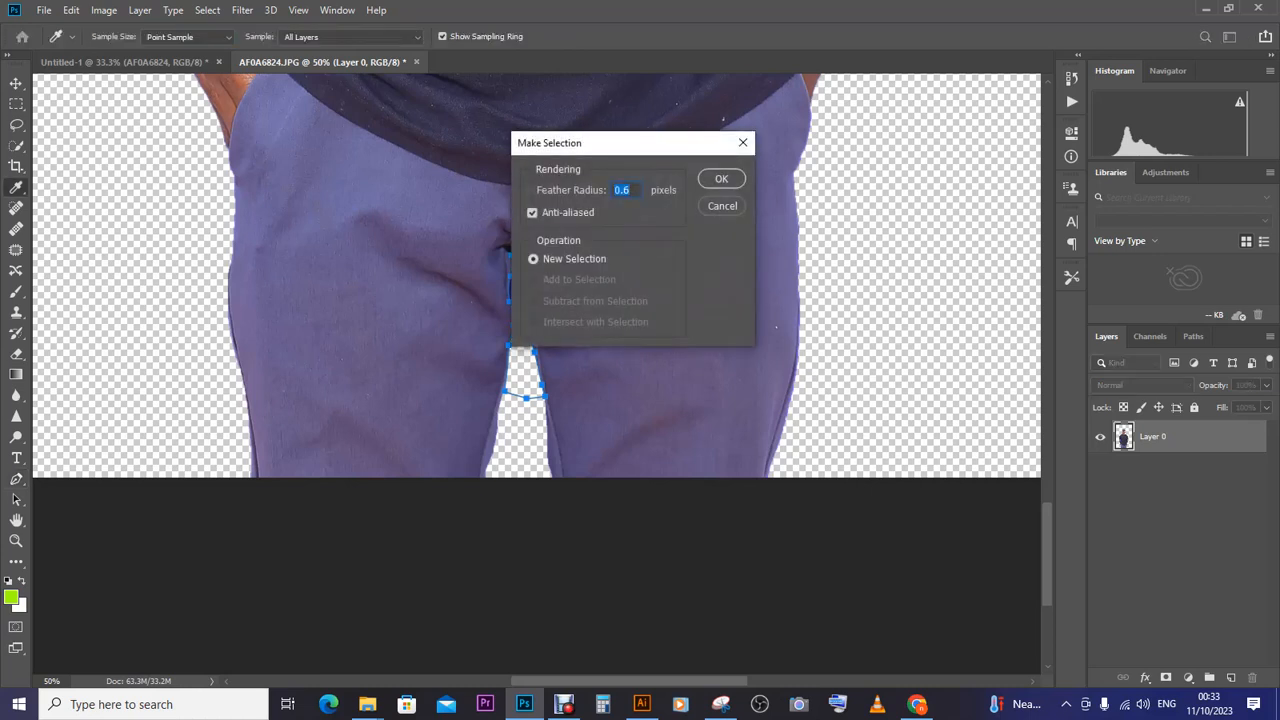
drag(578, 143, 780, 142)
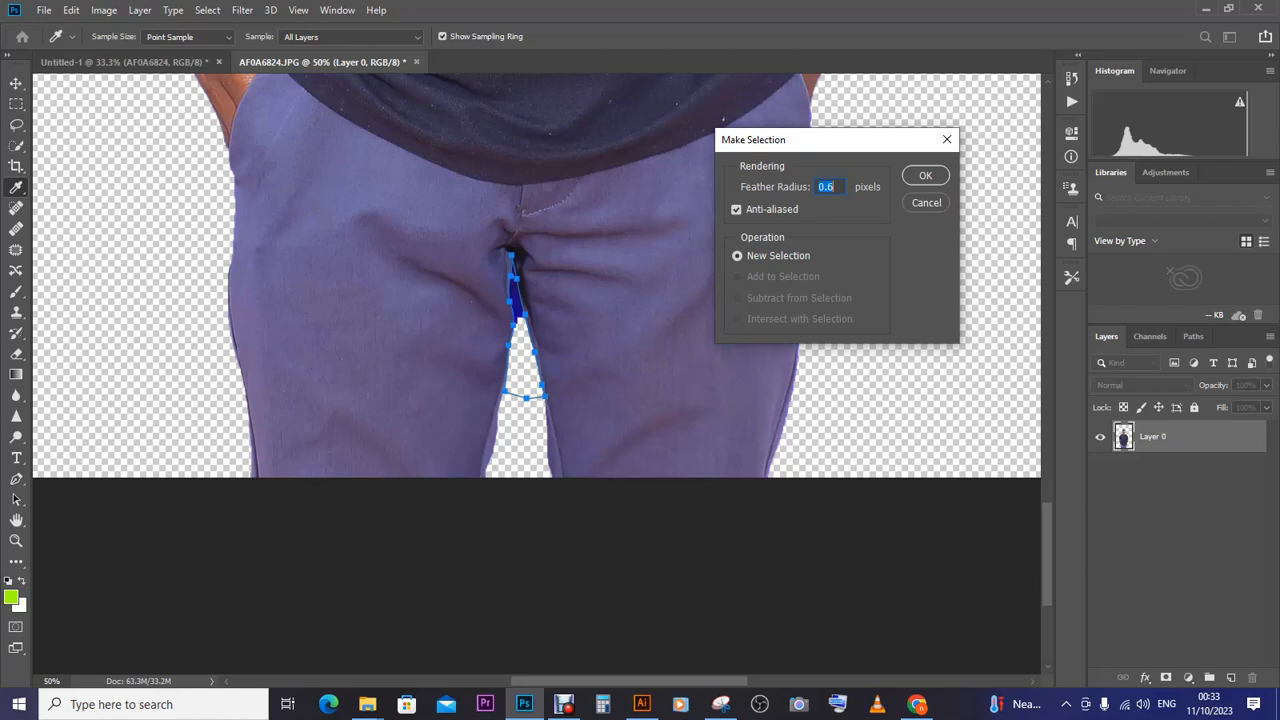
text(1)
key(Return)
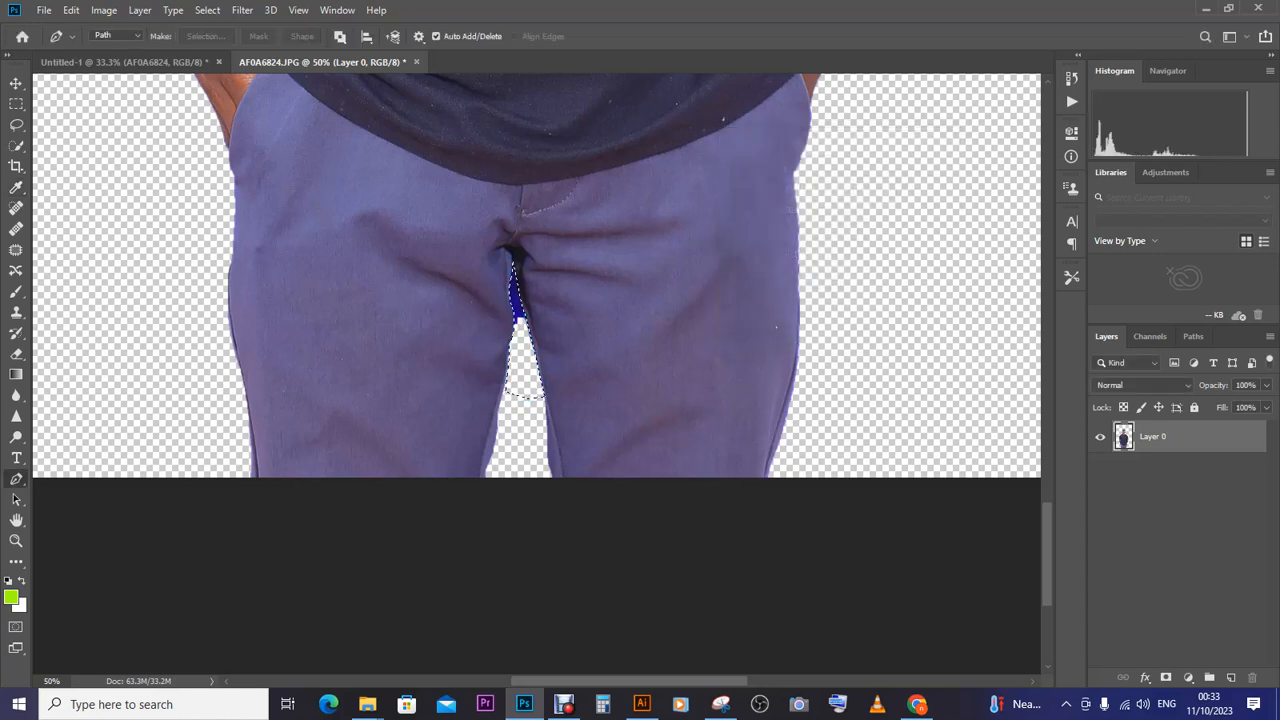
key(Delete)
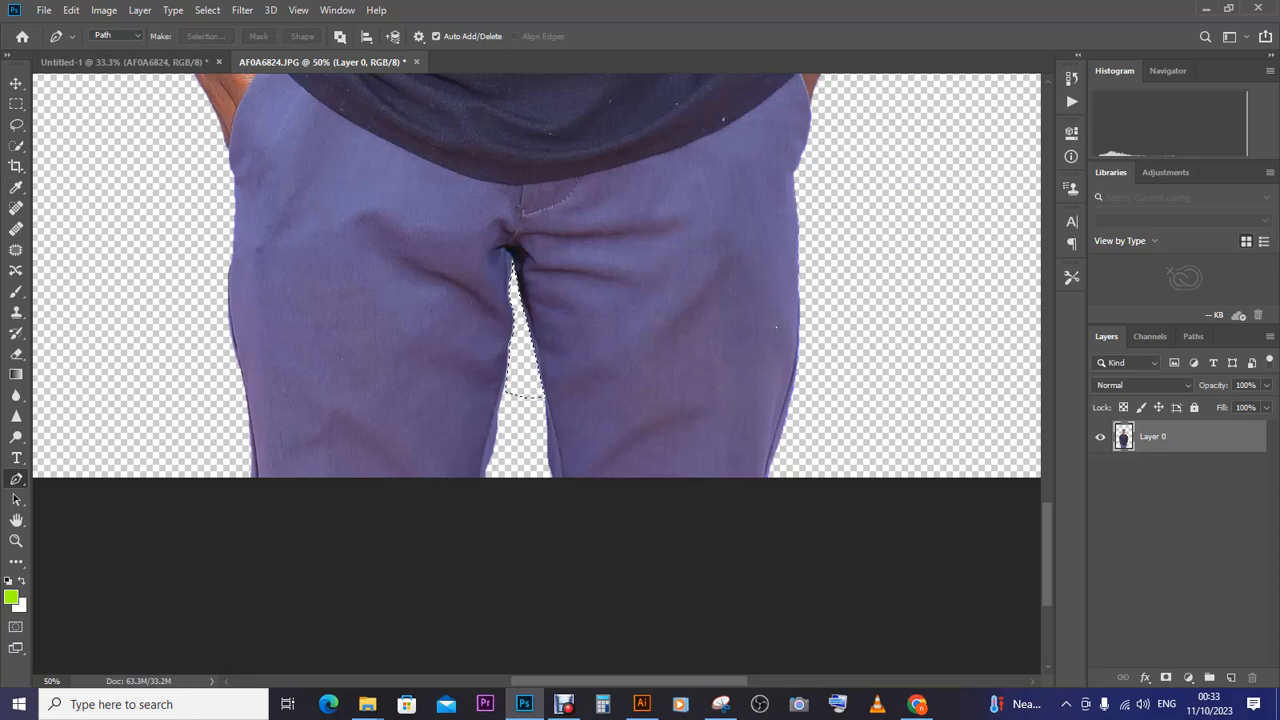
key(ctrl+d)
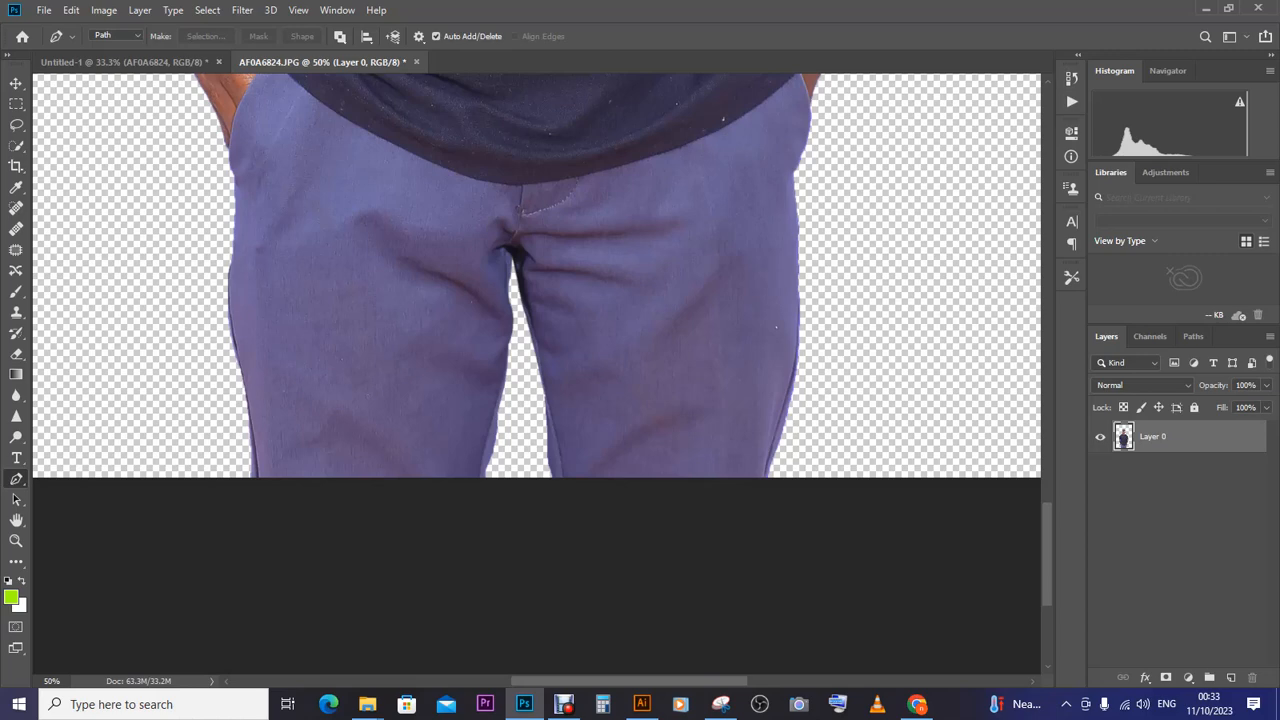
Step: Check the whole cut-out of the man for leftover blue backdrop
key(ctrl+minus)
key(ctrl+minus)
key(ctrl+minus)
key(ctrl+minus)
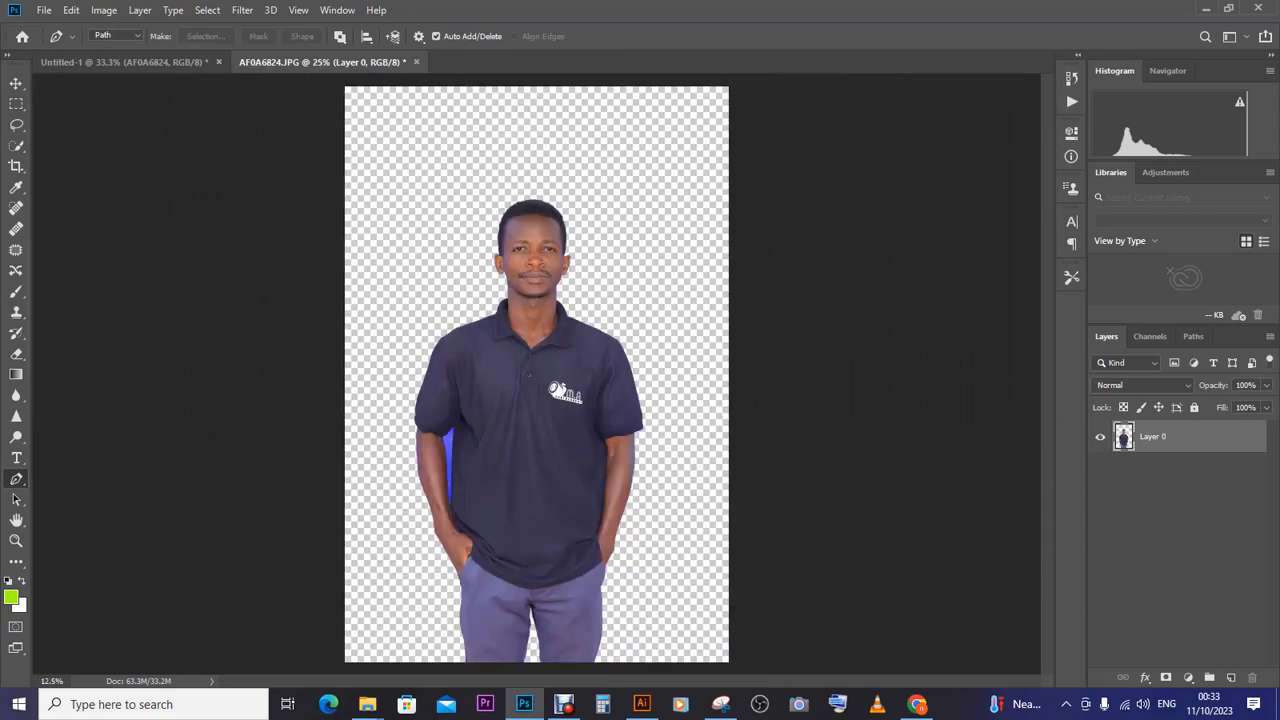
key(ctrl+minus)
key(ctrl+plus)
key(ctrl+plus)
key(ctrl+plus)
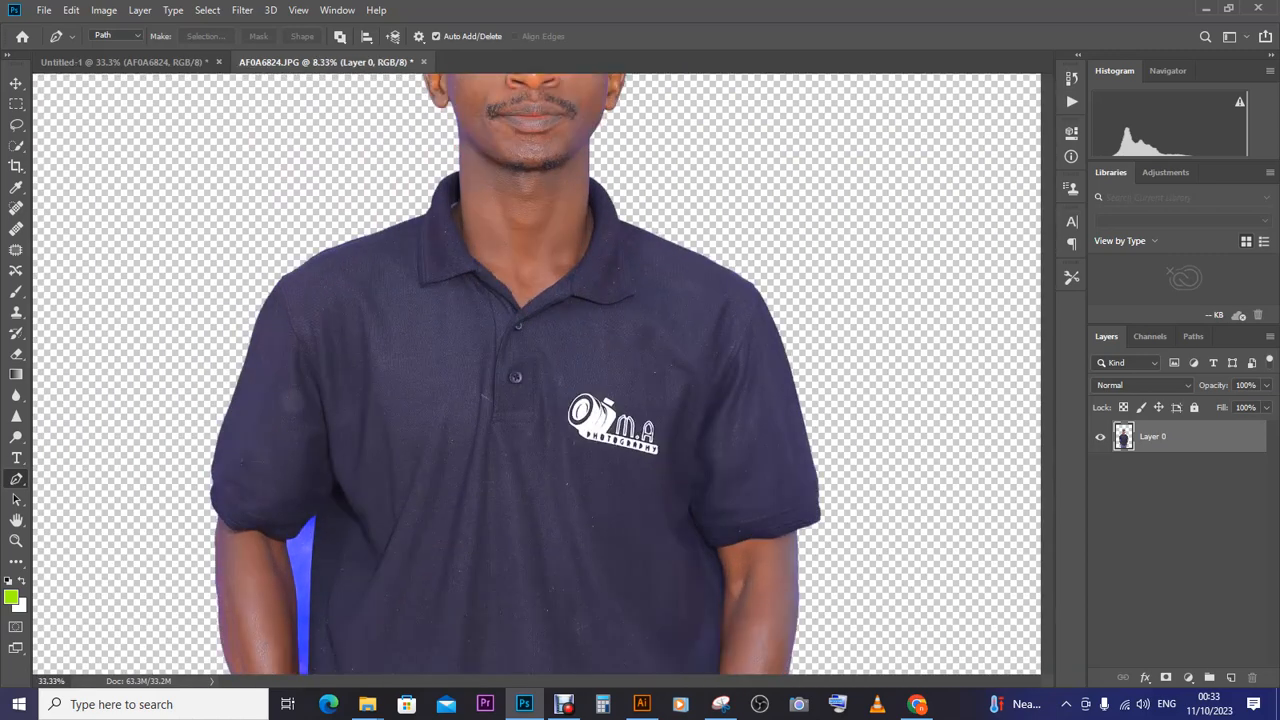
key(ctrl+plus)
key(ctrl+plus)
key(ctrl+plus)
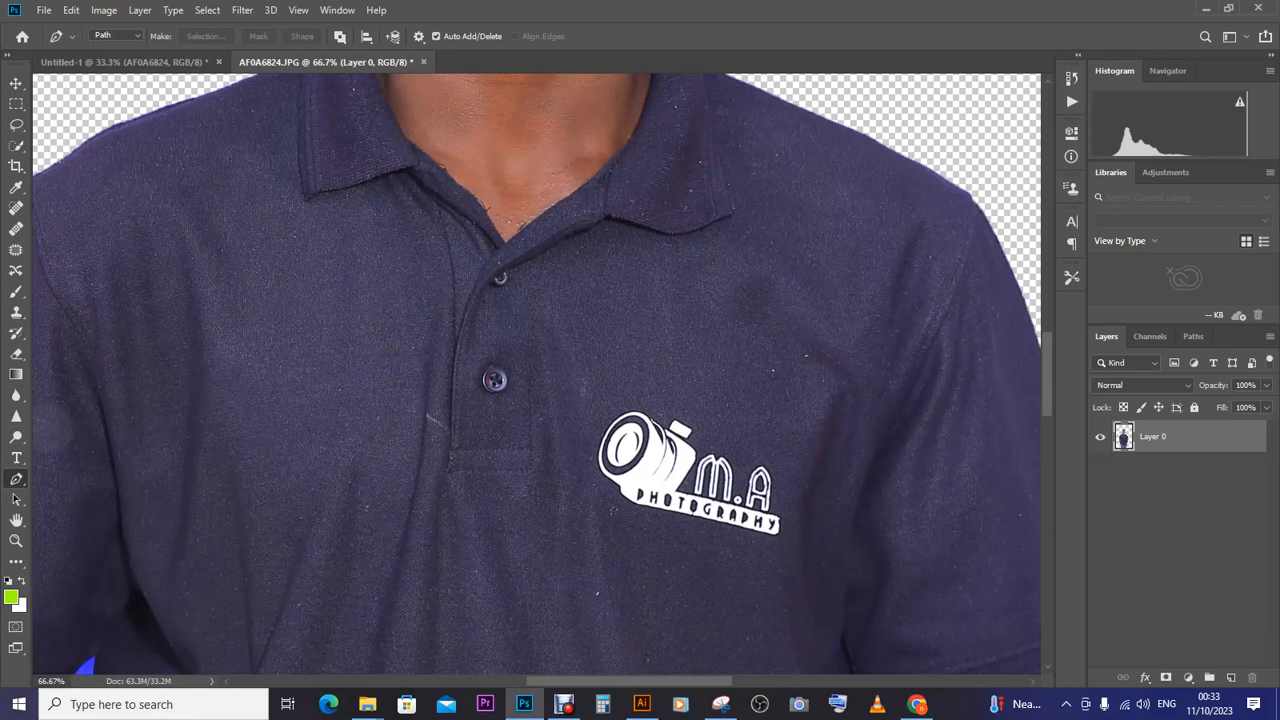
Step: Quick-select the blue backdrop between the man's right arm and his shirt, delete it and clear the selection
scroll(537, 373, left, 13)
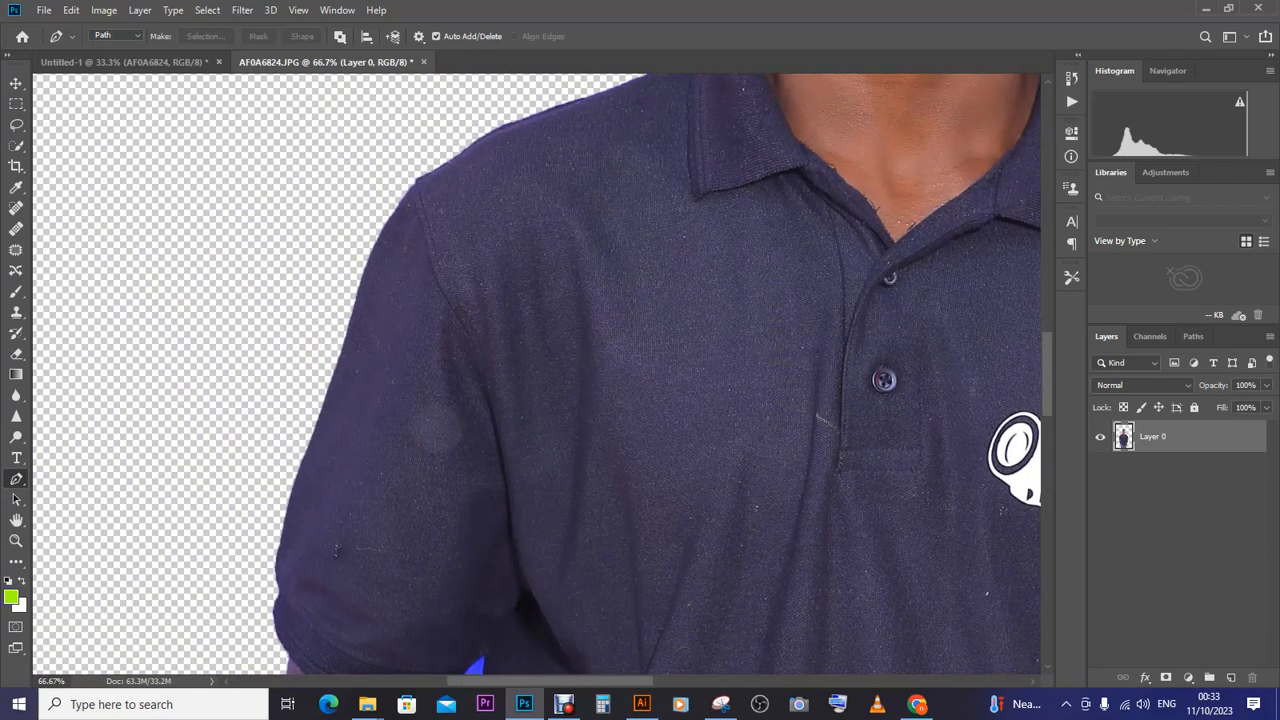
scroll(537, 373, down, 10)
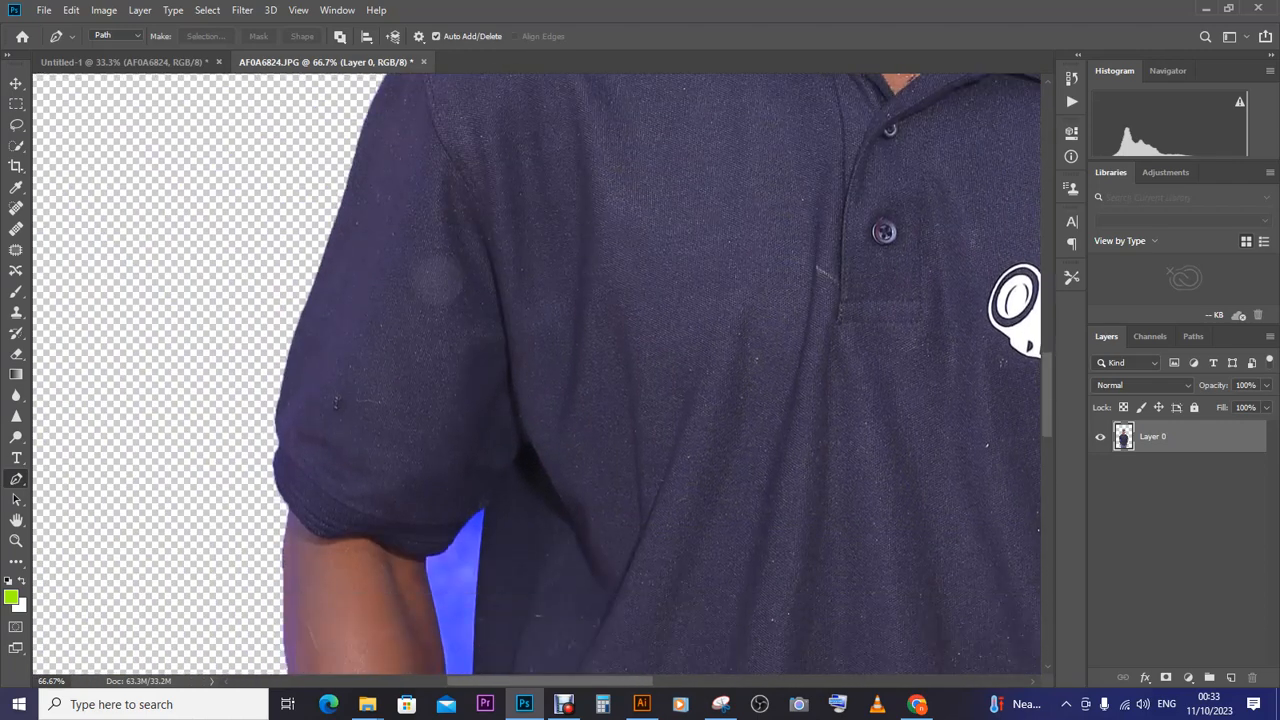
scroll(537, 373, down, 2)
scroll(537, 373, up, 5)
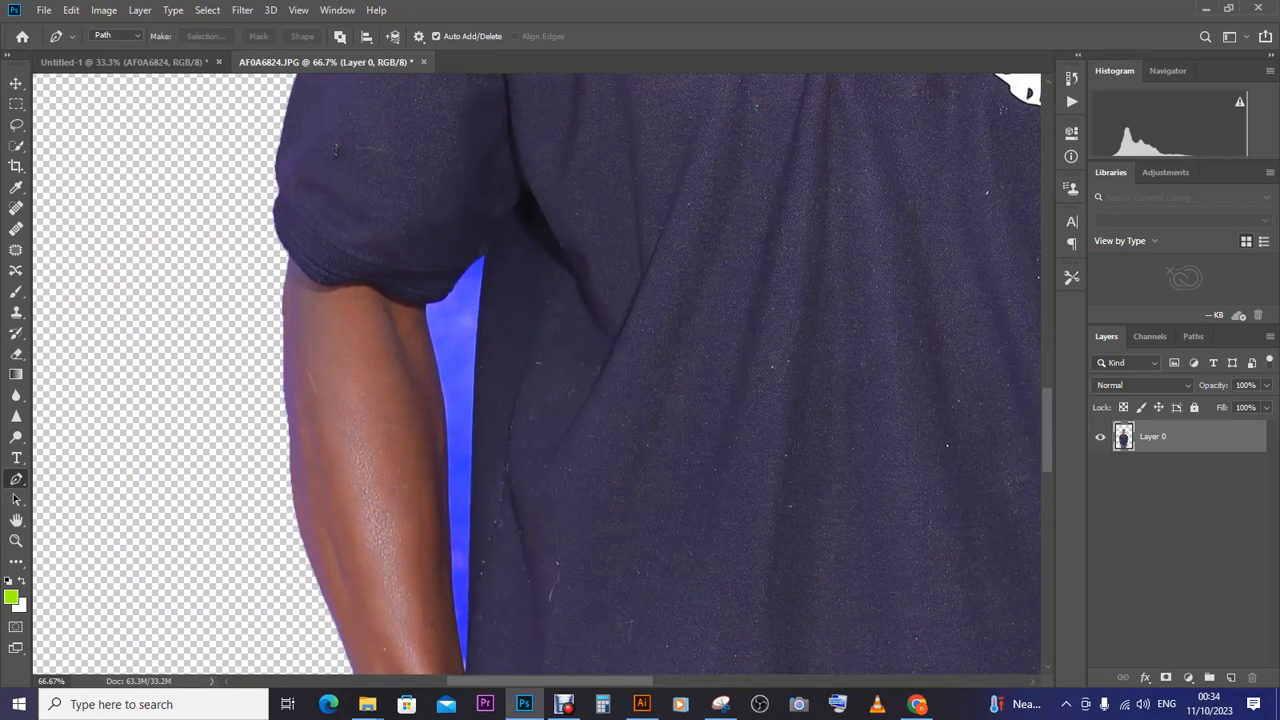
key(w)
click(452, 317)
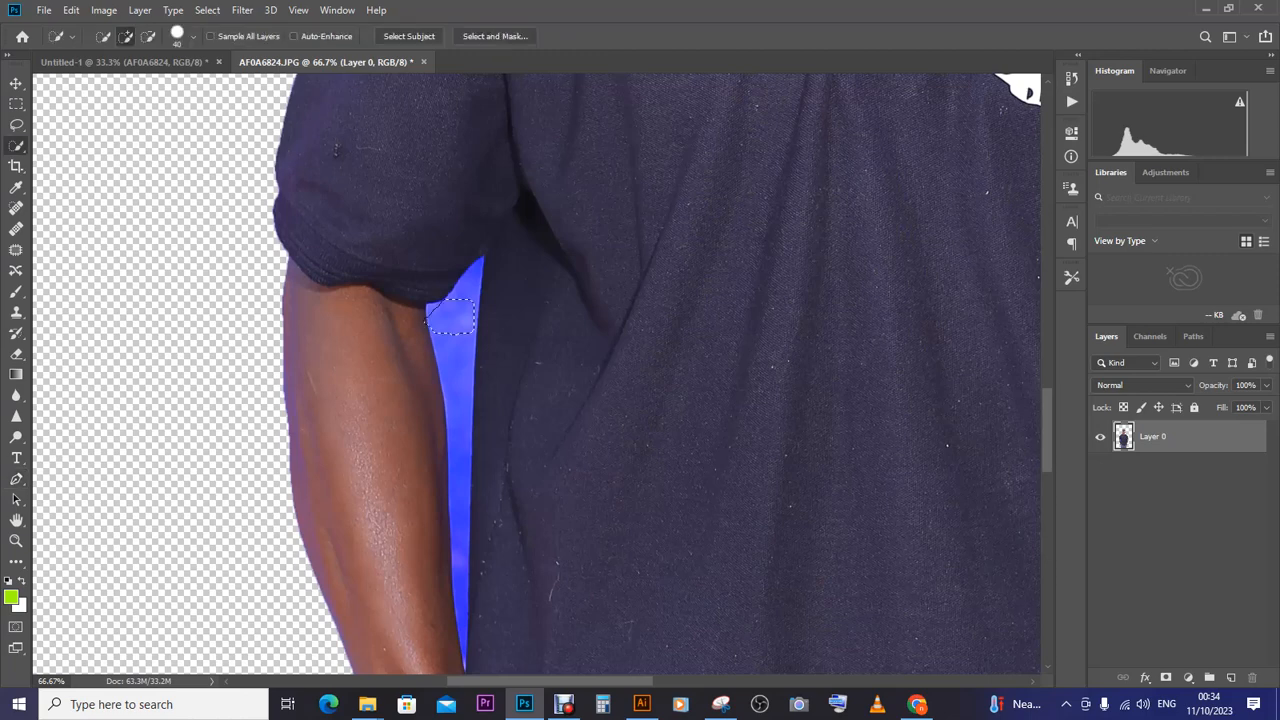
drag(452, 317, 460, 597)
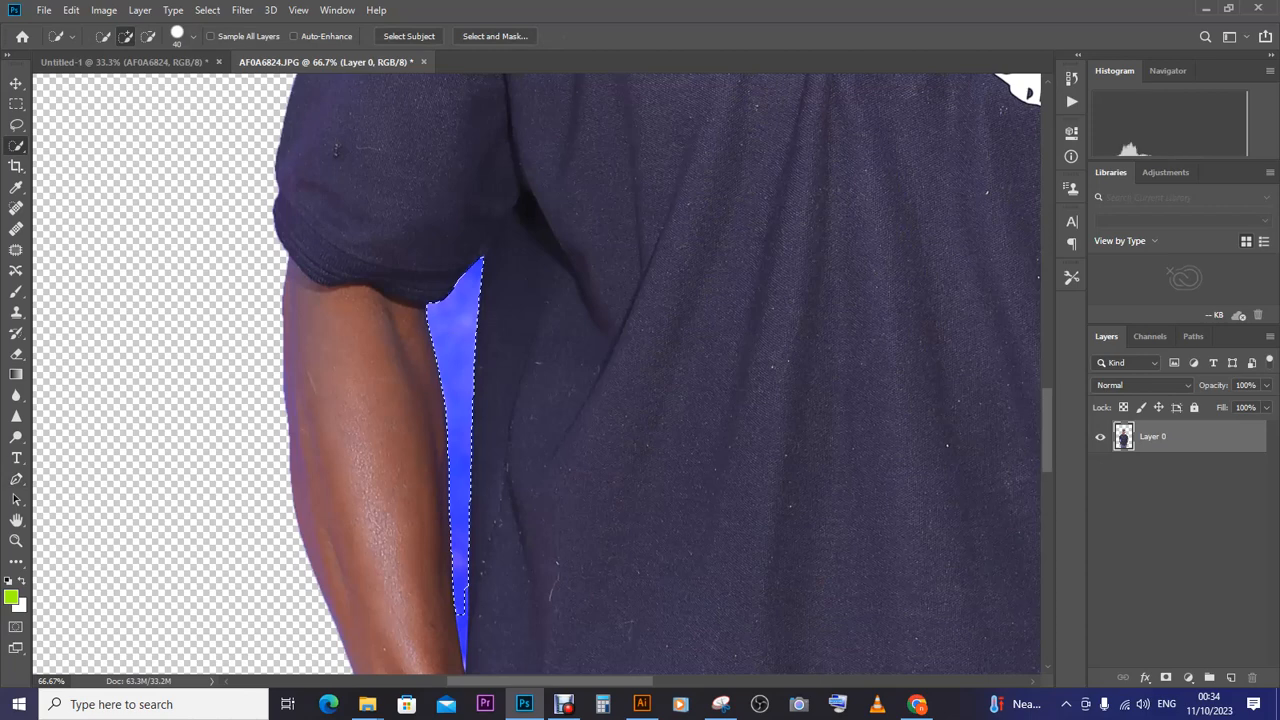
key(Delete)
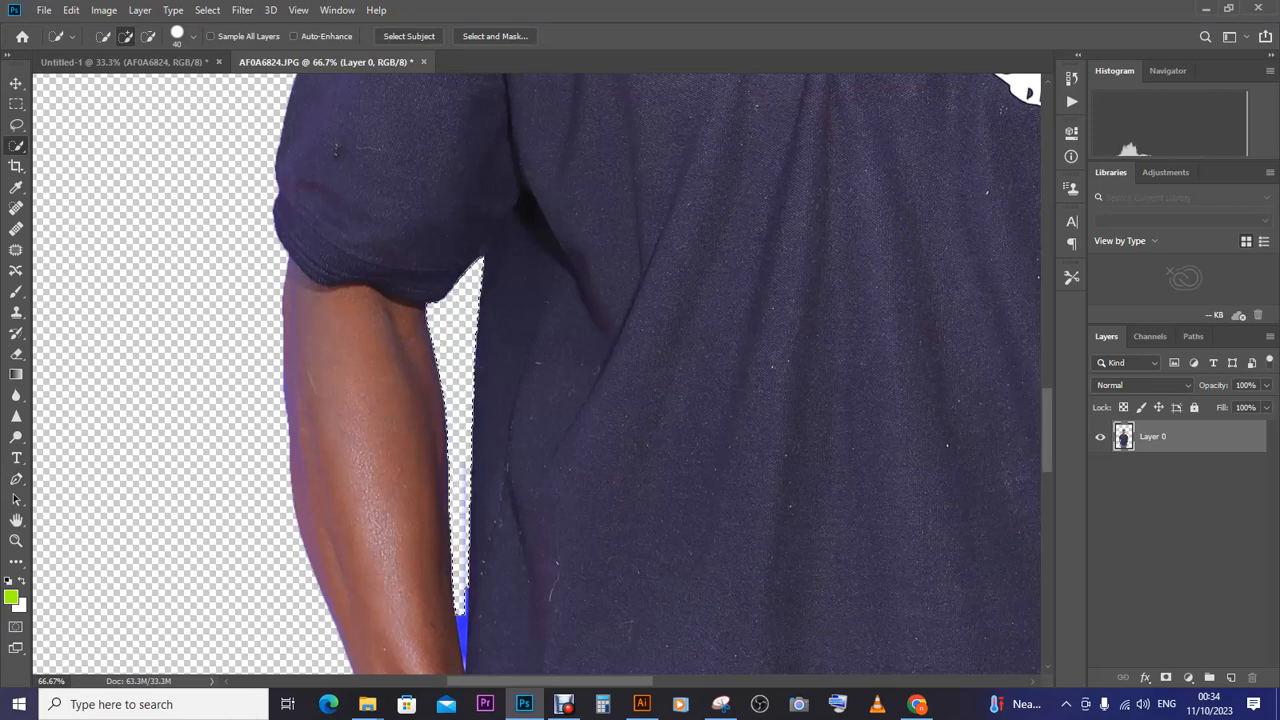
key(ctrl+d)
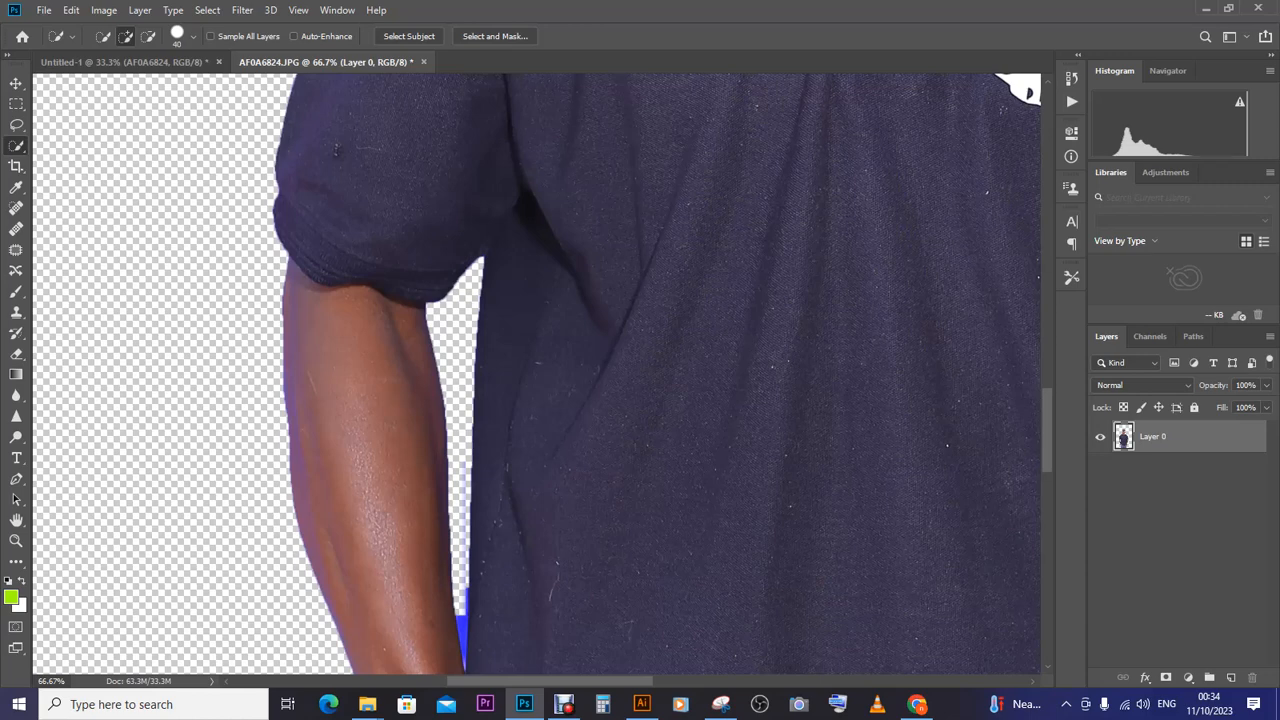
Step: Inspect the cleared gap between the right arm and the shirt for leftover blue, down to the wrist
key(ctrl+plus)
key(ctrl+plus)
key(ctrl+plus)
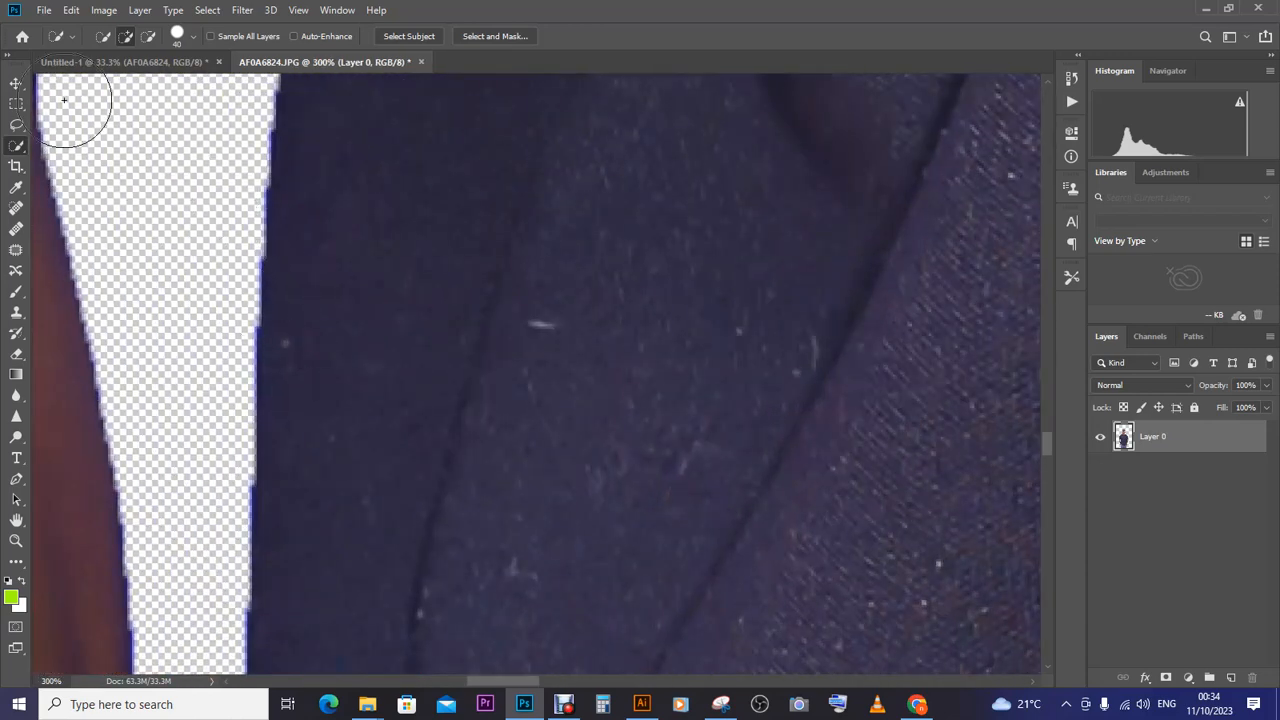
key(v)
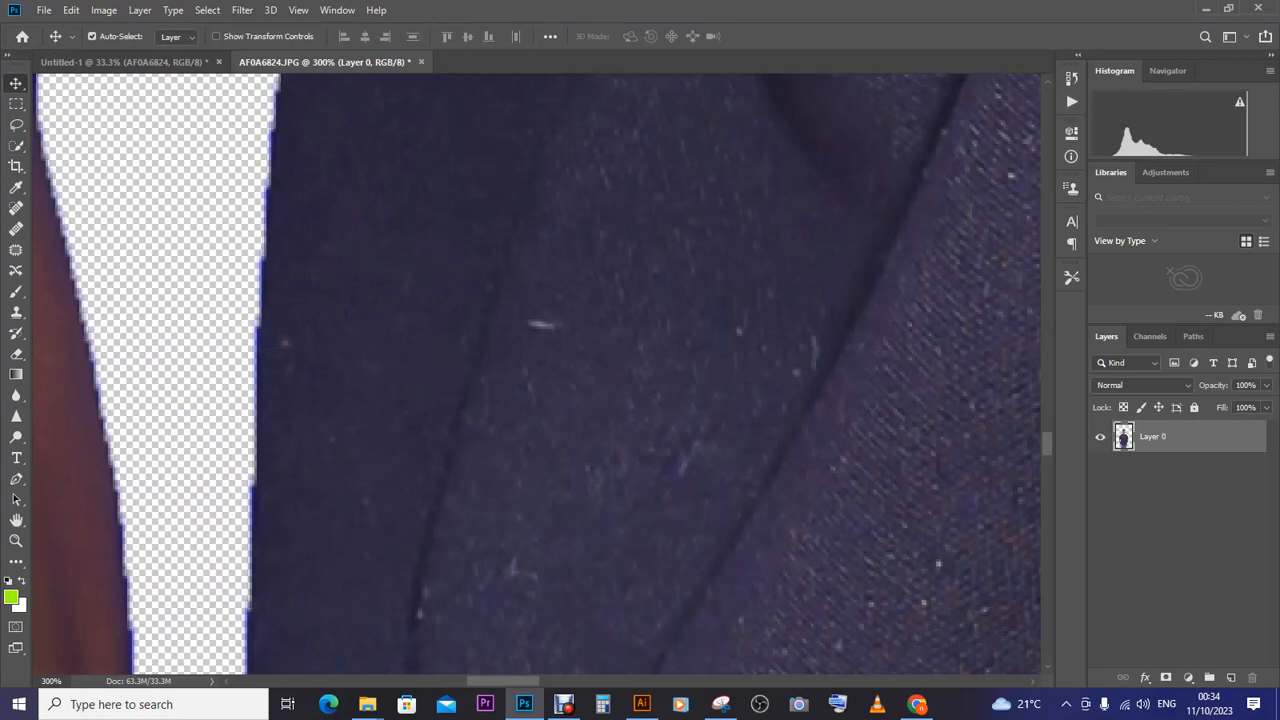
key(ctrl)
key(ctrl+minus)
key(ctrl+minus)
key(ctrl+minus)
key(ctrl+plus)
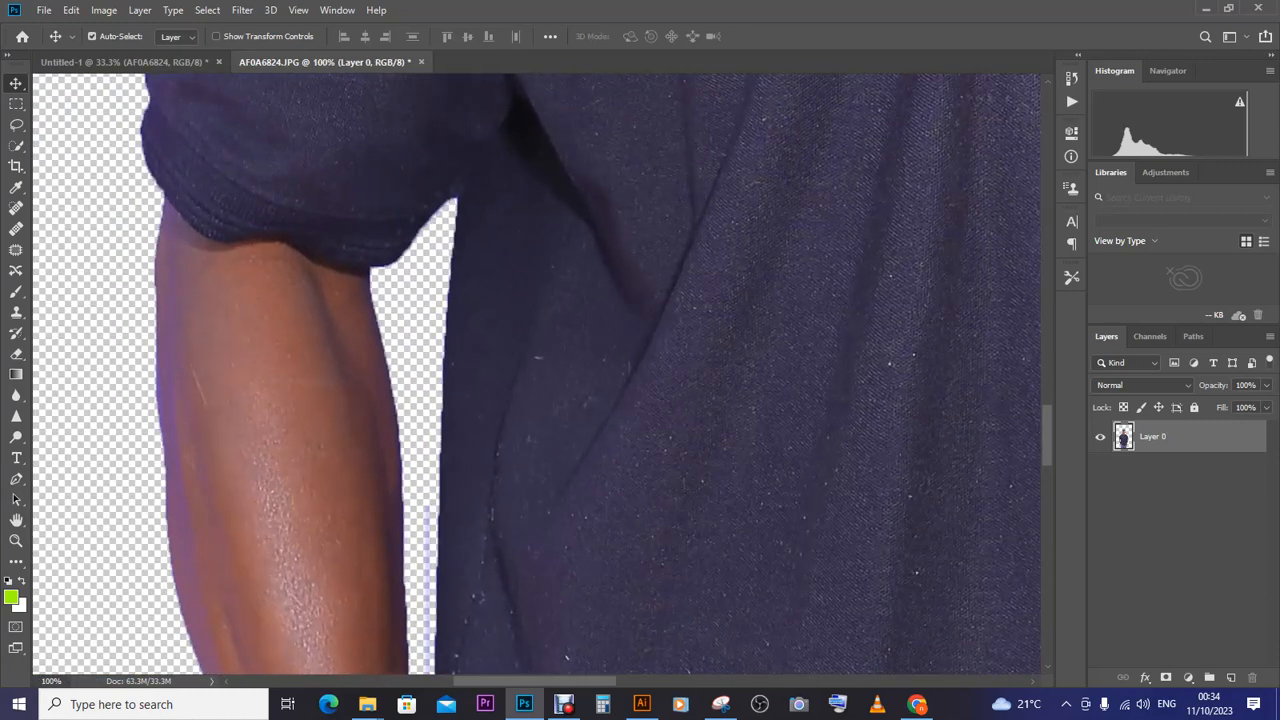
scroll(542, 374, down, 8)
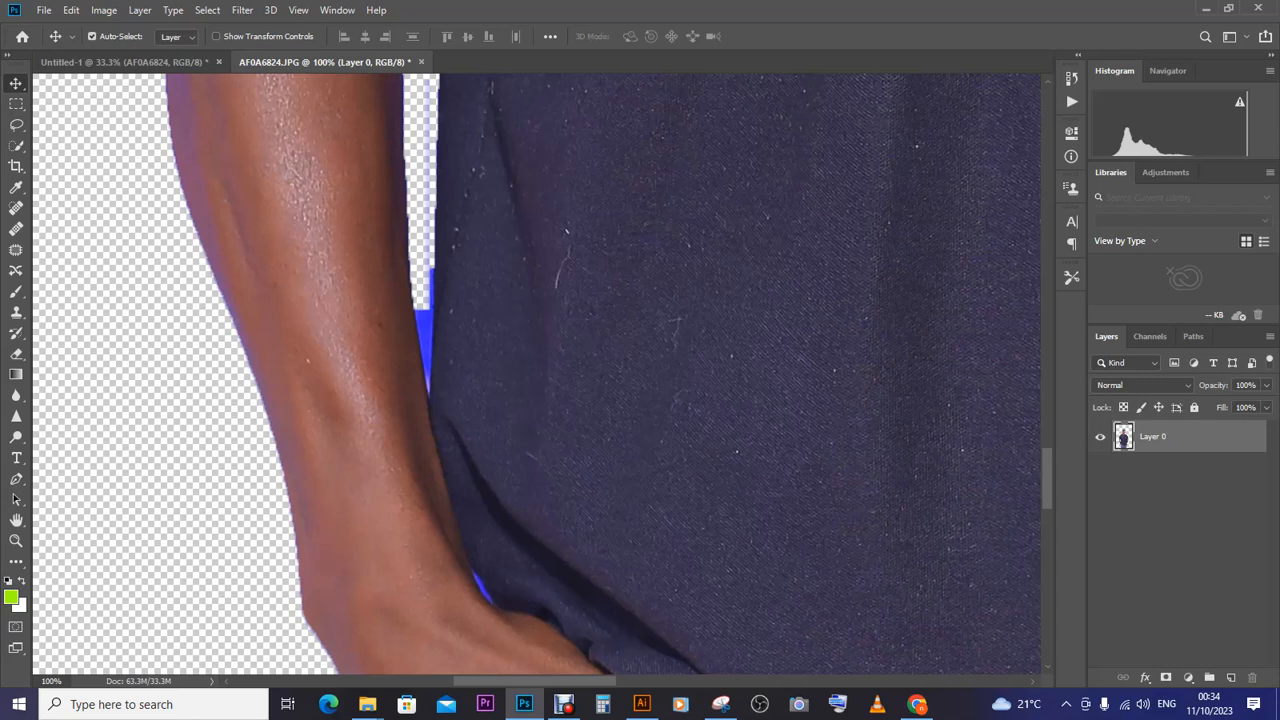
Step: Draw a closed Pen path around the leftover blue wedge between the man's right forearm and his shirt
click(16, 291)
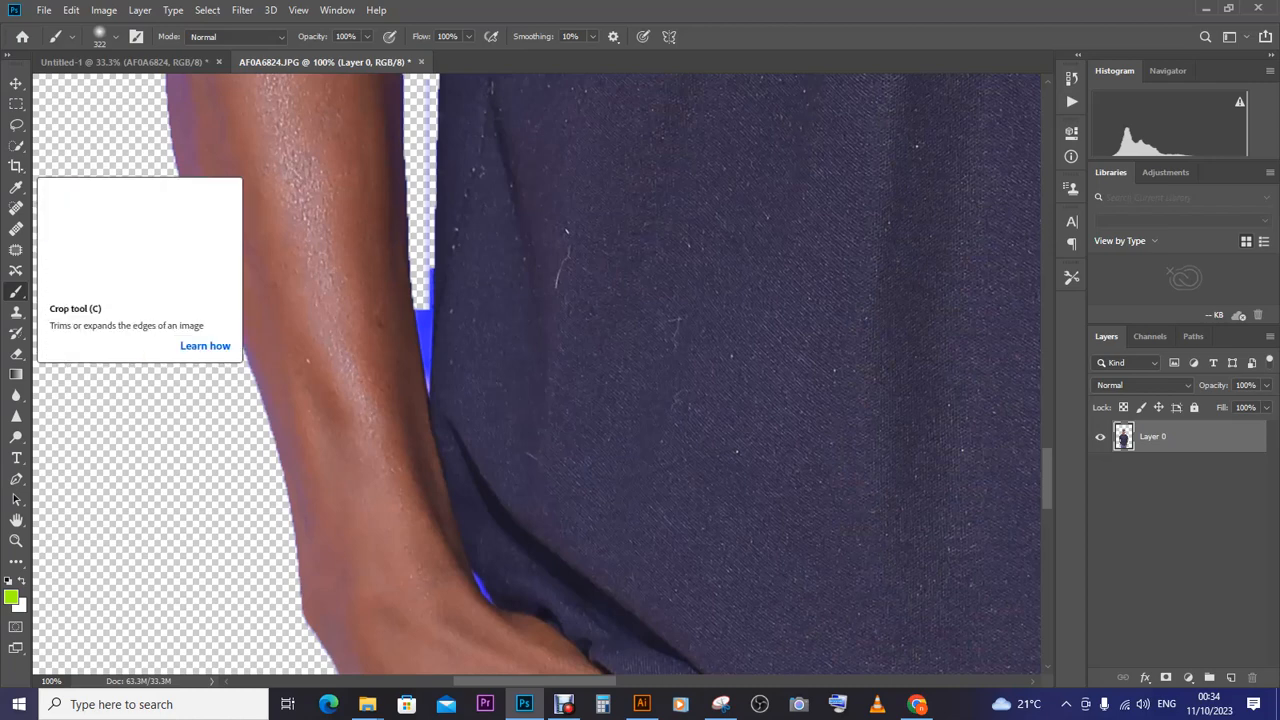
click(16, 479)
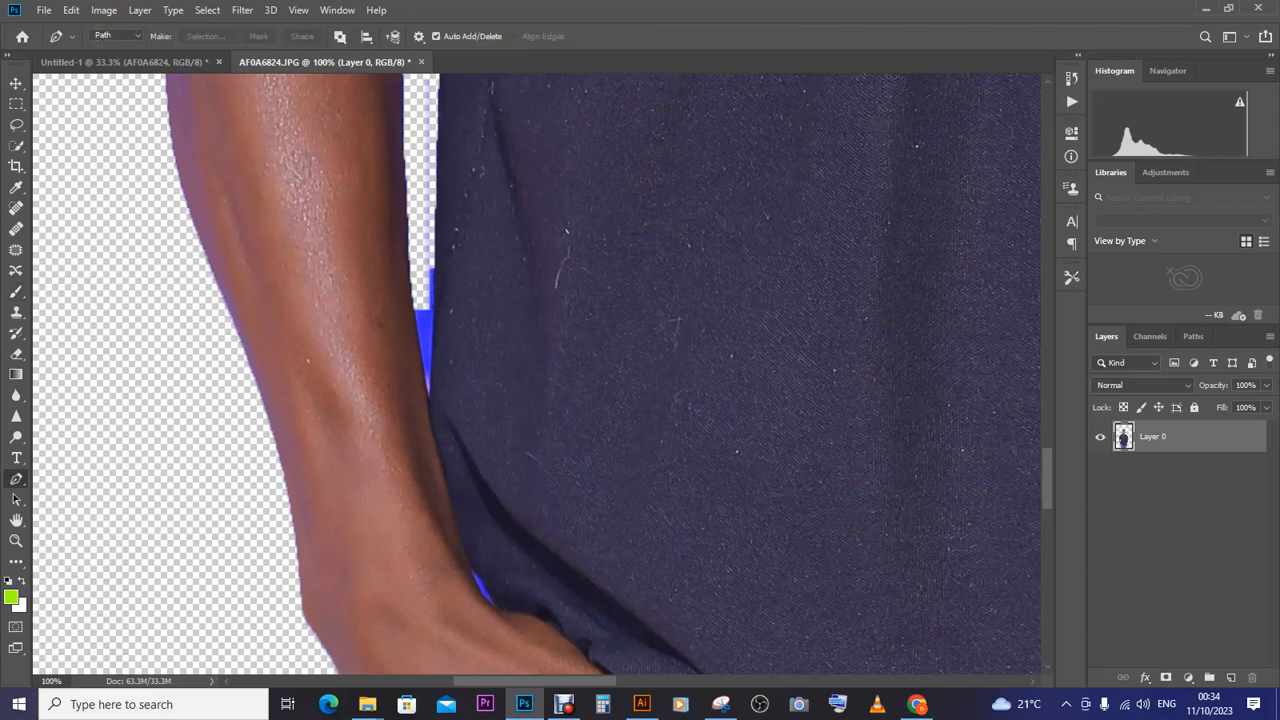
key(ctrl+plus)
key(ctrl+plus)
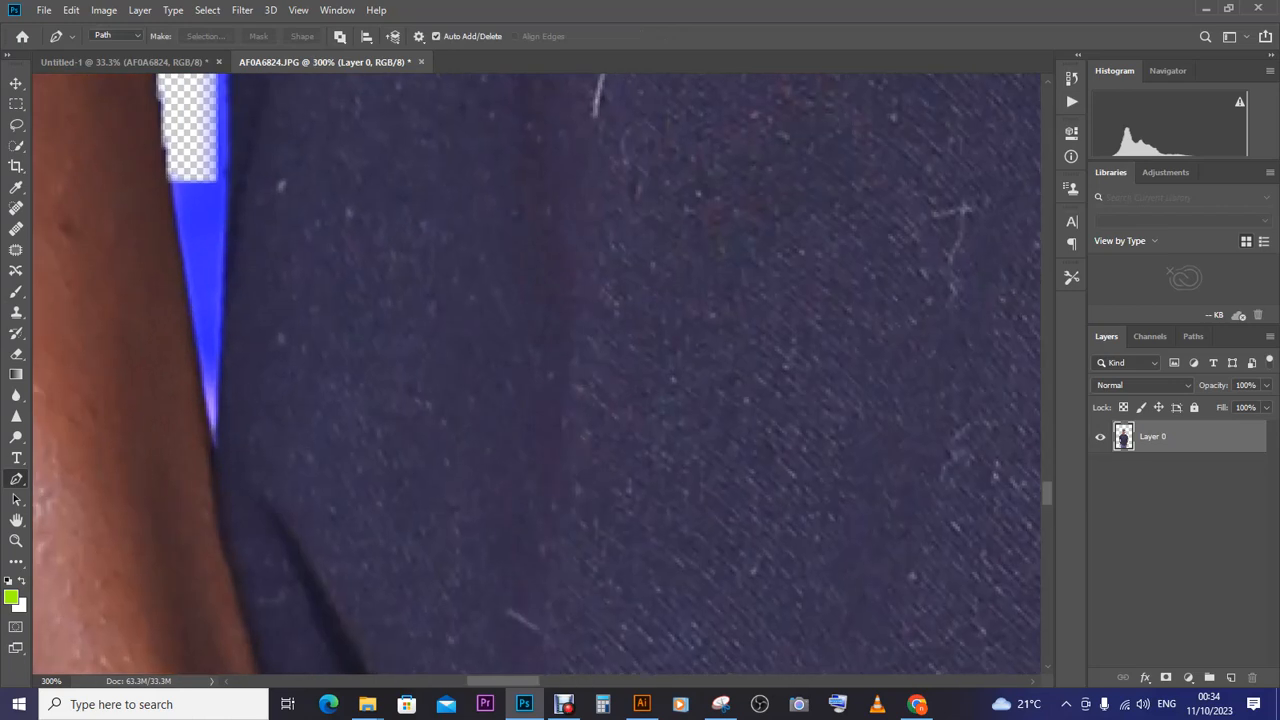
key(space)
drag(330, 340, 542, 387)
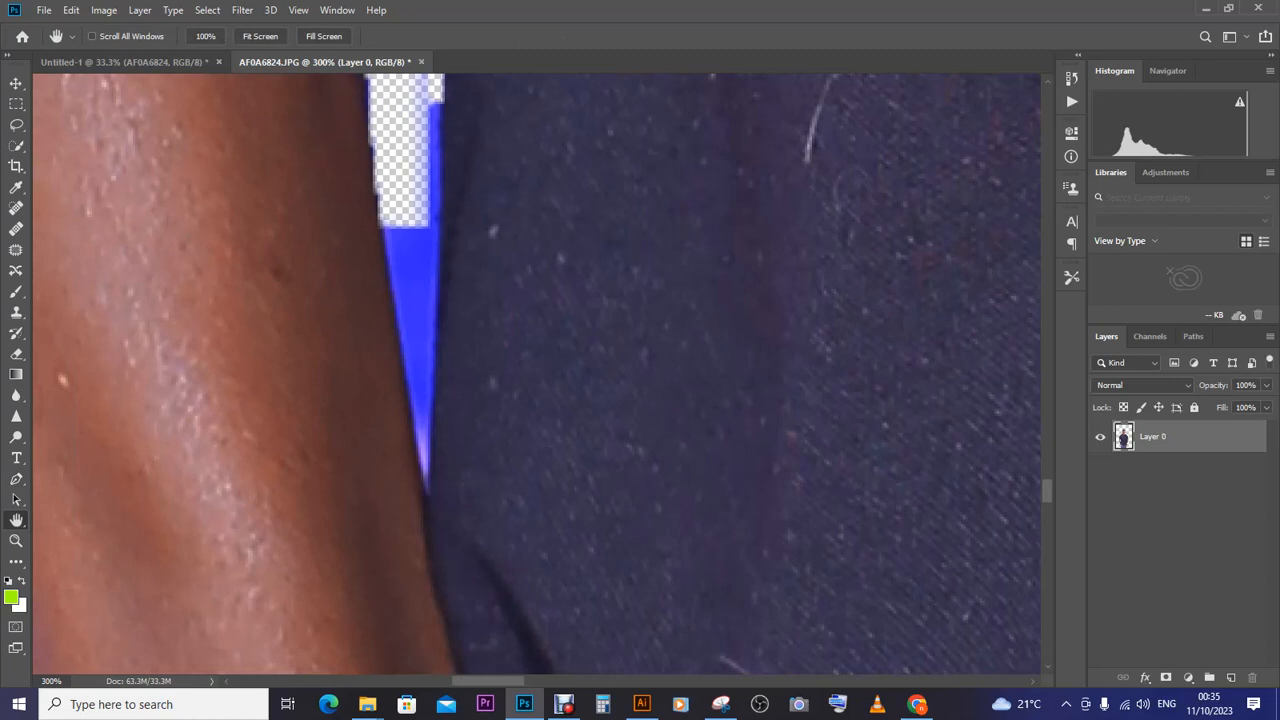
key(p)
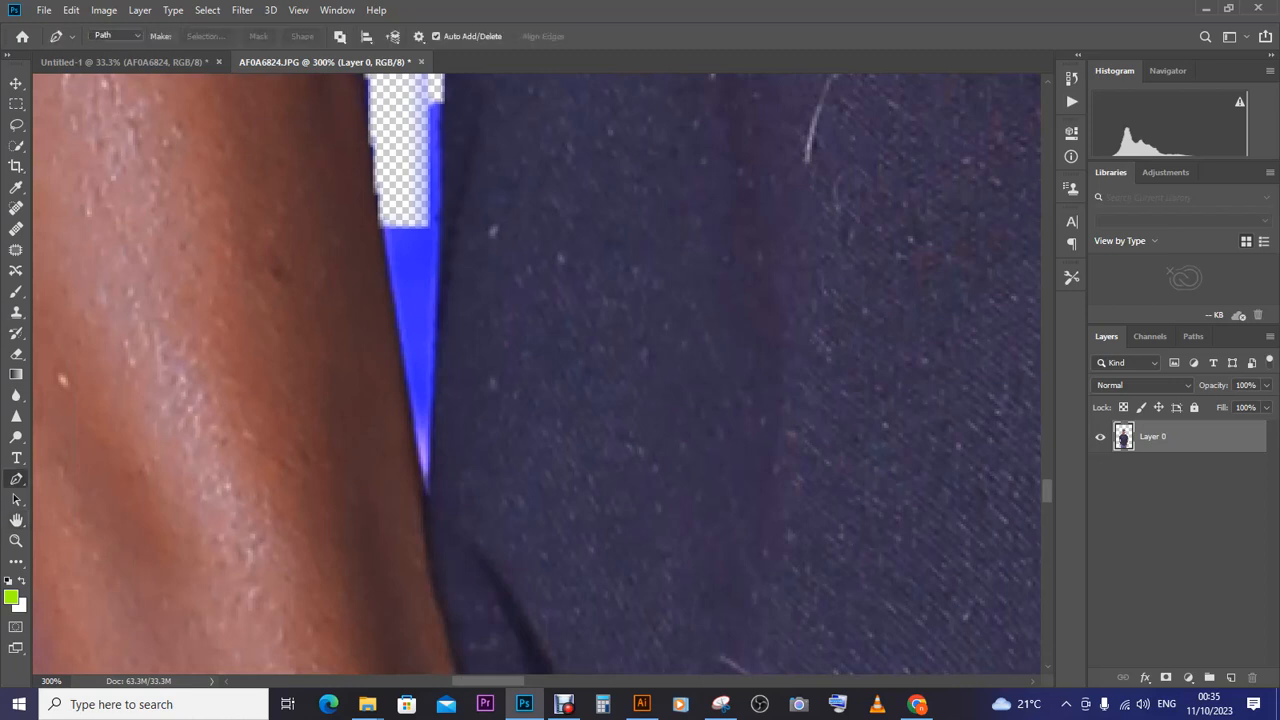
click(427, 492)
click(443, 96)
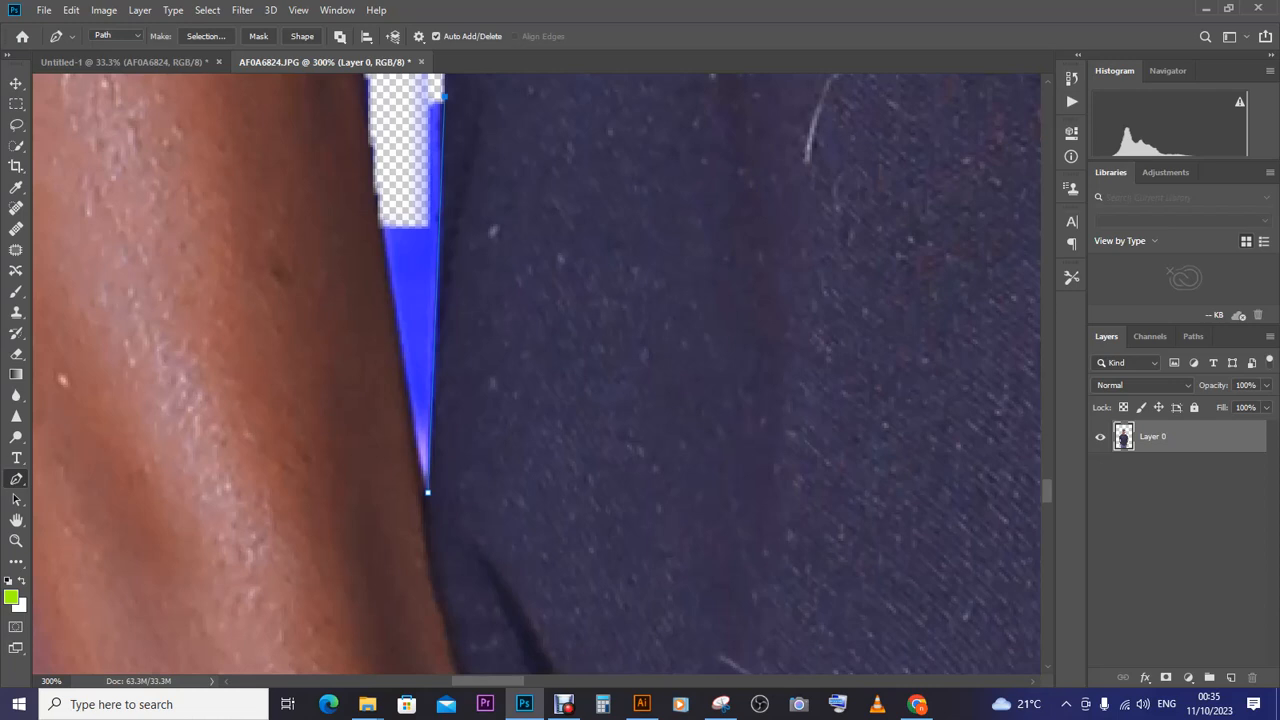
scroll(840, 378, up, 5)
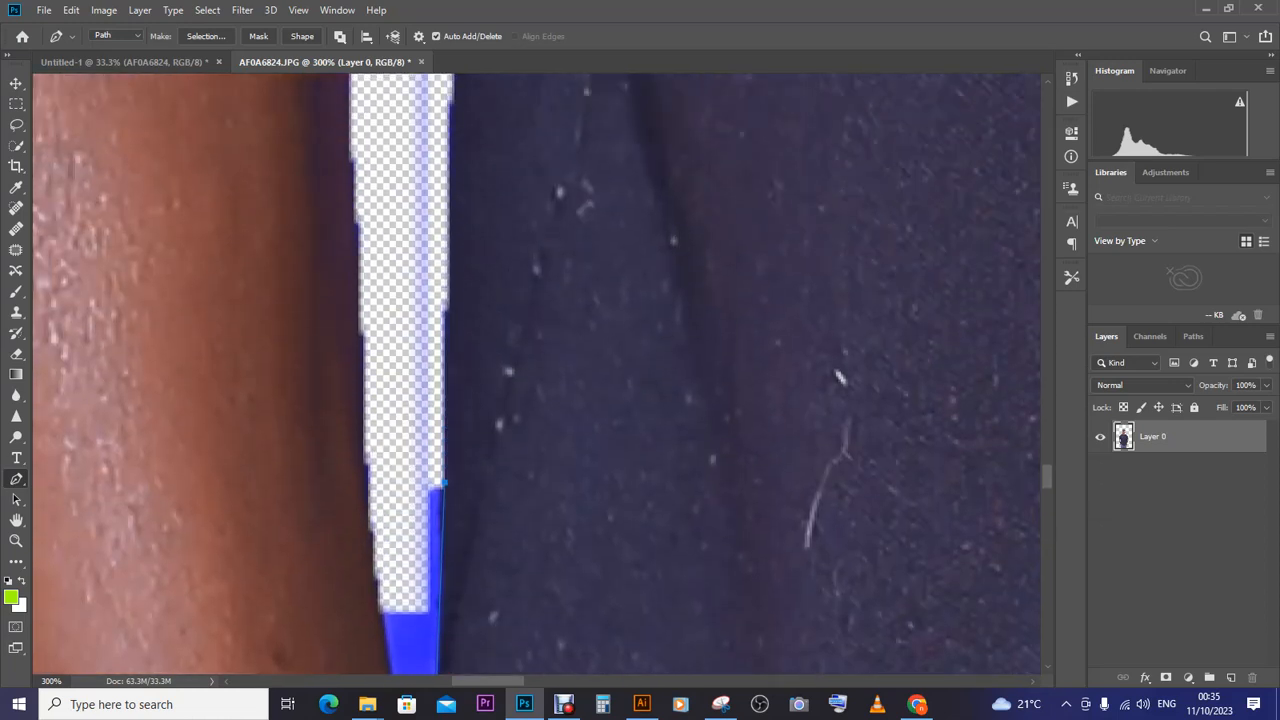
click(361, 464)
scroll(536, 374, down, 3)
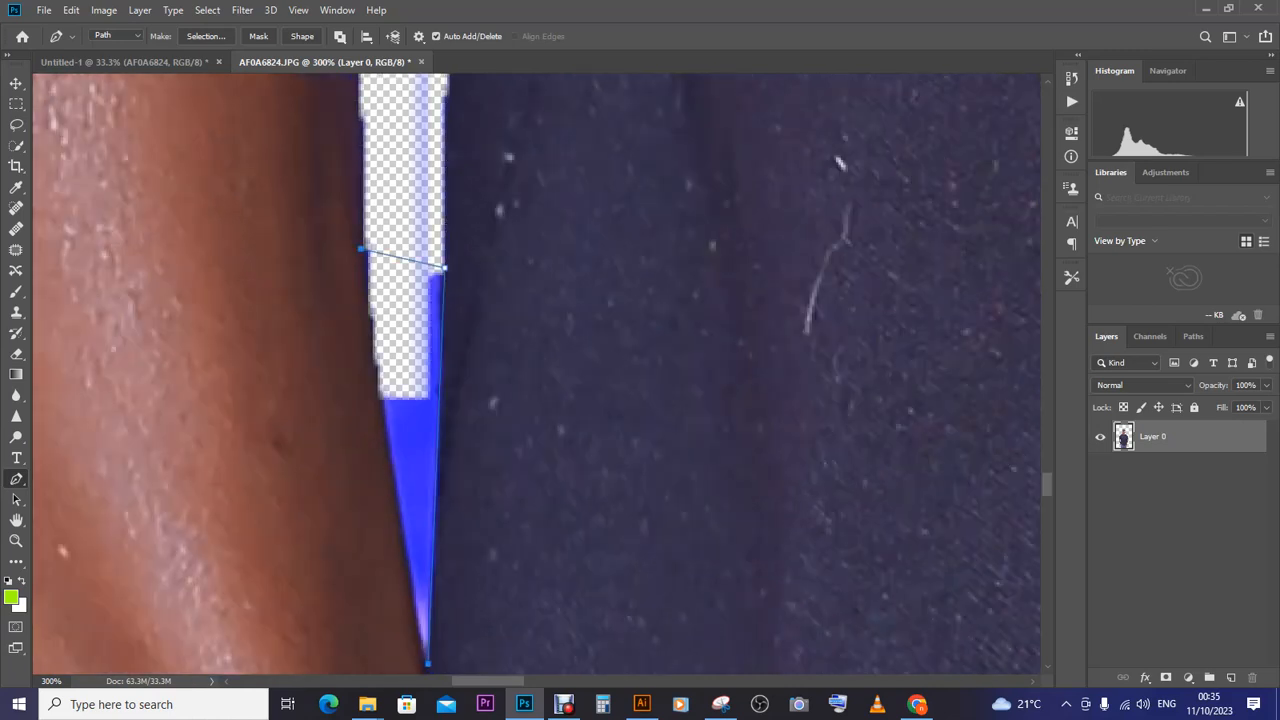
drag(428, 664, 457, 677)
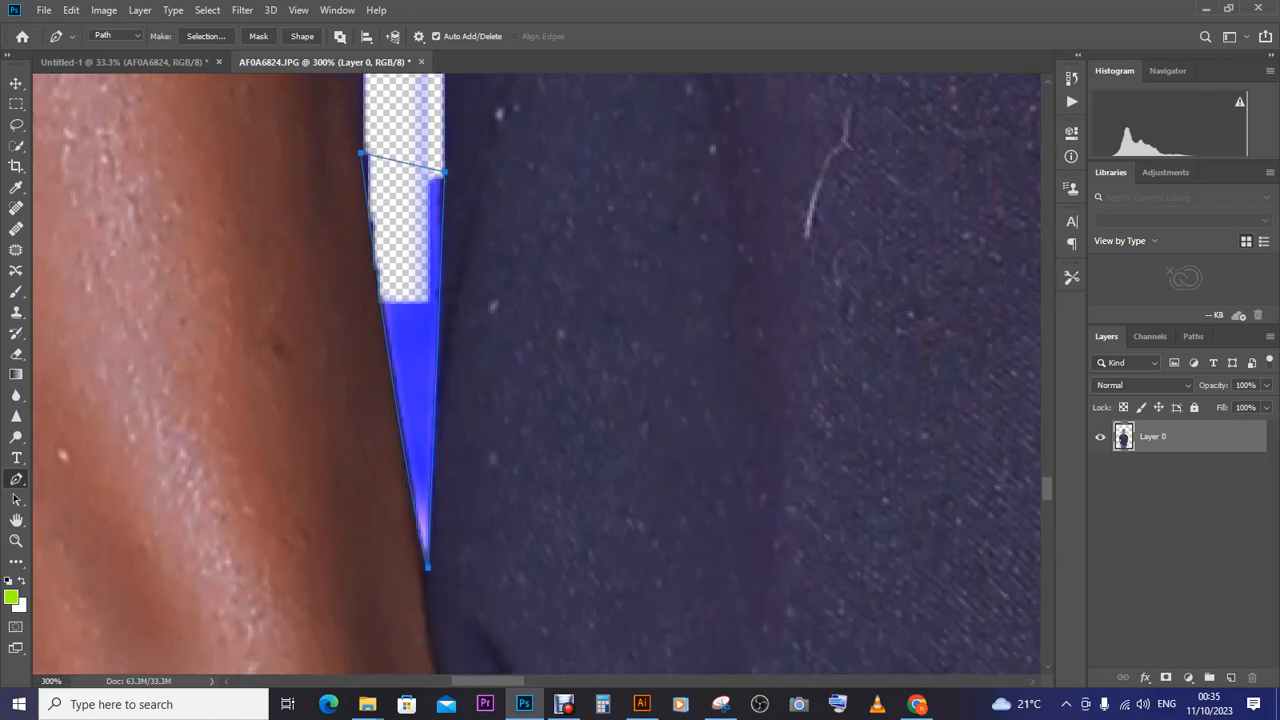
Step: Turn the wedge path into a new anti-aliased selection with a 1-pixel feather radius, delete the blue inside it and deselect
click(117, 35)
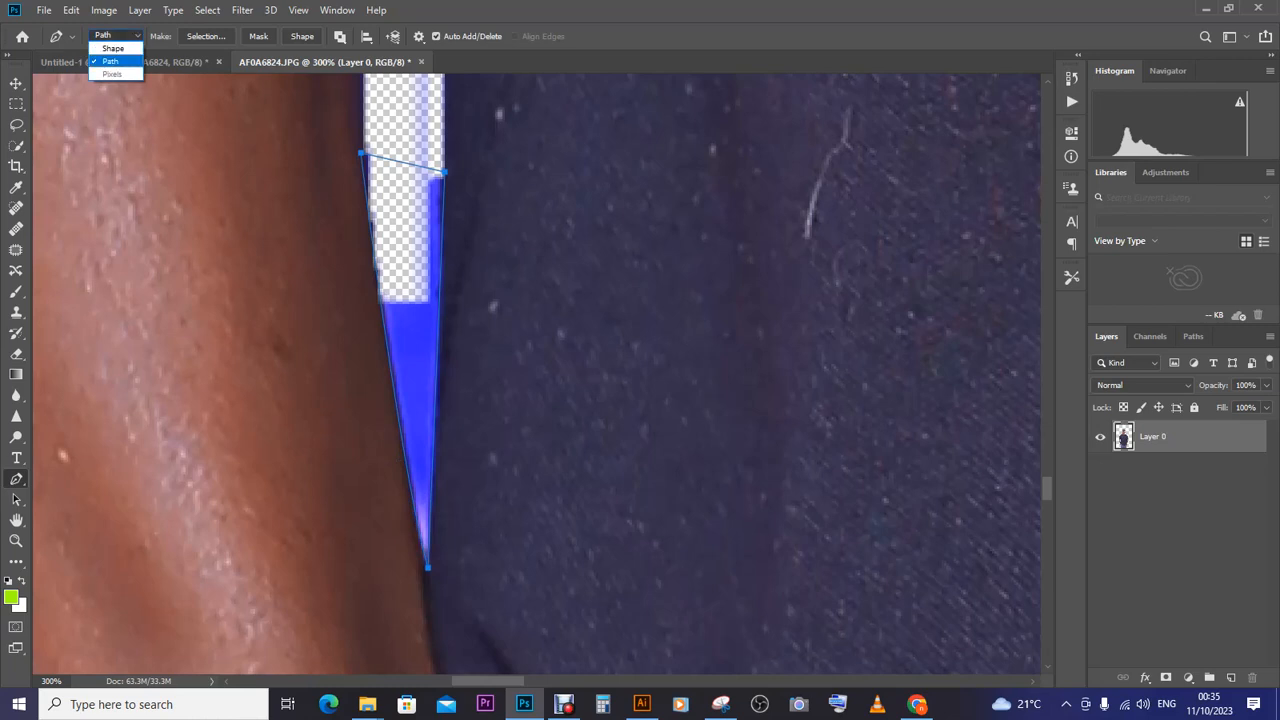
click(112, 61)
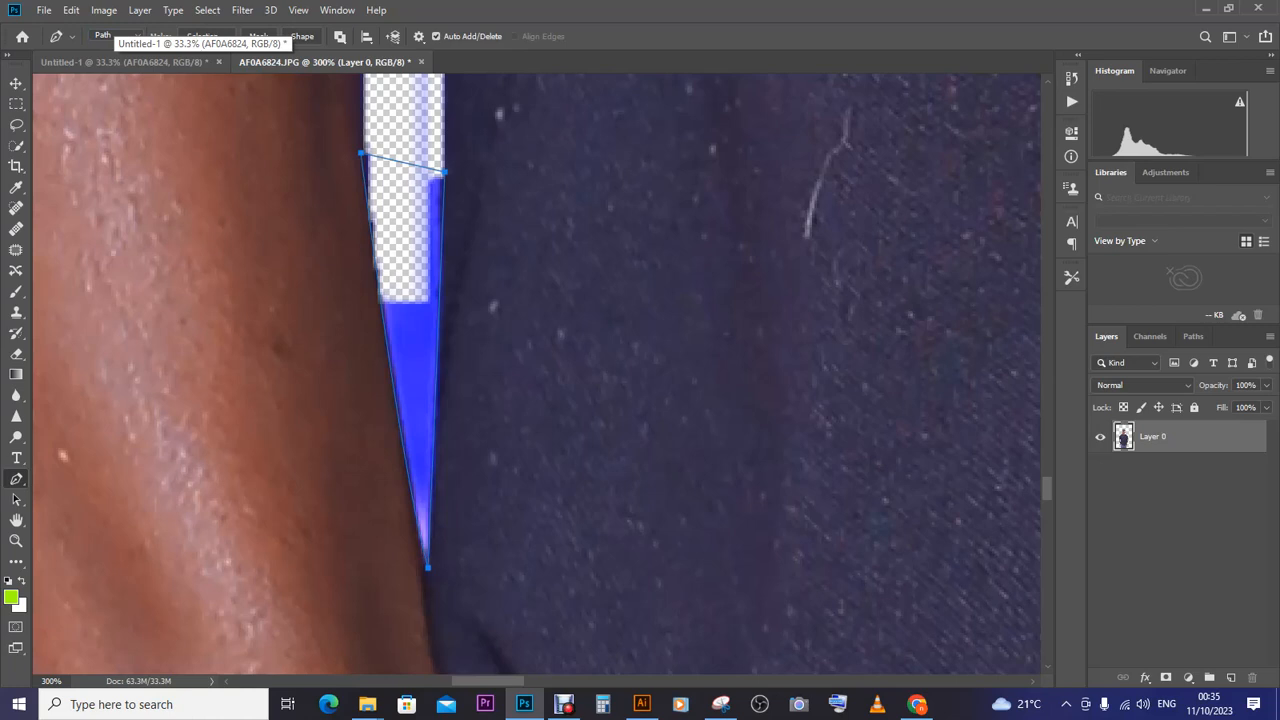
click(206, 36)
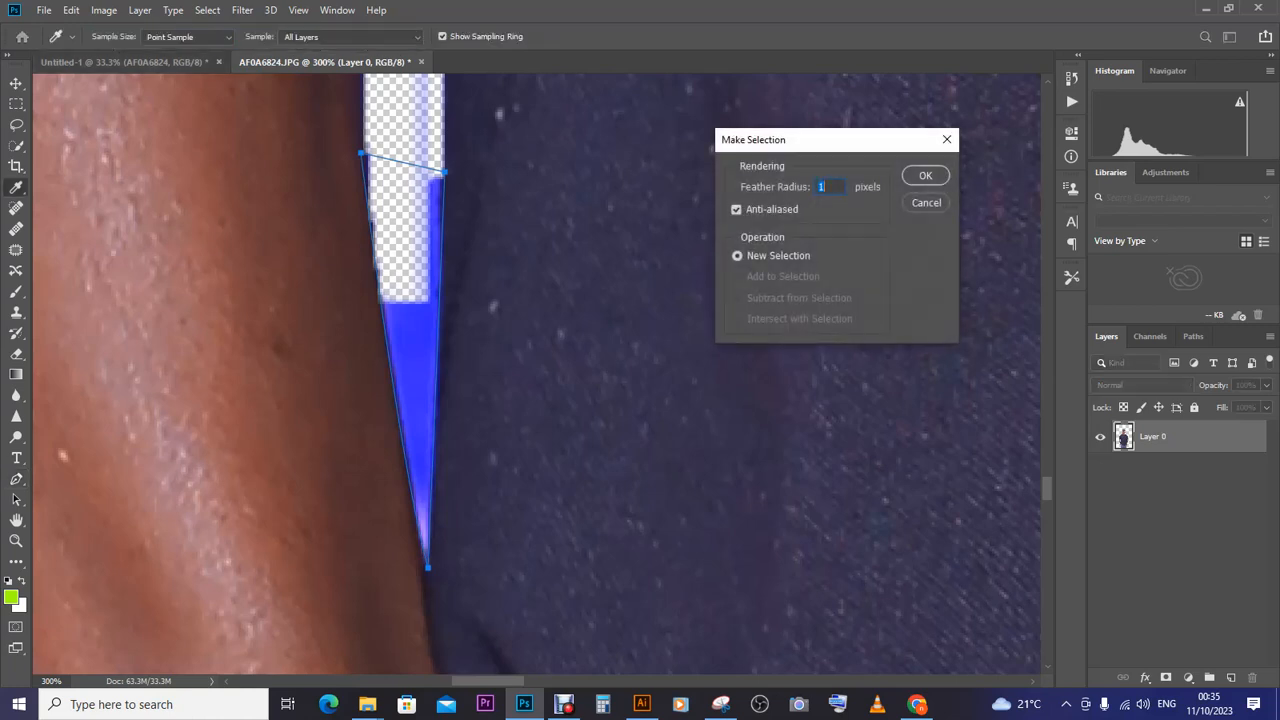
click(925, 175)
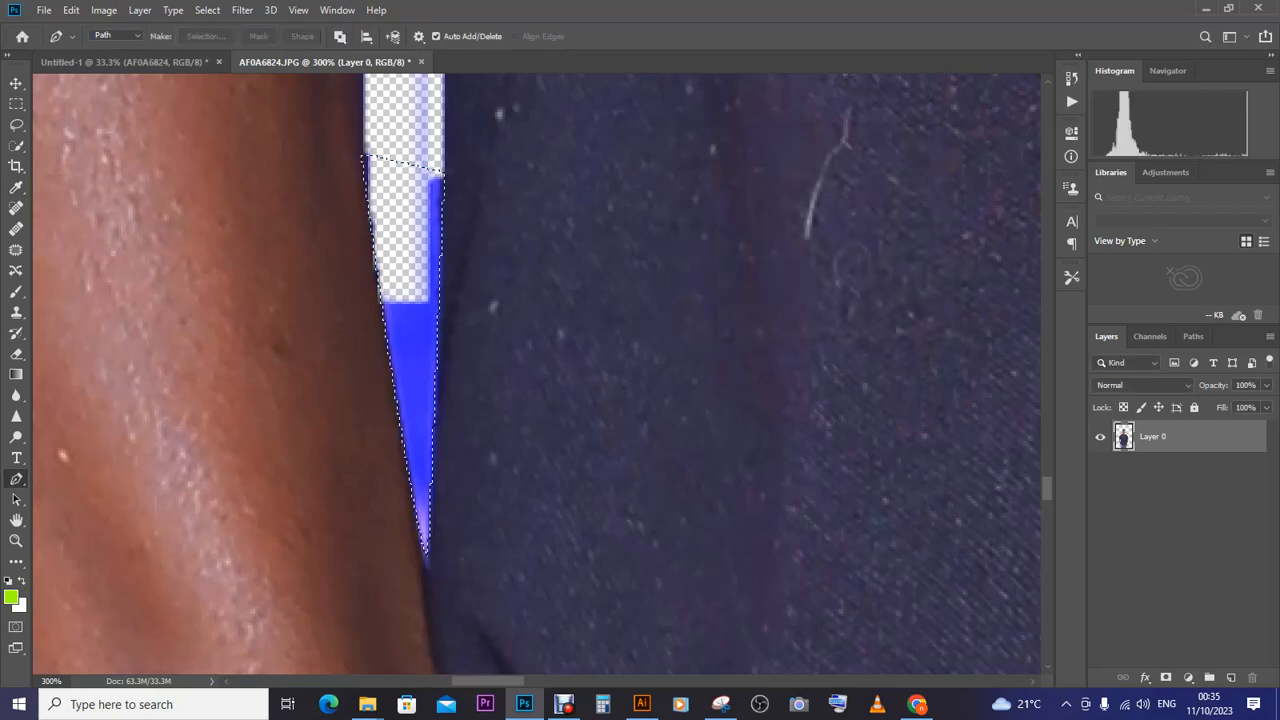
key(Delete)
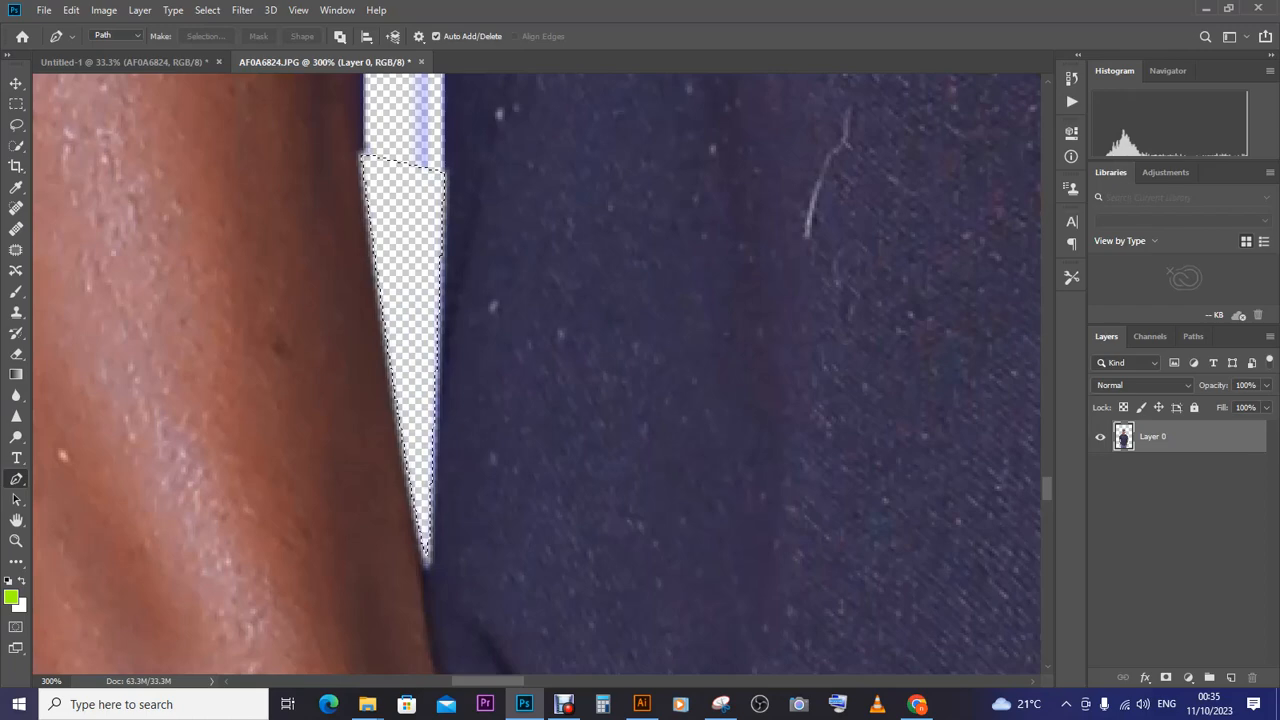
key(ctrl+d)
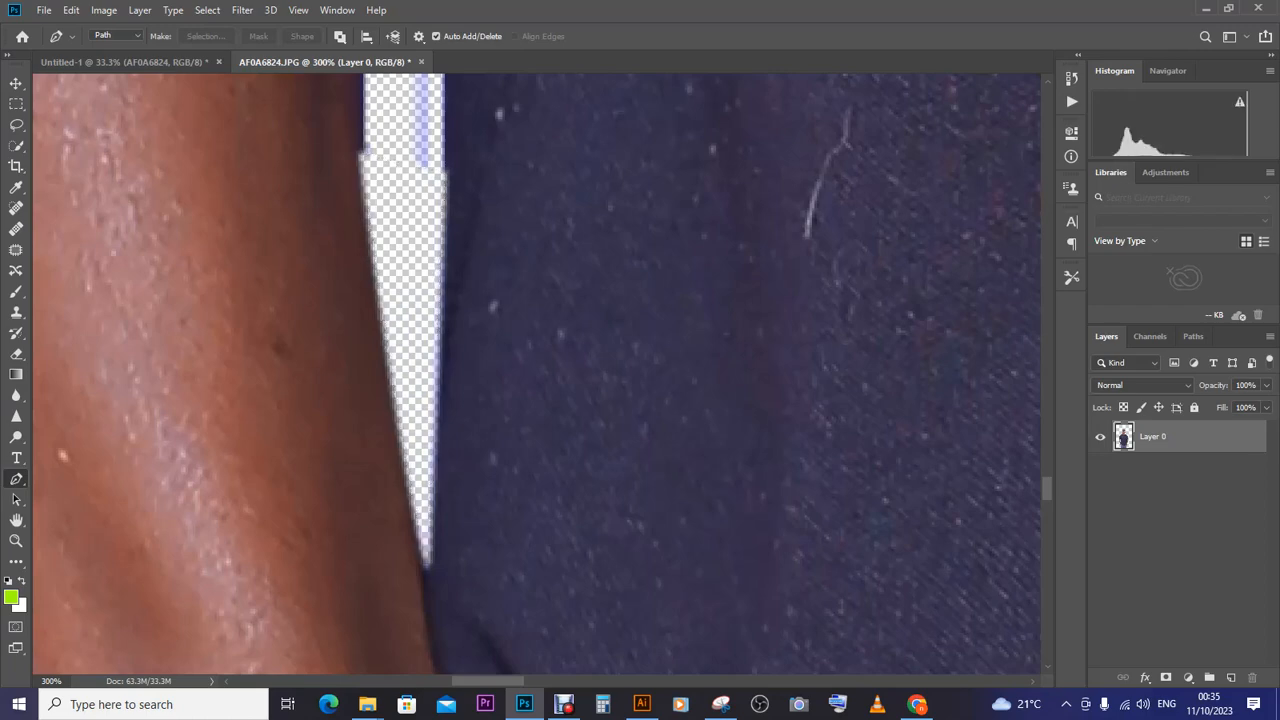
Step: Review the cut-out around the man's torso and both arms for remaining traces of the blue backdrop
key(ctrl+minus)
key(ctrl+minus)
key(ctrl+minus)
key(ctrl+minus)
key(ctrl+minus)
key(ctrl+minus)
key(ctrl+minus)
key(ctrl+minus)
key(ctrl+minus)
key(ctrl+minus)
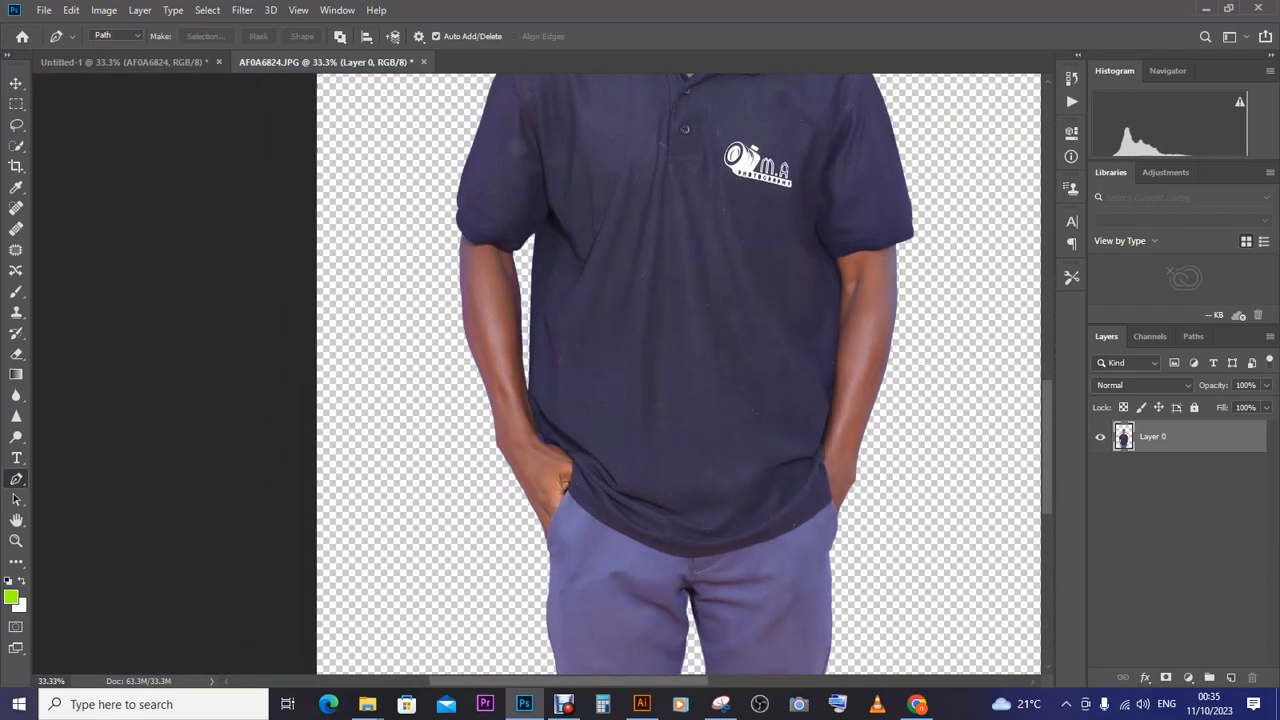